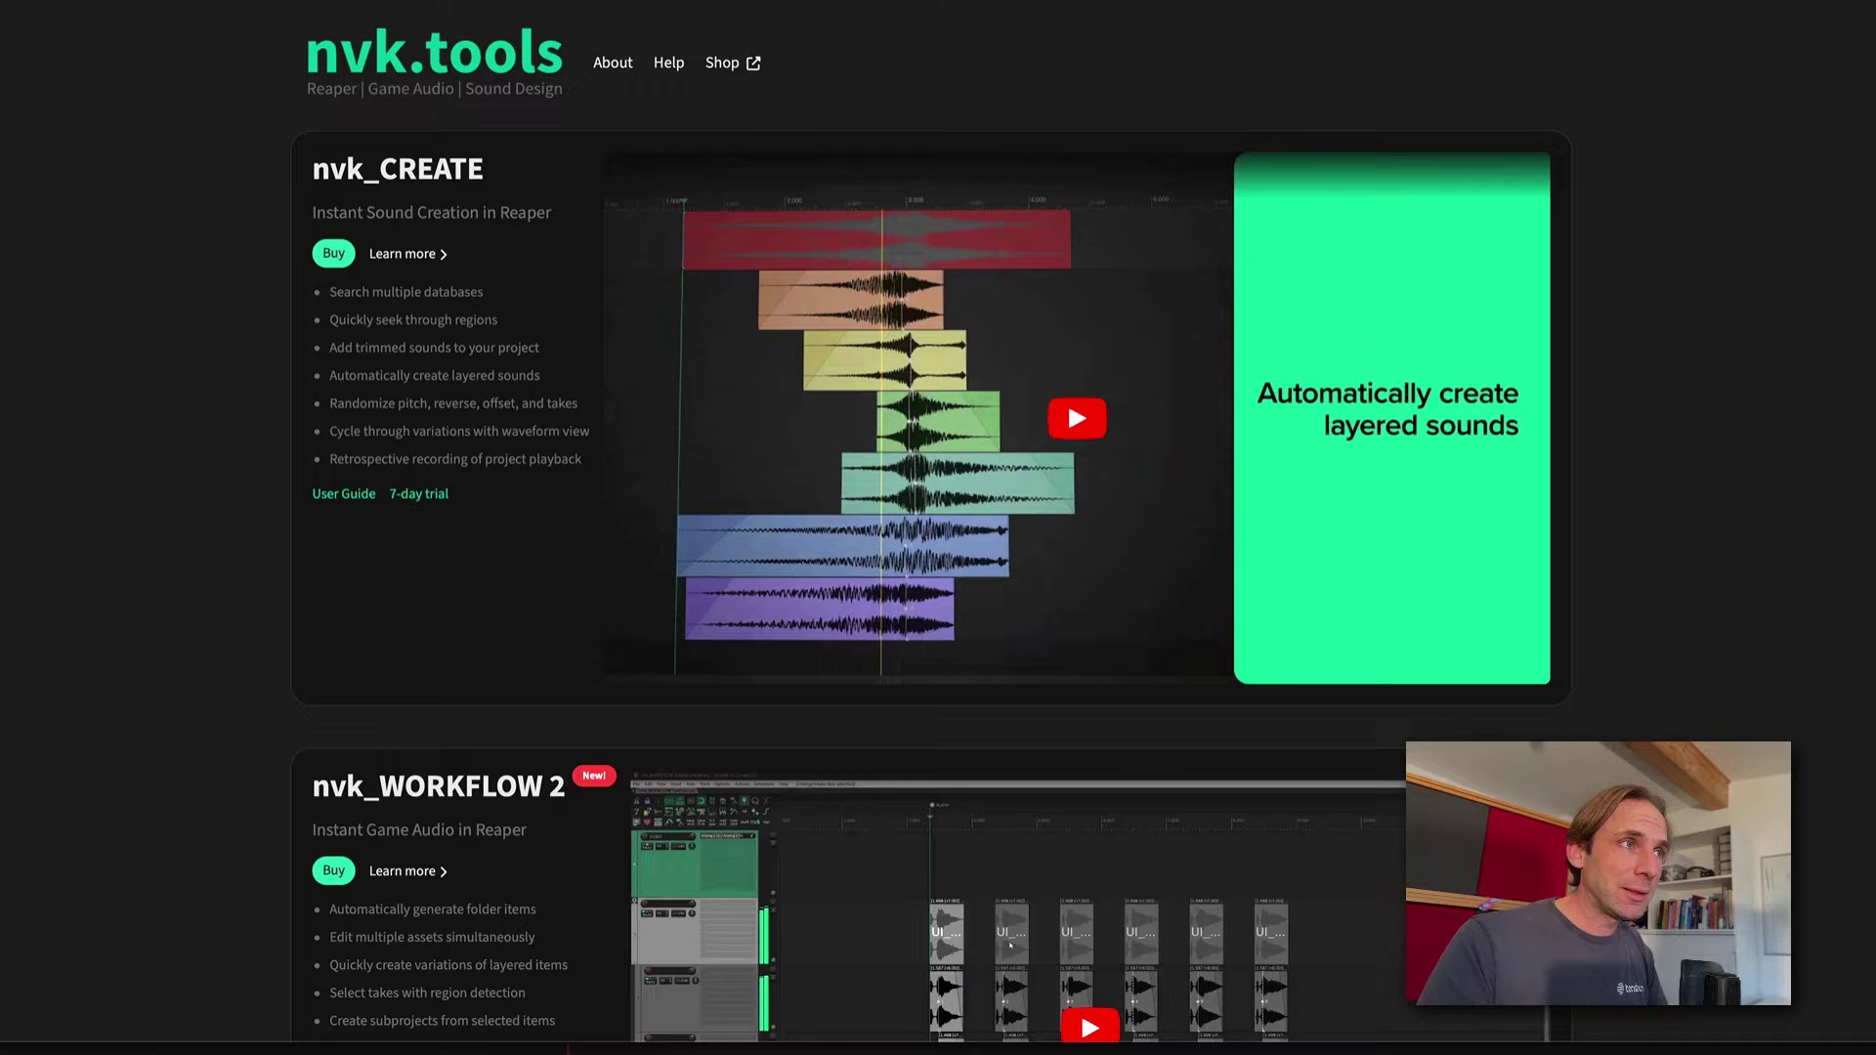
# Scroll the nvk.tools product page past WORKFLOW 2 and AUTODOPPLER 2 to the LOOPMAKER section and footer.
pyautogui.scroll(-2, 932, 528)
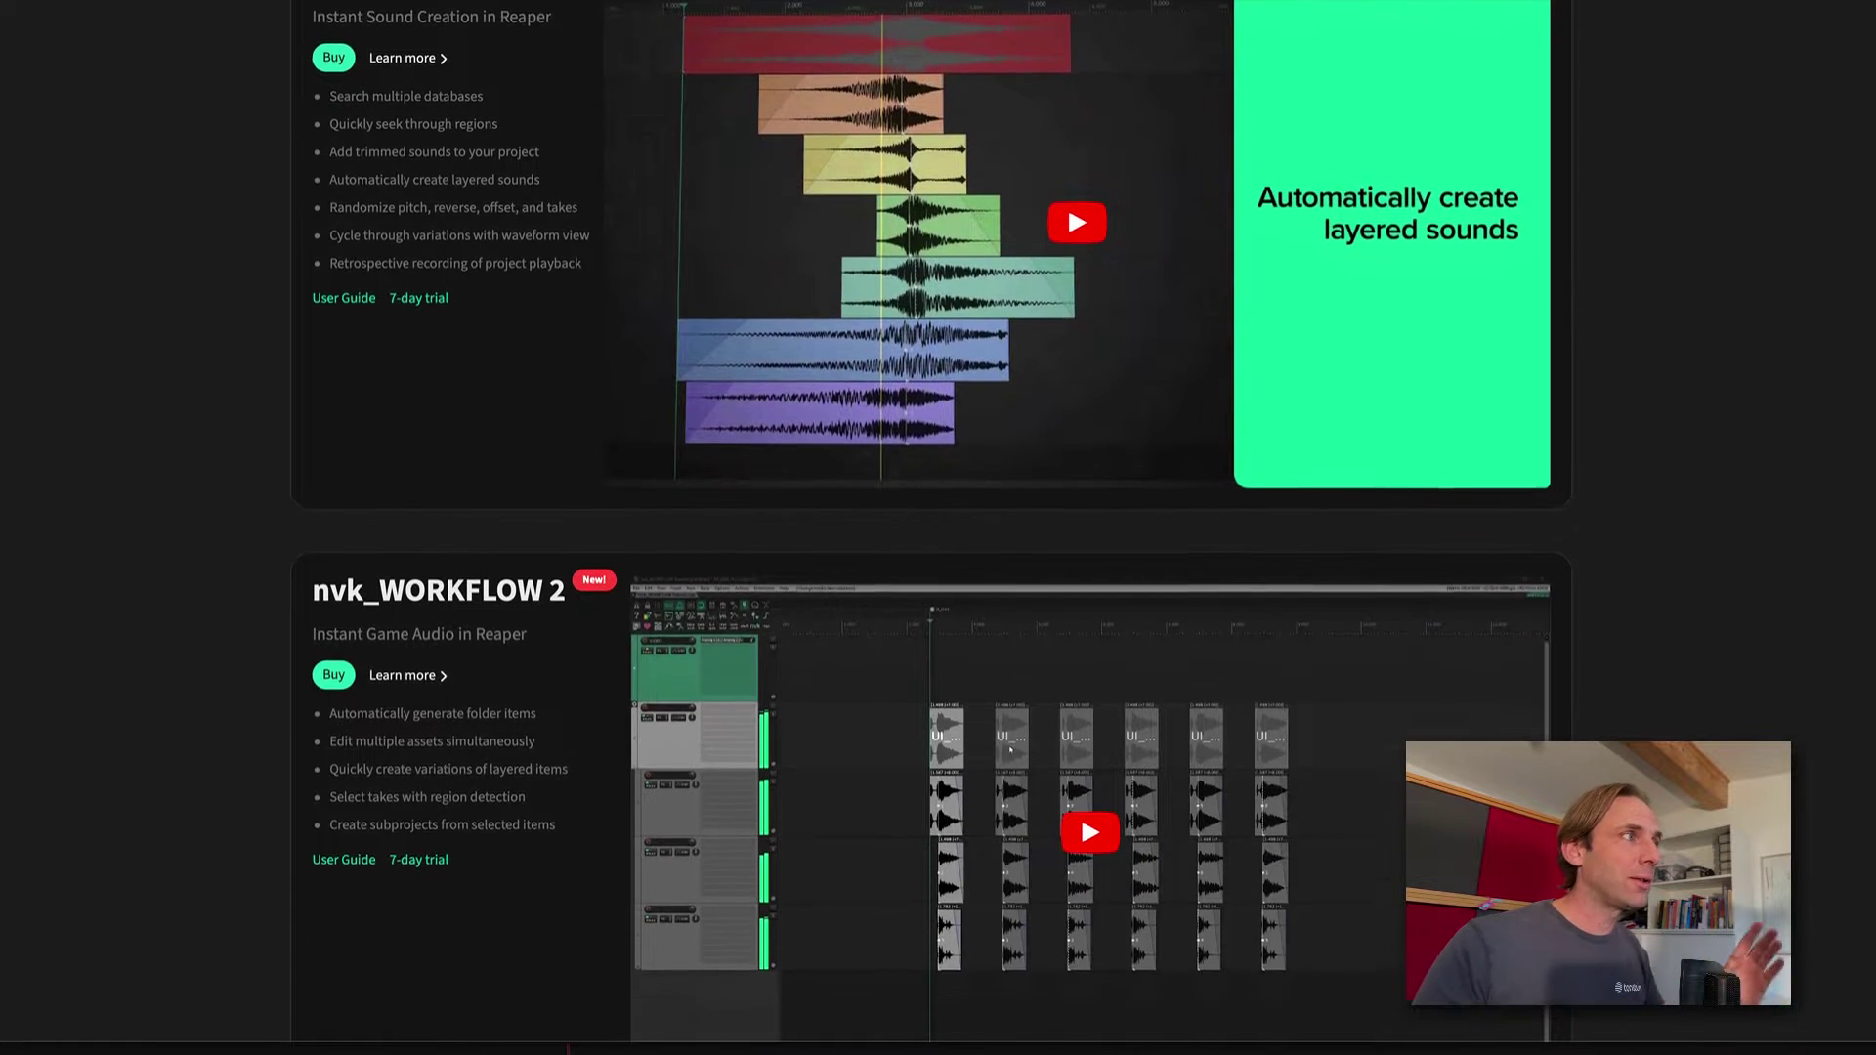
pyautogui.scroll(-4, 932, 522)
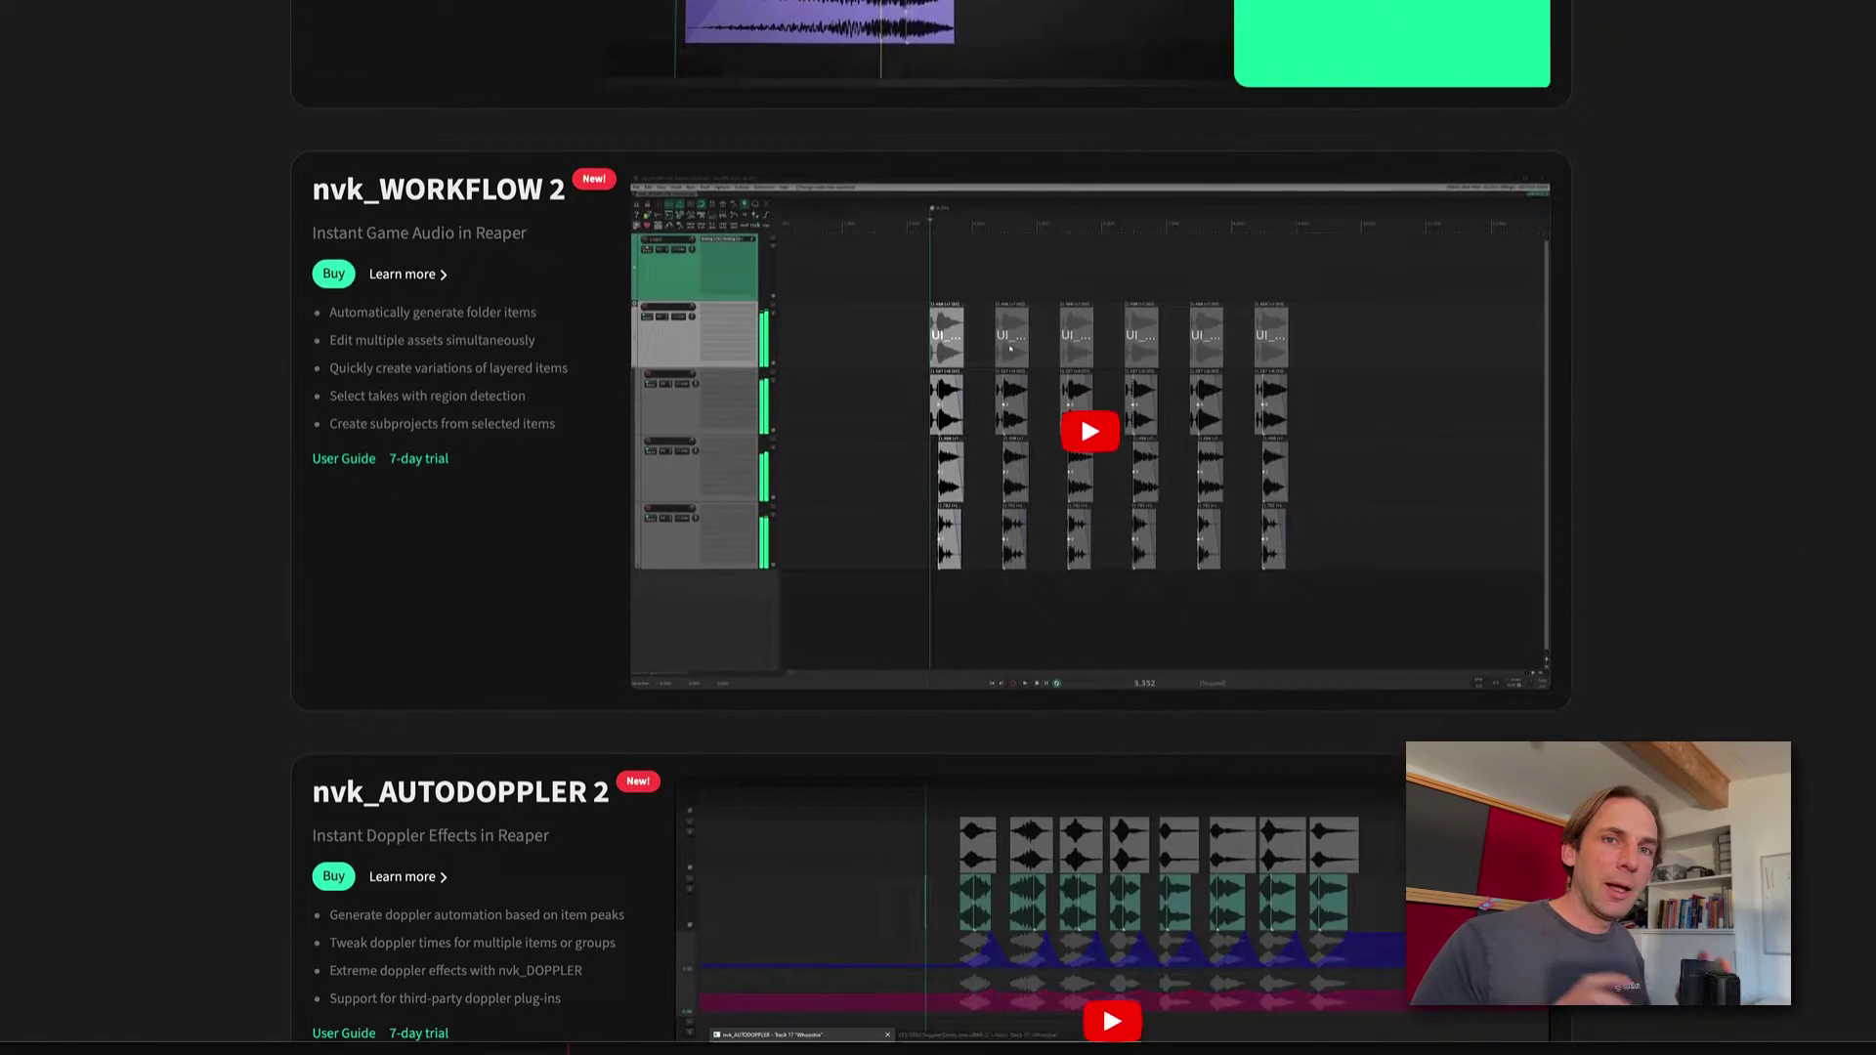
pyautogui.scroll(-5, 932, 528)
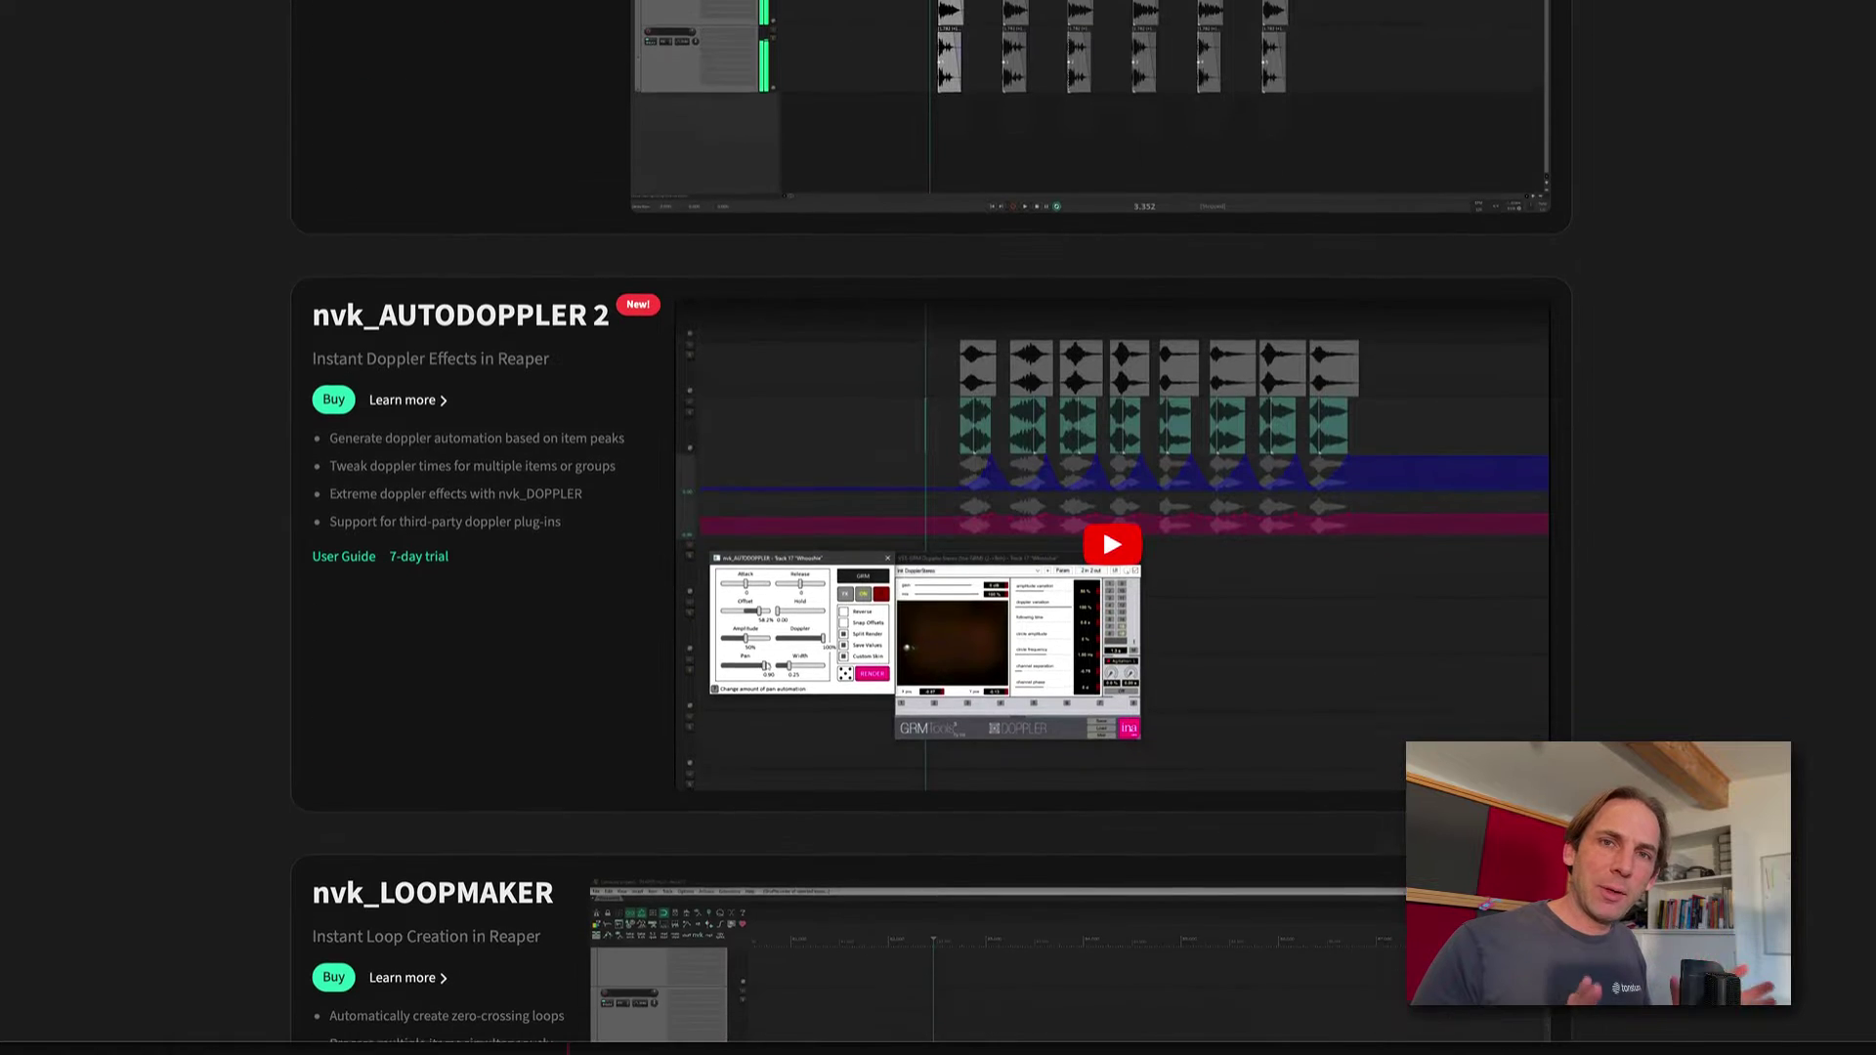
pyautogui.scroll(-5, 932, 527)
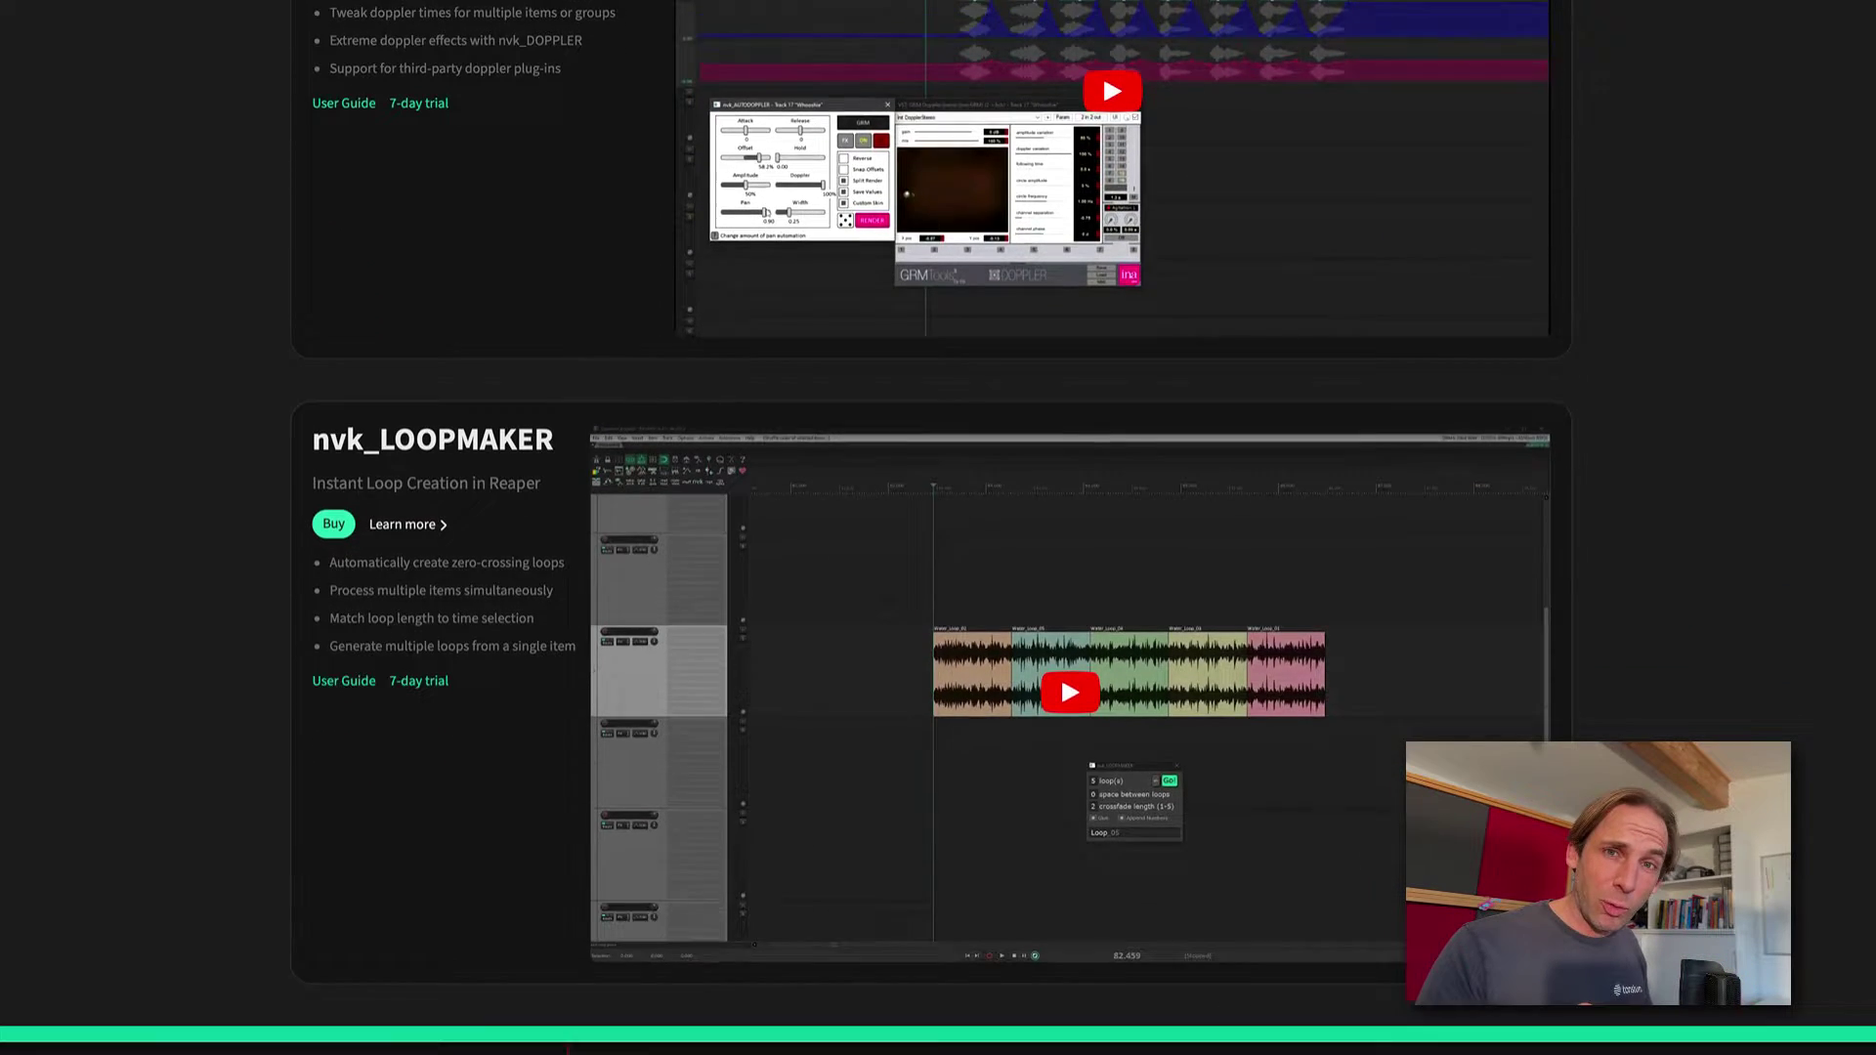
pyautogui.scroll(-2, 932, 527)
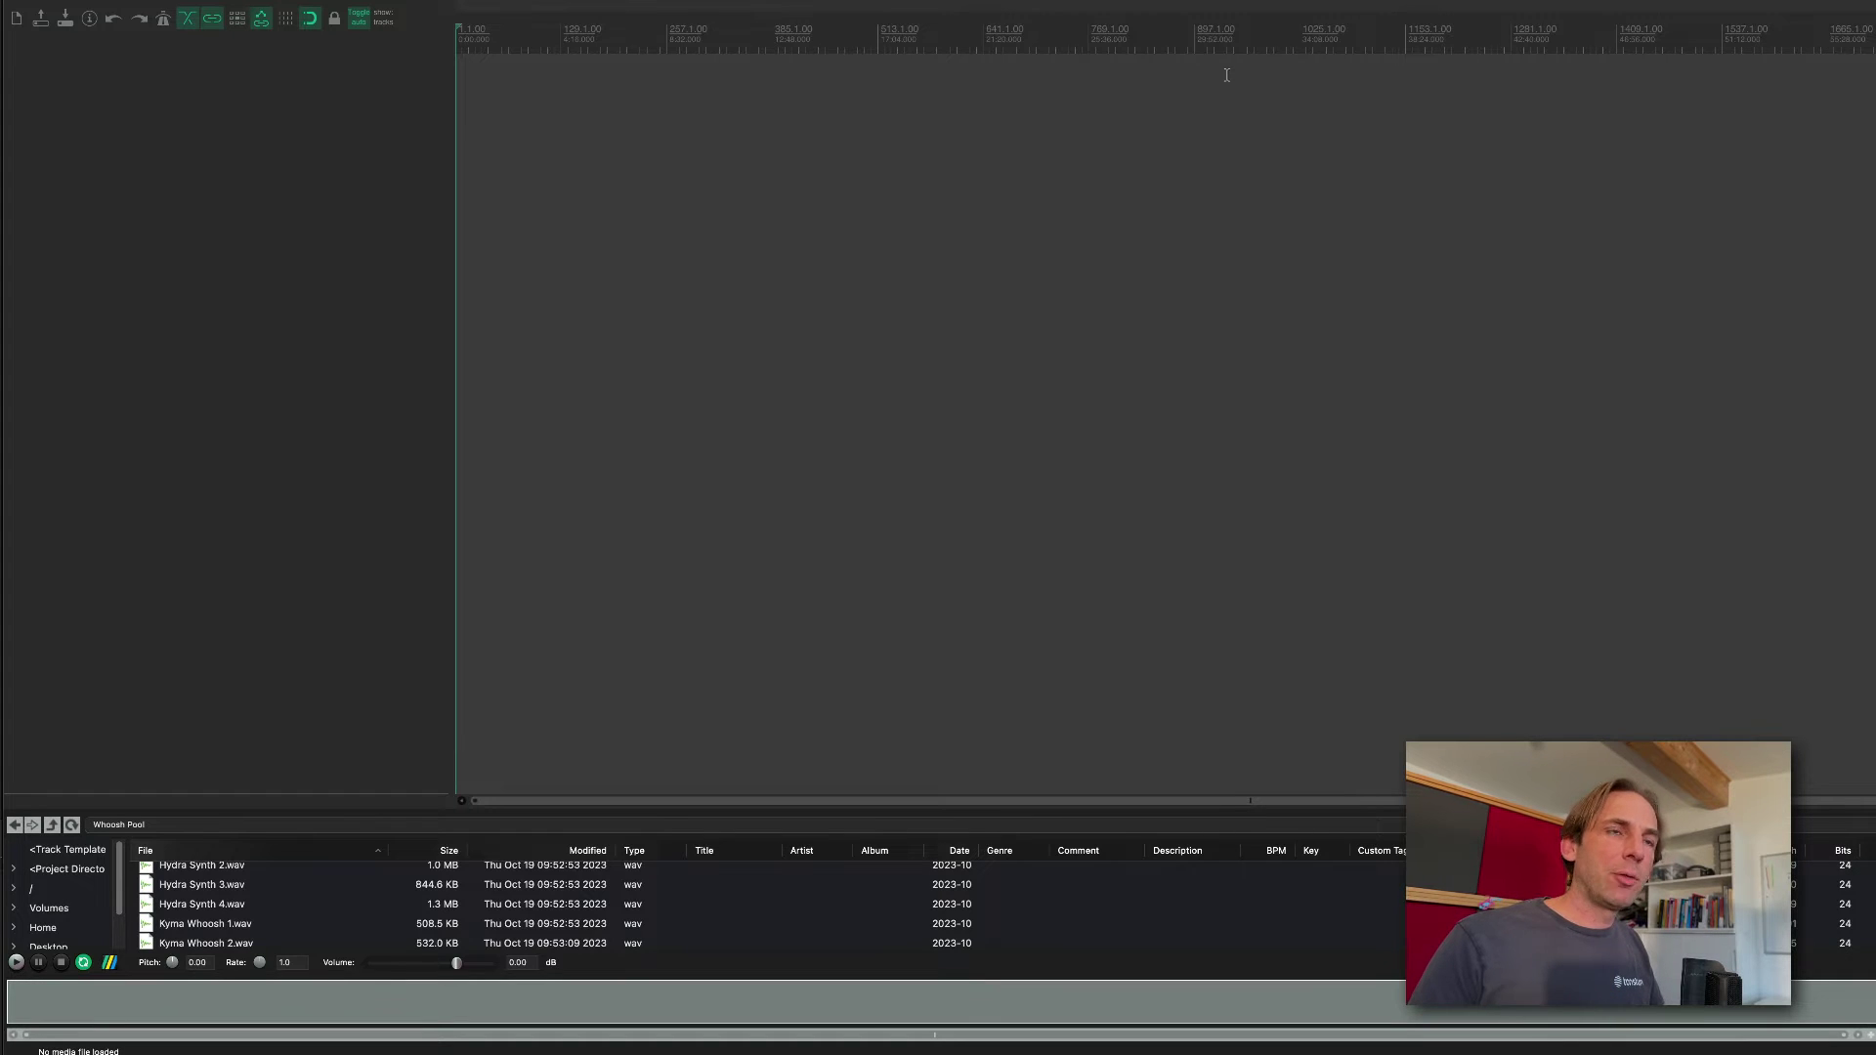
# Generate randomized whoosh layers with nvk_CREATE in multi-layer mode with an adjusted random pitch amount.
pyautogui.press('super+f')
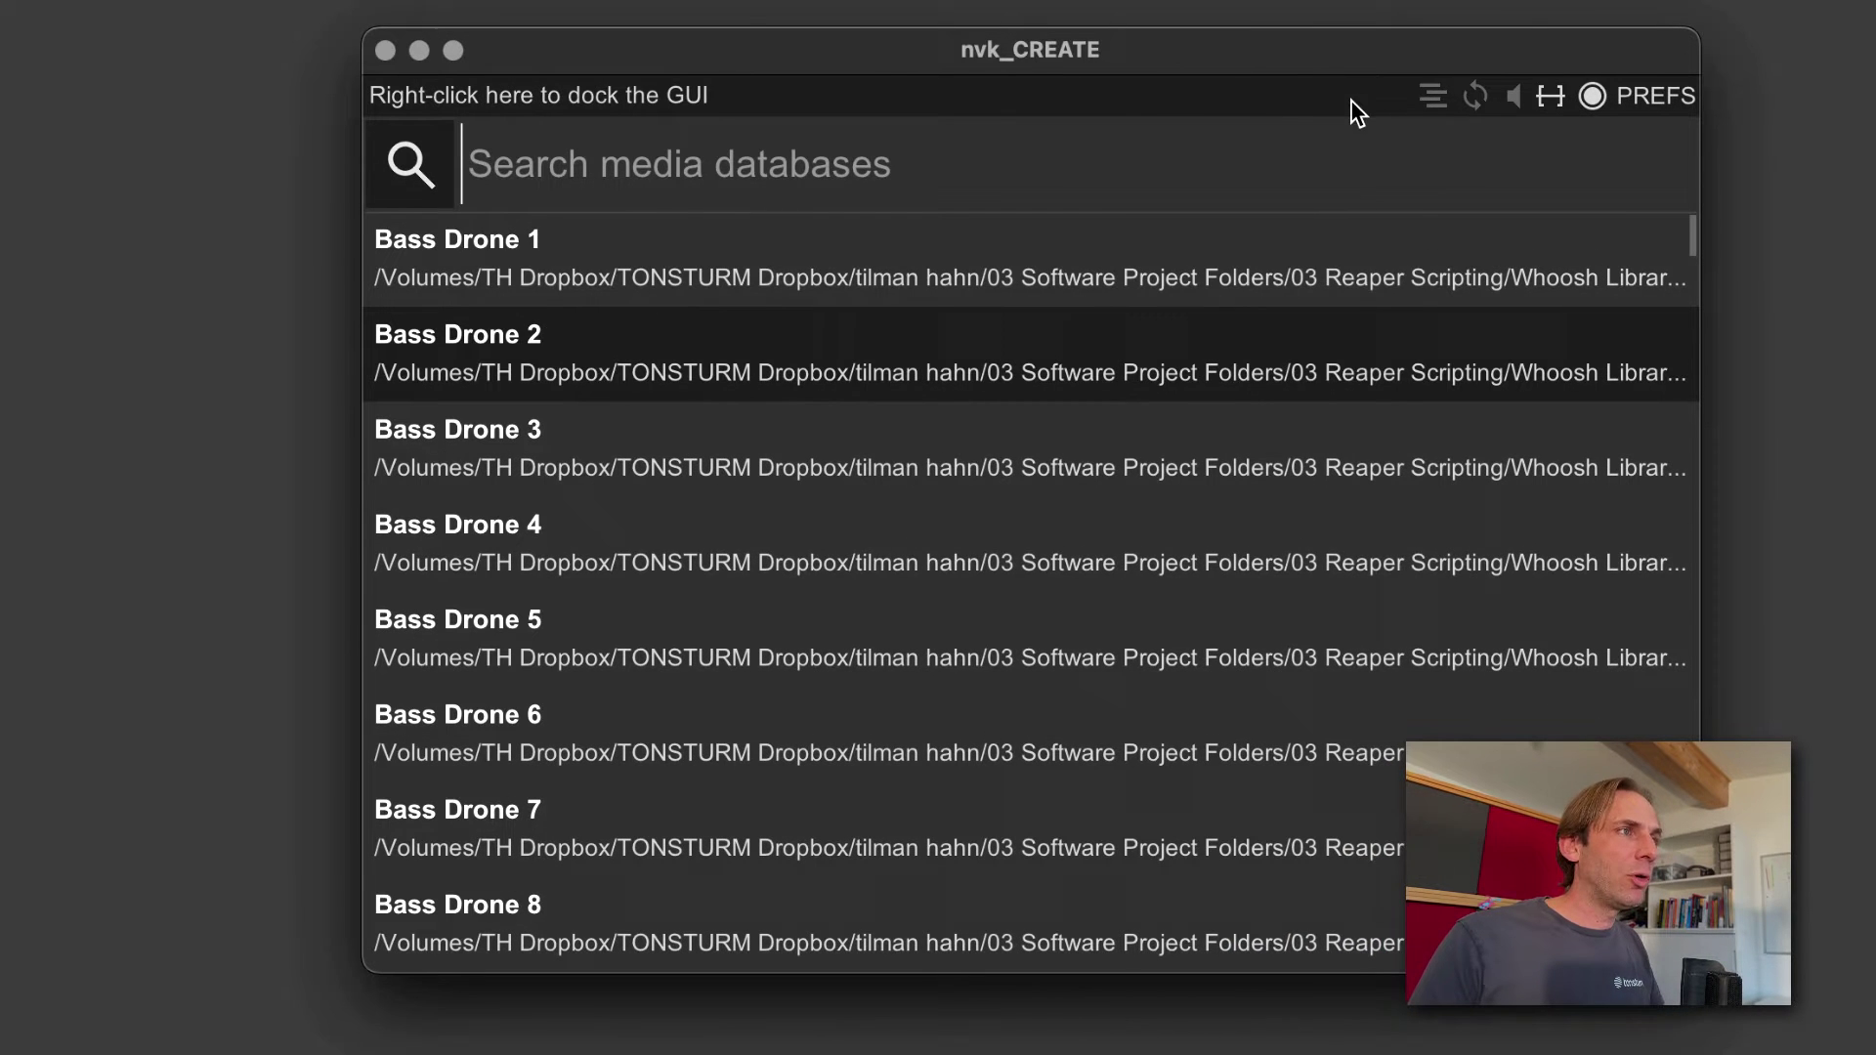
pyautogui.click(1430, 94)
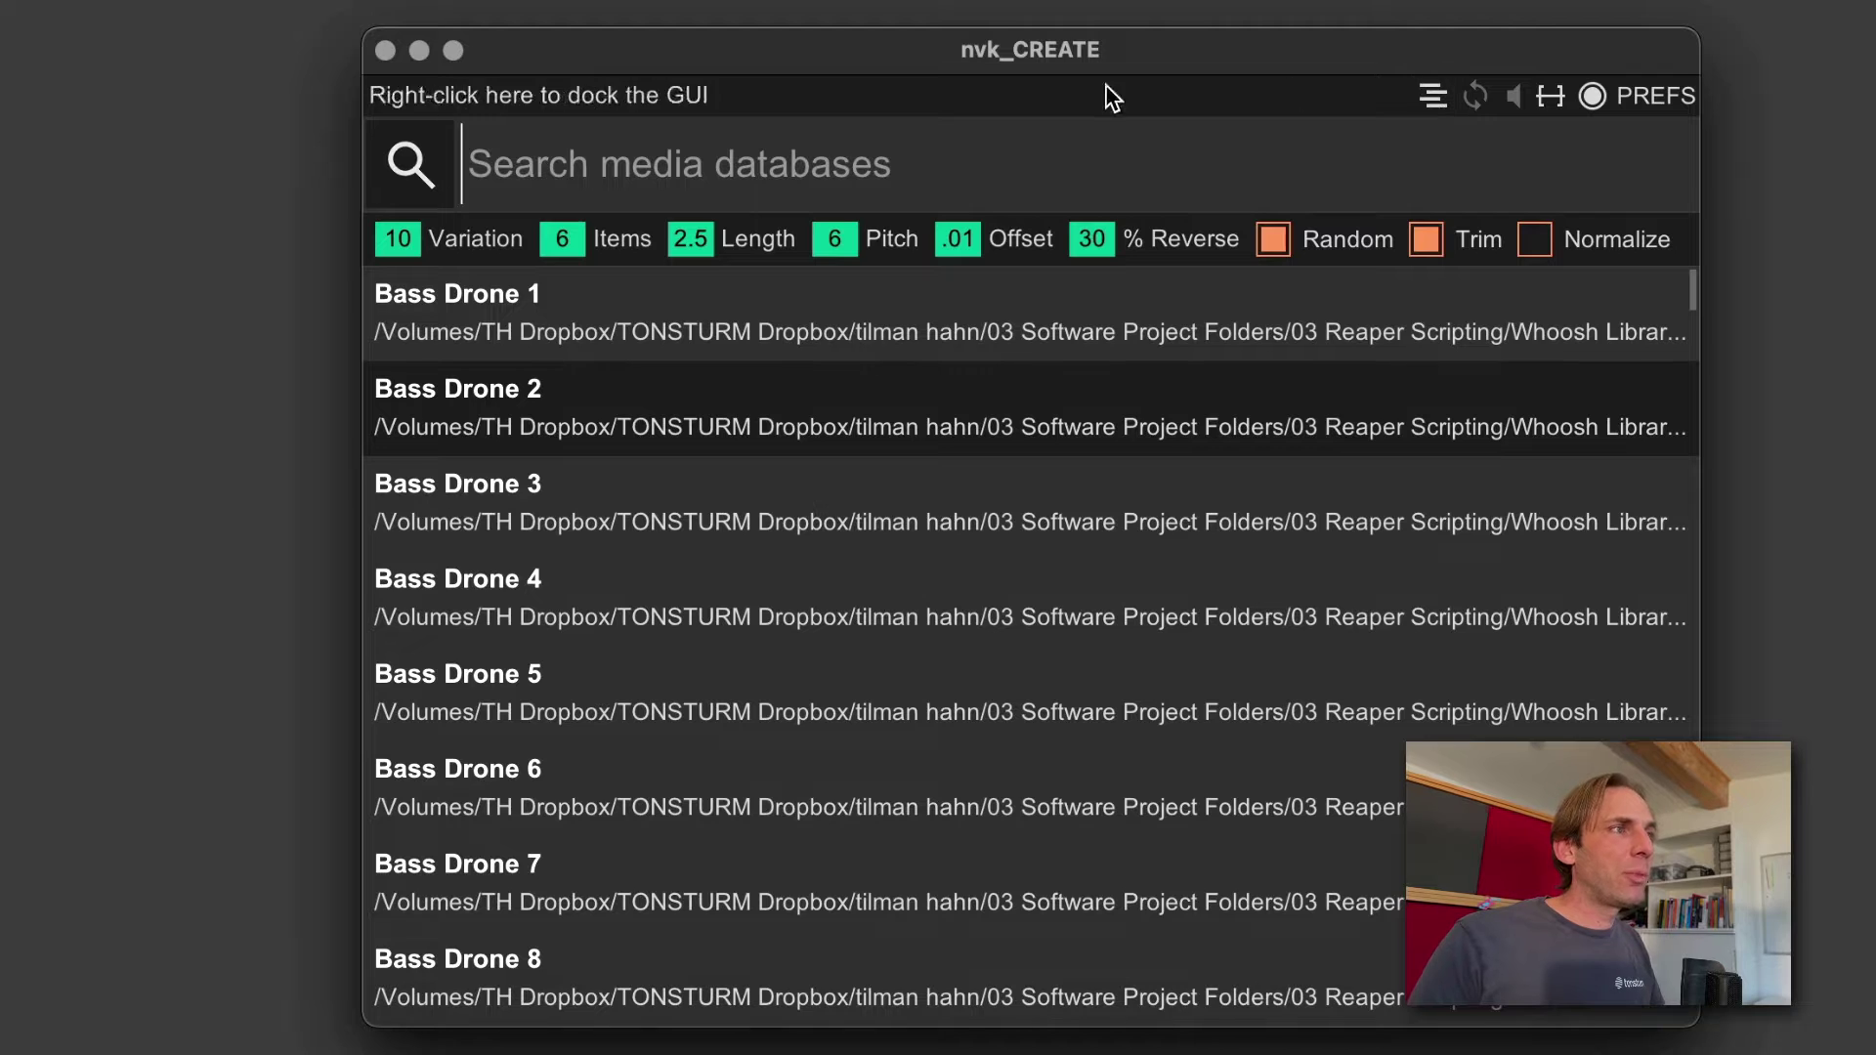
pyautogui.click(598, 199)
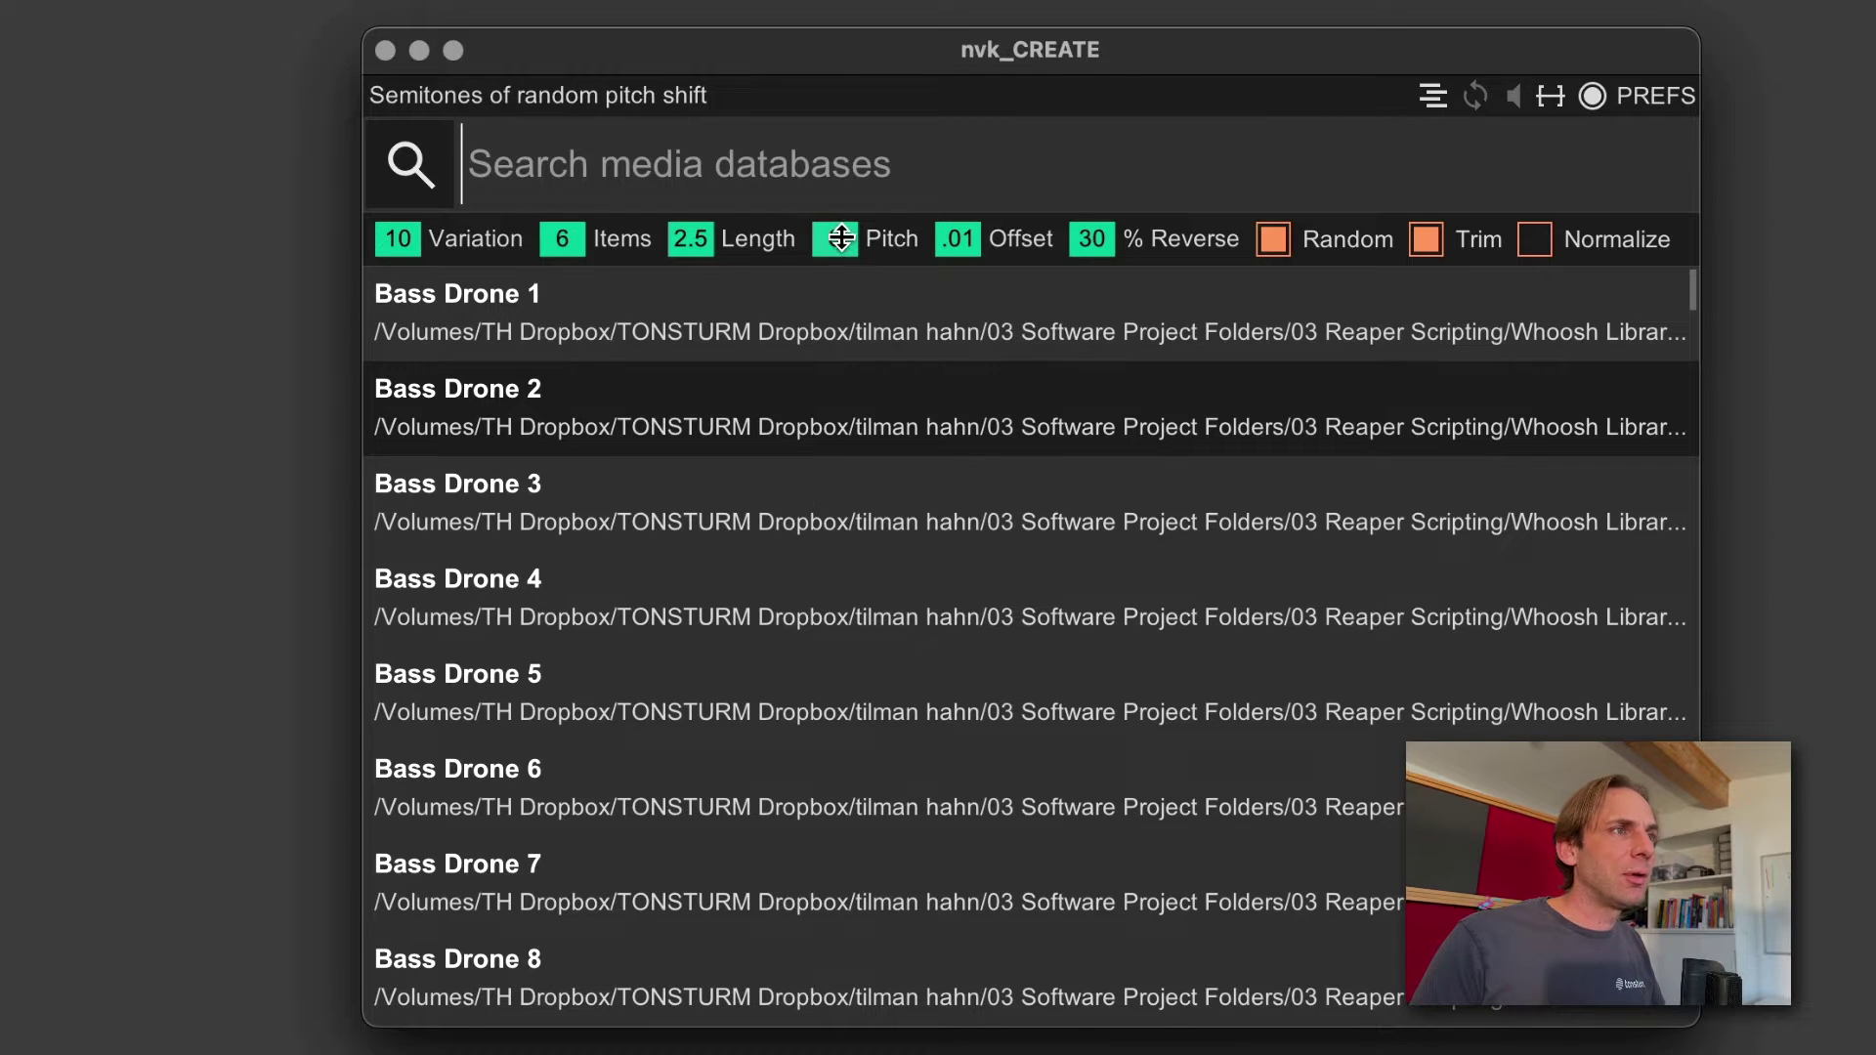
pyautogui.moveTo(858, 245)
pyautogui.mouseDown()
pyautogui.moveTo(855, 262)
pyautogui.moveTo(862, 238)
pyautogui.mouseUp()
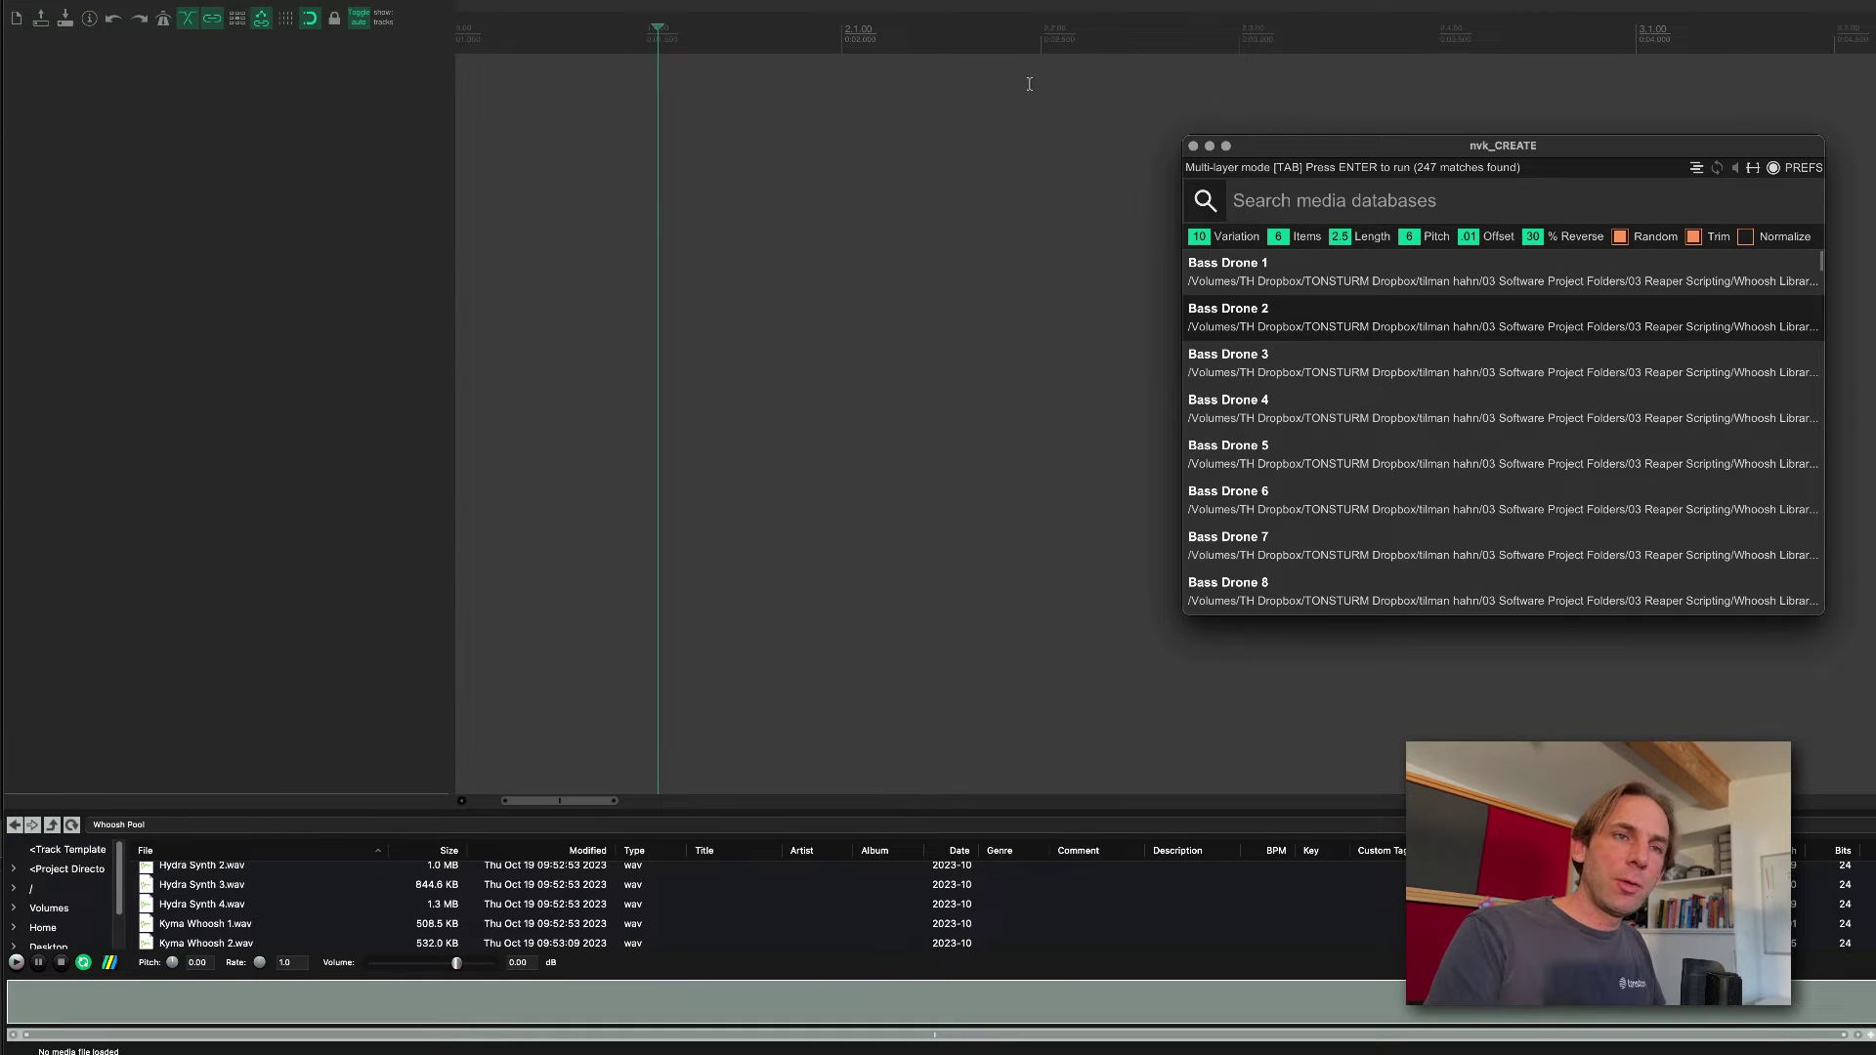
pyautogui.press('Return')
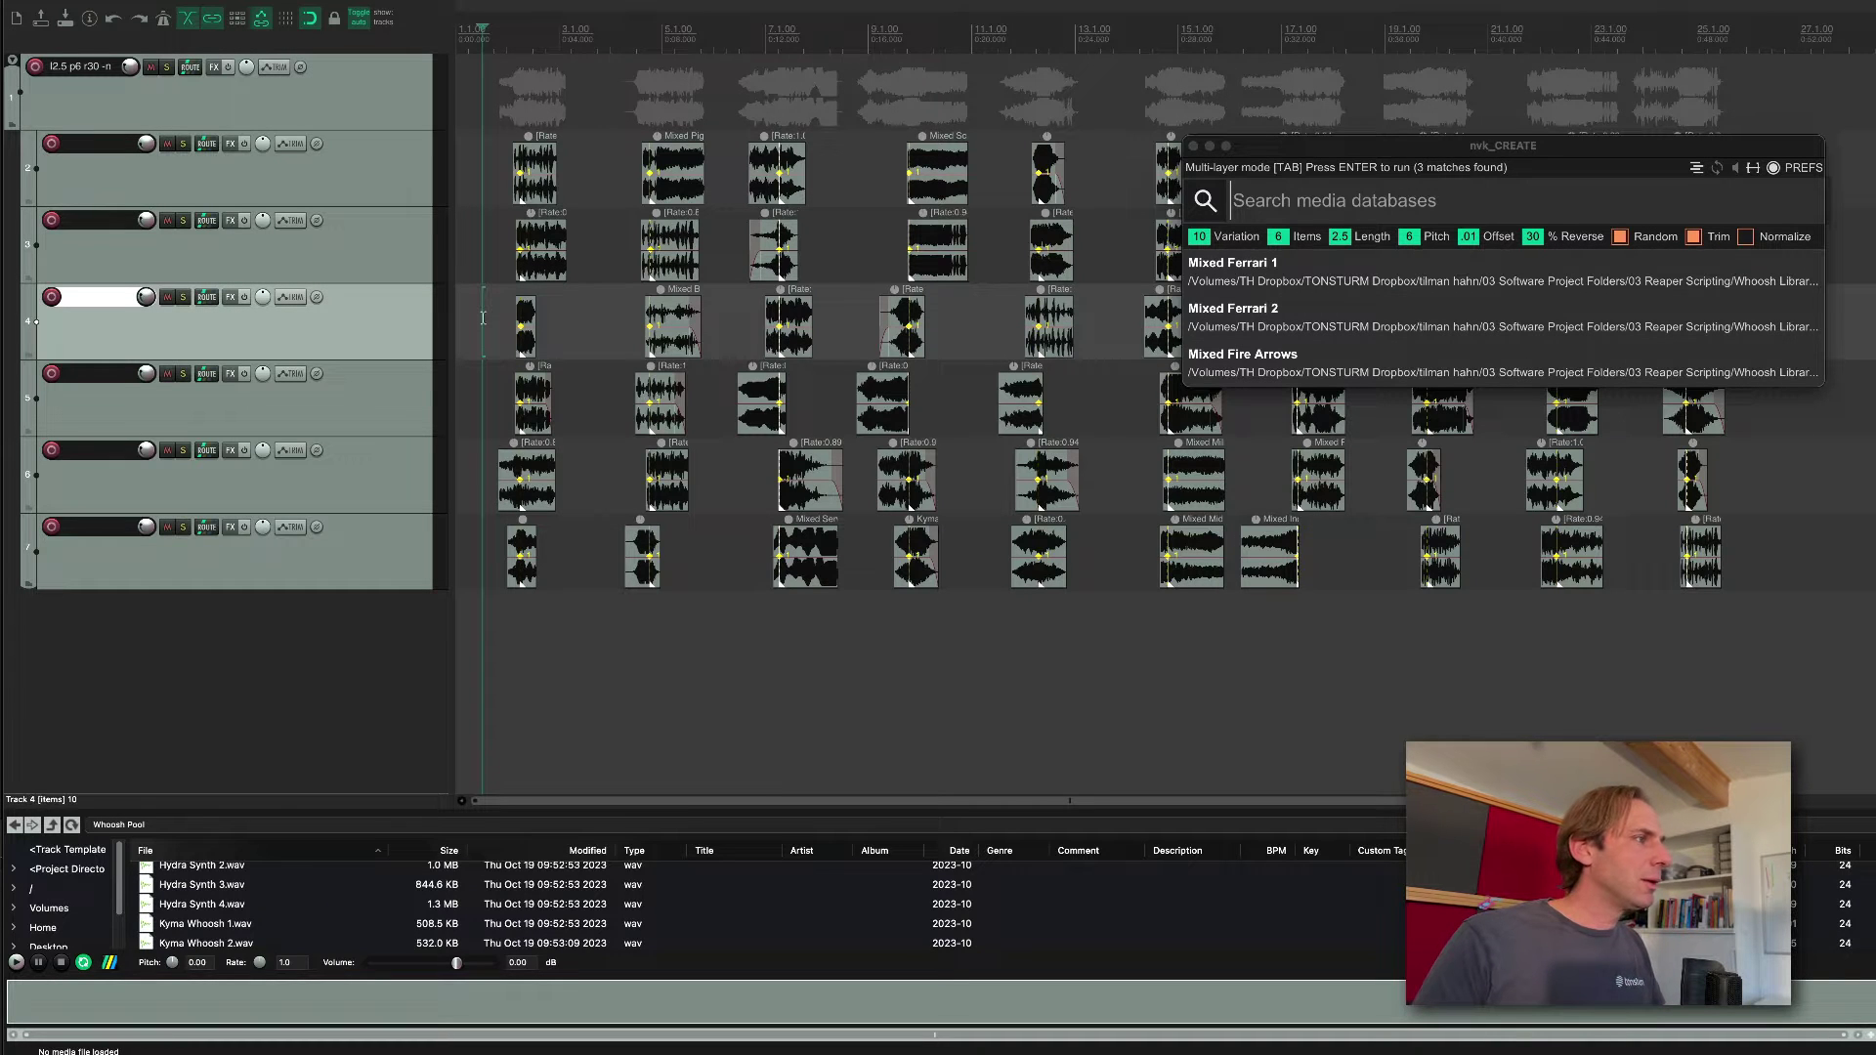
# Play back the newly created whoosh layers and select track 2.
pyautogui.press('space')
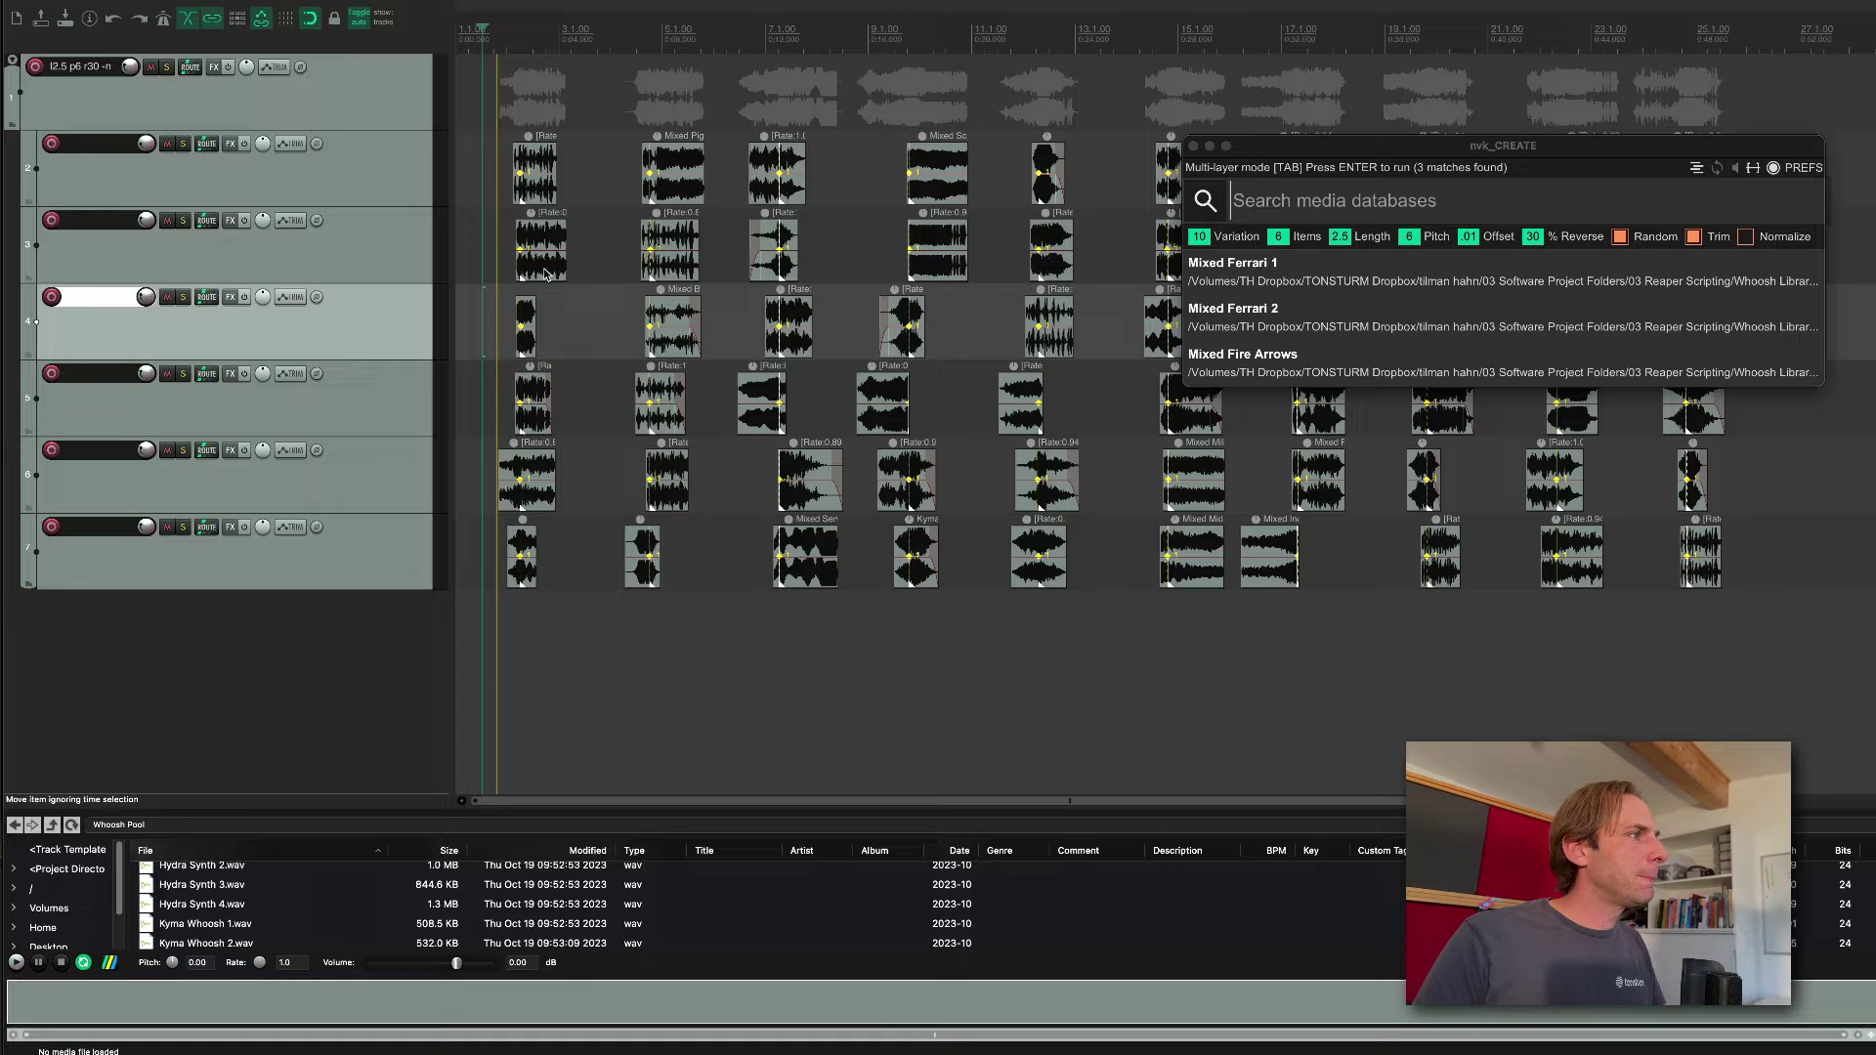
pyautogui.click(637, 180)
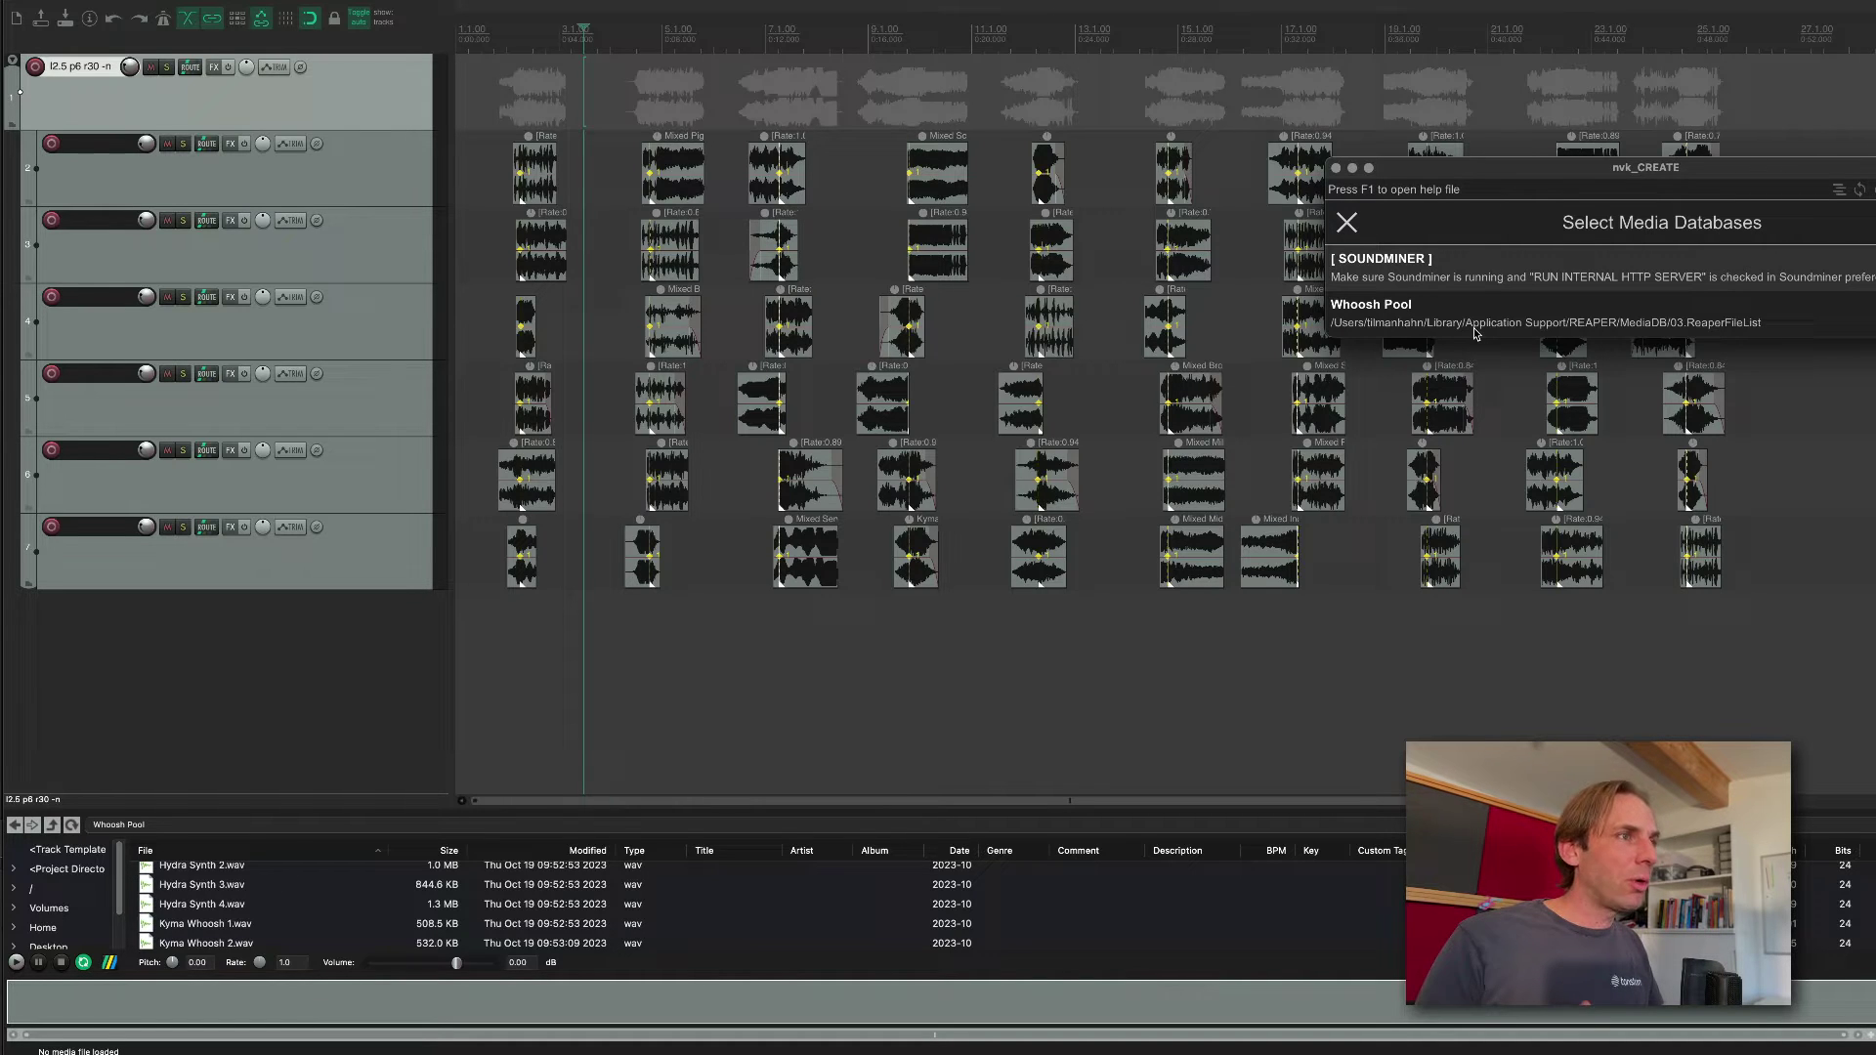
pyautogui.click(322, 180)
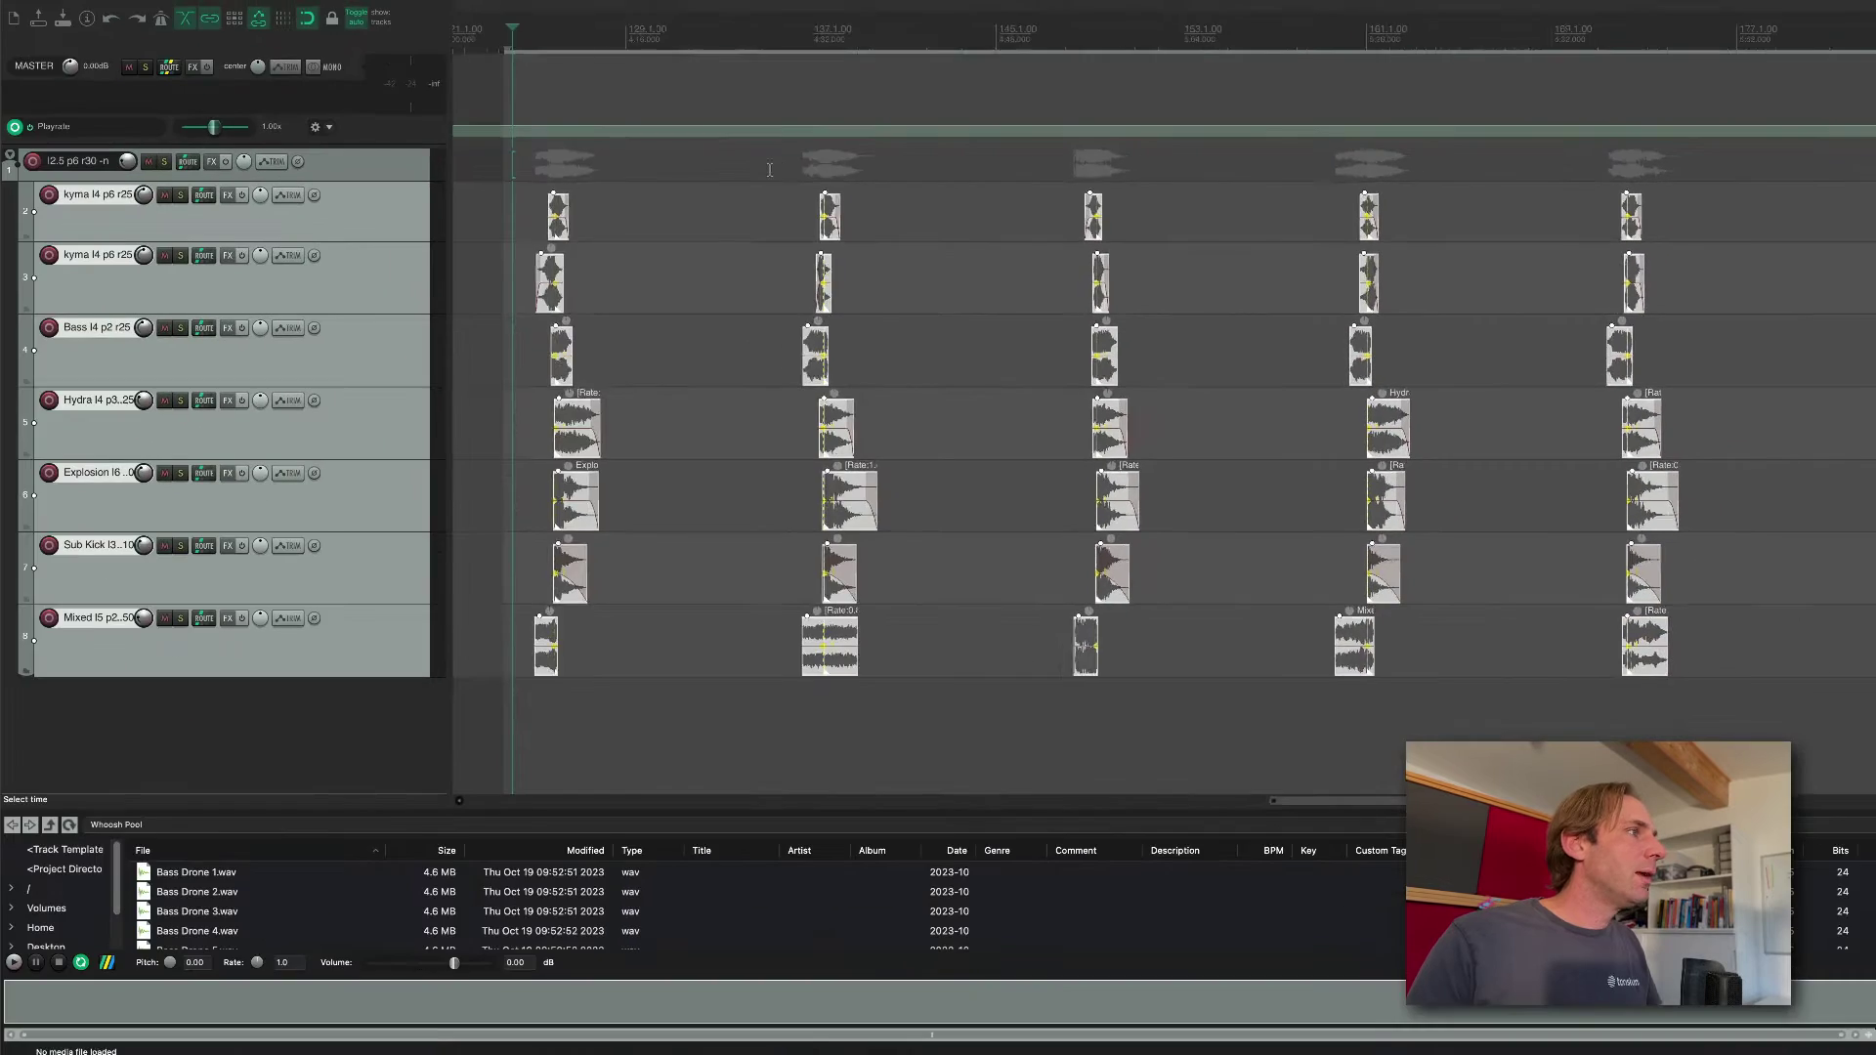
# Marquee-select all whoosh items and run nvk_CREATE Replace (Ctrl+Cmd+R) three times.
pyautogui.scroll(-4, 1234, 319)
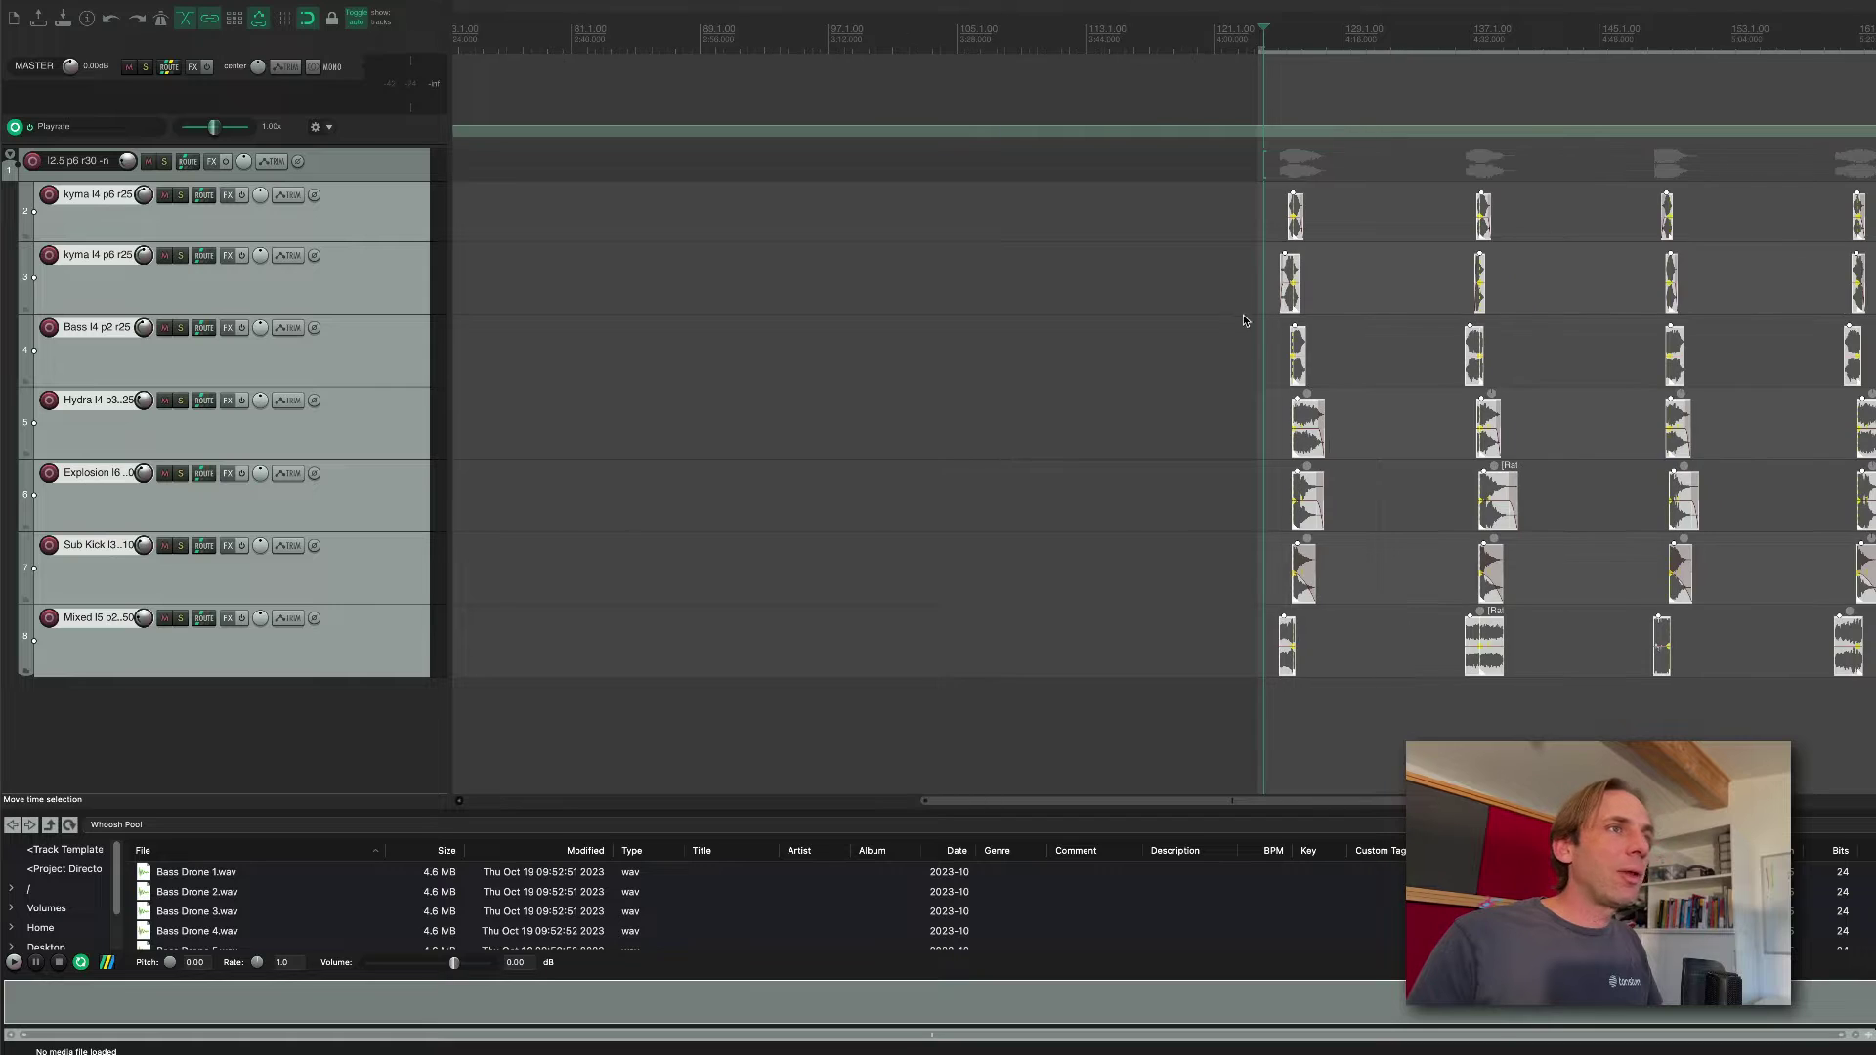
pyautogui.hscroll(-3, 1234, 318)
pyautogui.scroll(-4, 1234, 316)
pyautogui.scroll(3, 1176, 309)
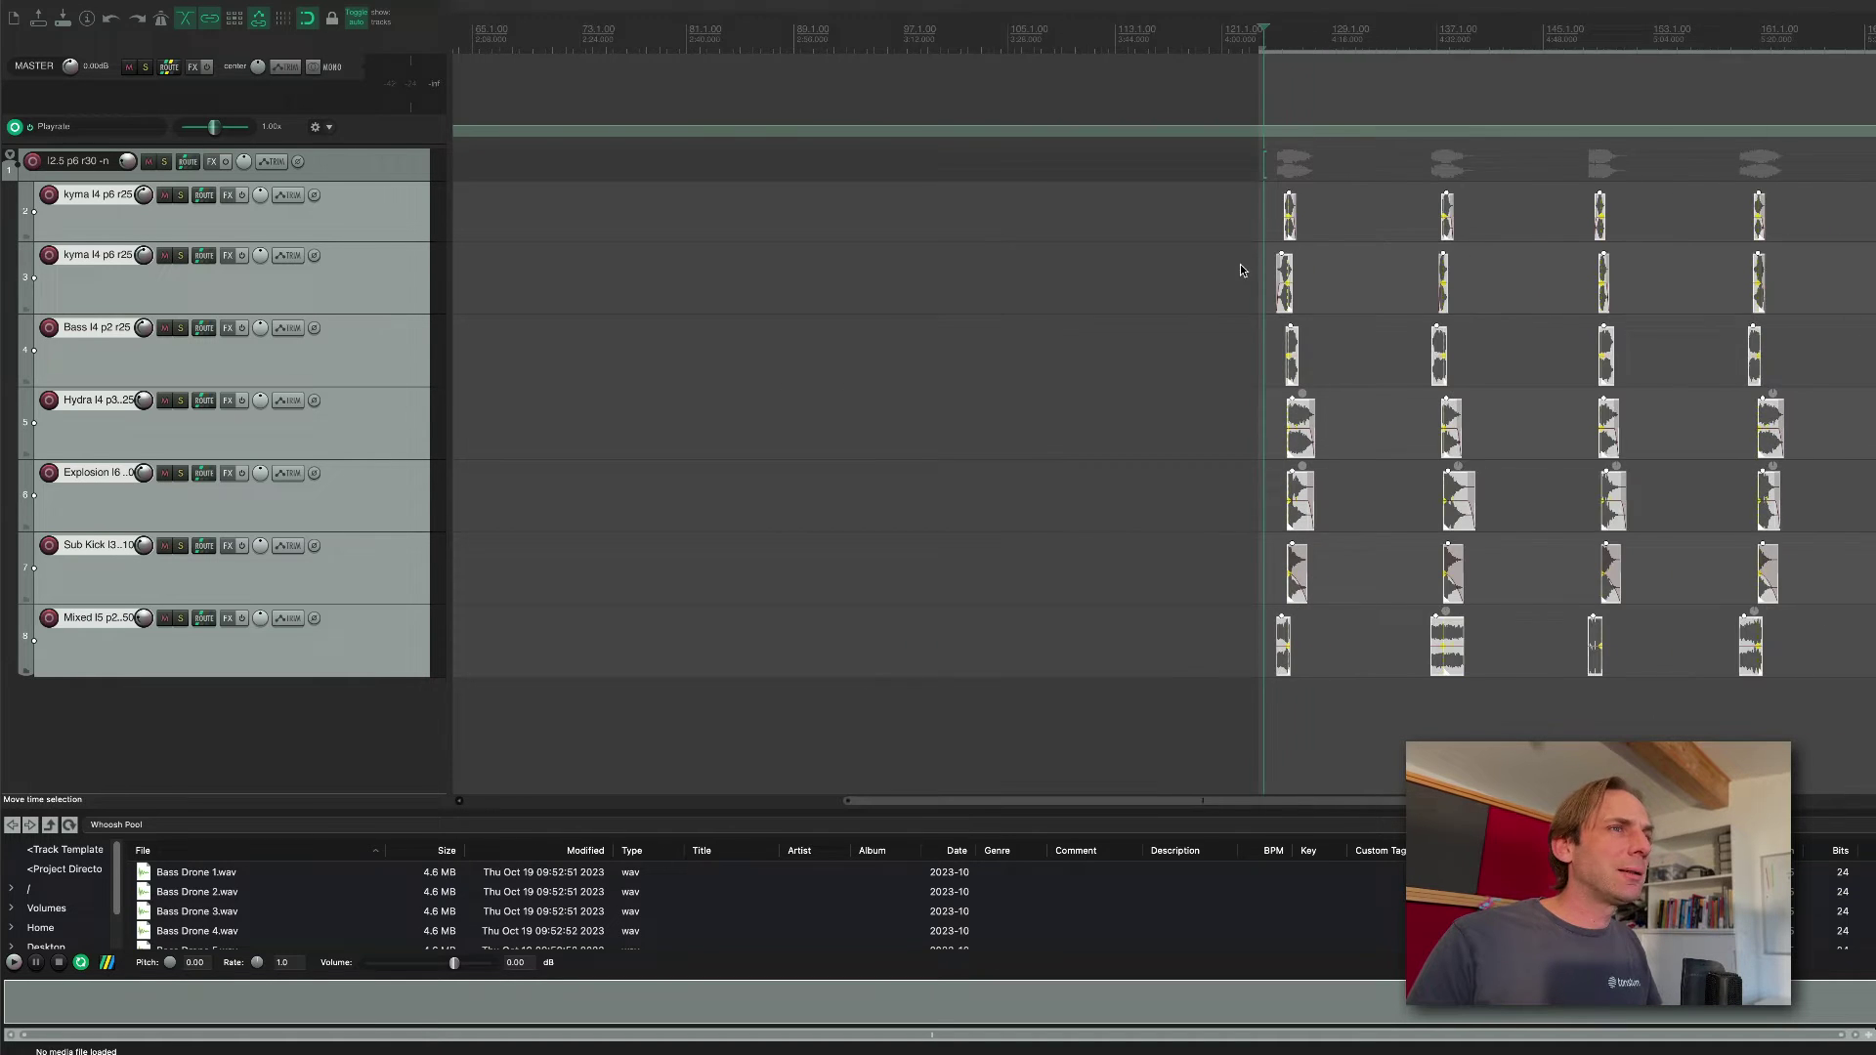
pyautogui.hscroll(6, 1231, 266)
pyautogui.moveTo(486, 202); pyautogui.dragTo(1827, 664)
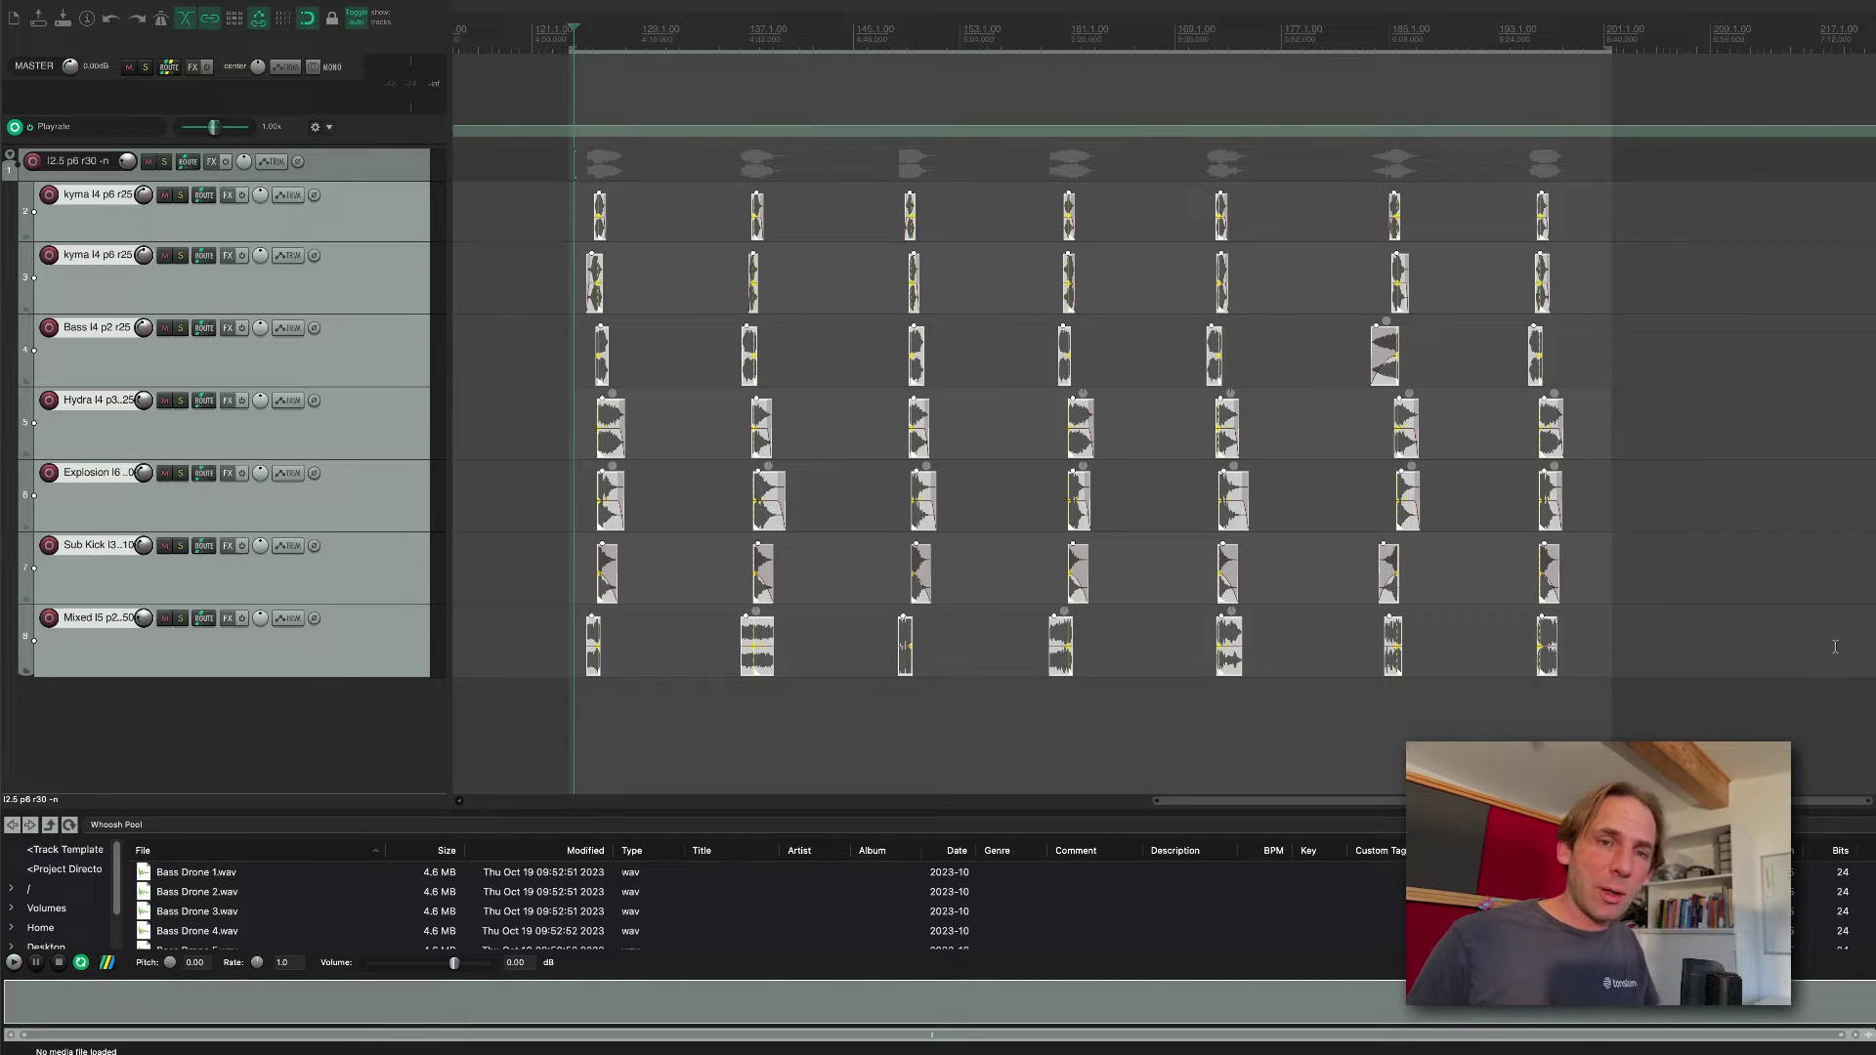
pyautogui.press('ctrl+super+r')
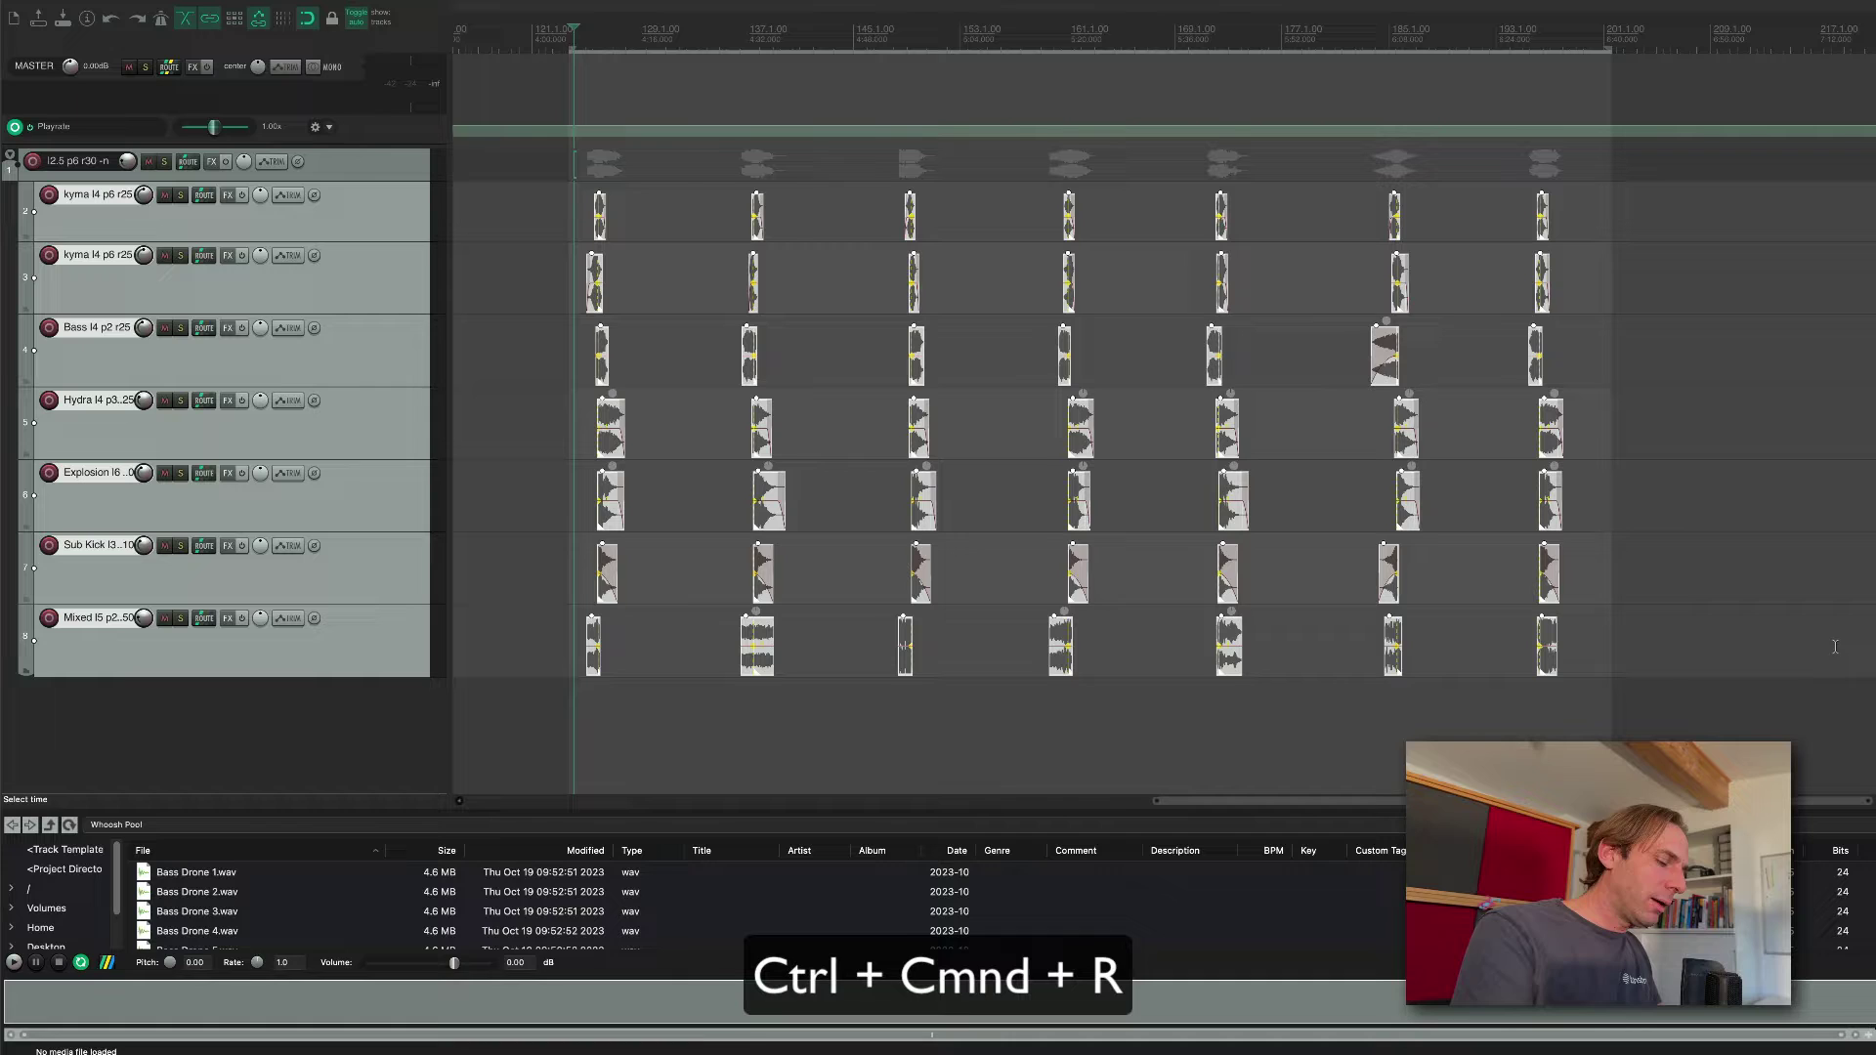
pyautogui.press('ctrl+super+r')
pyautogui.press('ctrl+super+r')
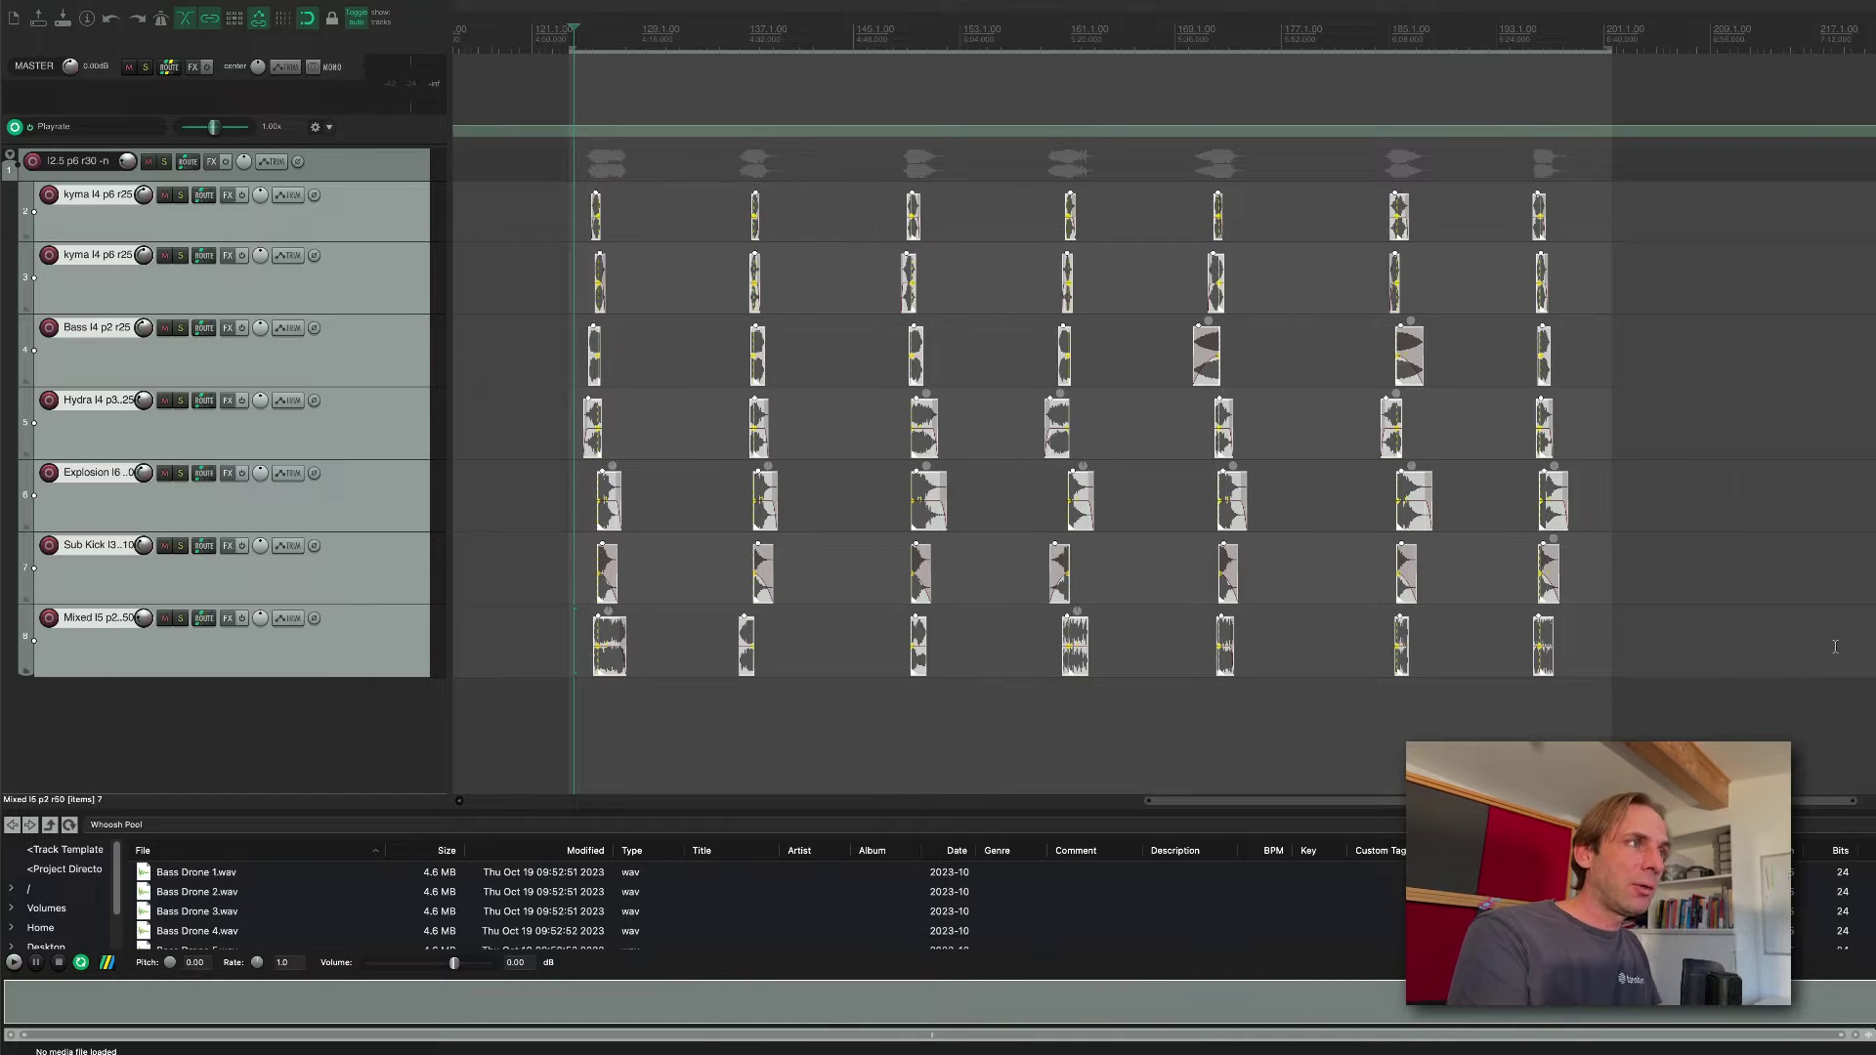
pyautogui.press('ctrl+super+r')
pyautogui.press('ctrl+super+r')
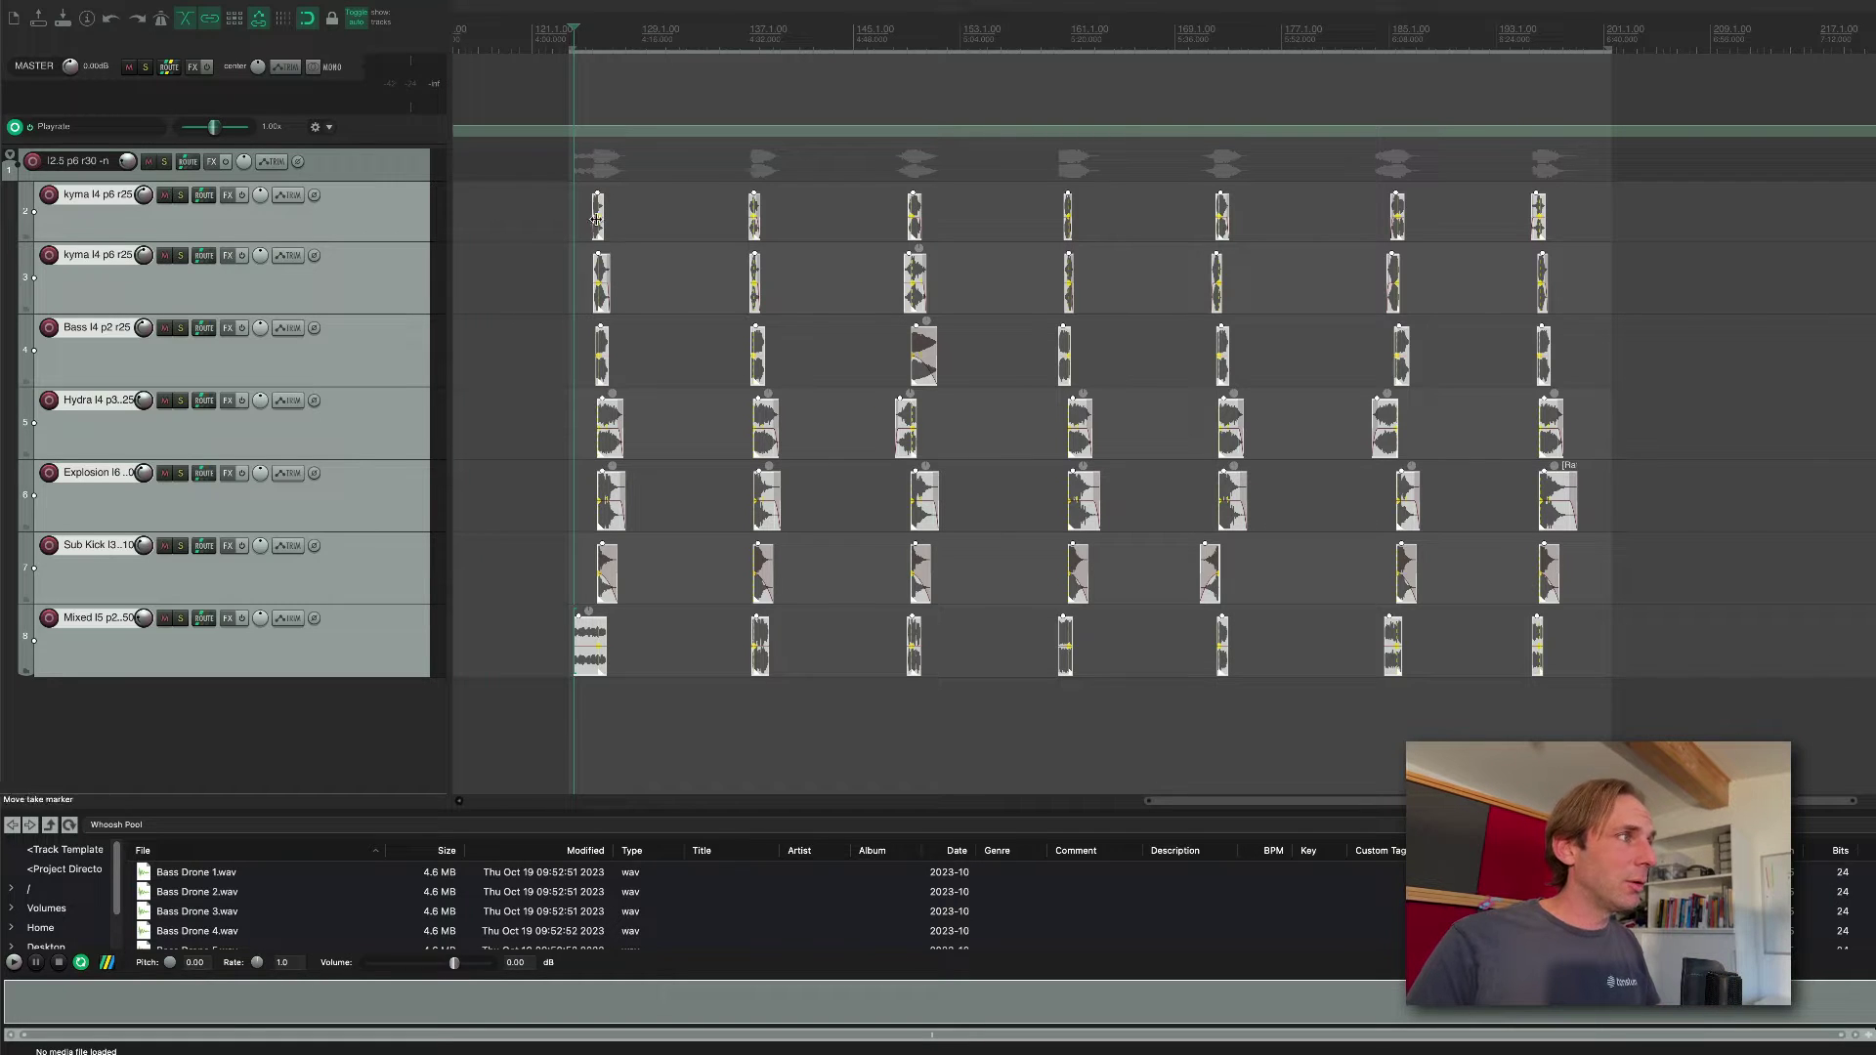
# Audition the layered whoosh group from a play position near its start.
pyautogui.click(890, 227)
pyautogui.scroll(4, 890, 227)
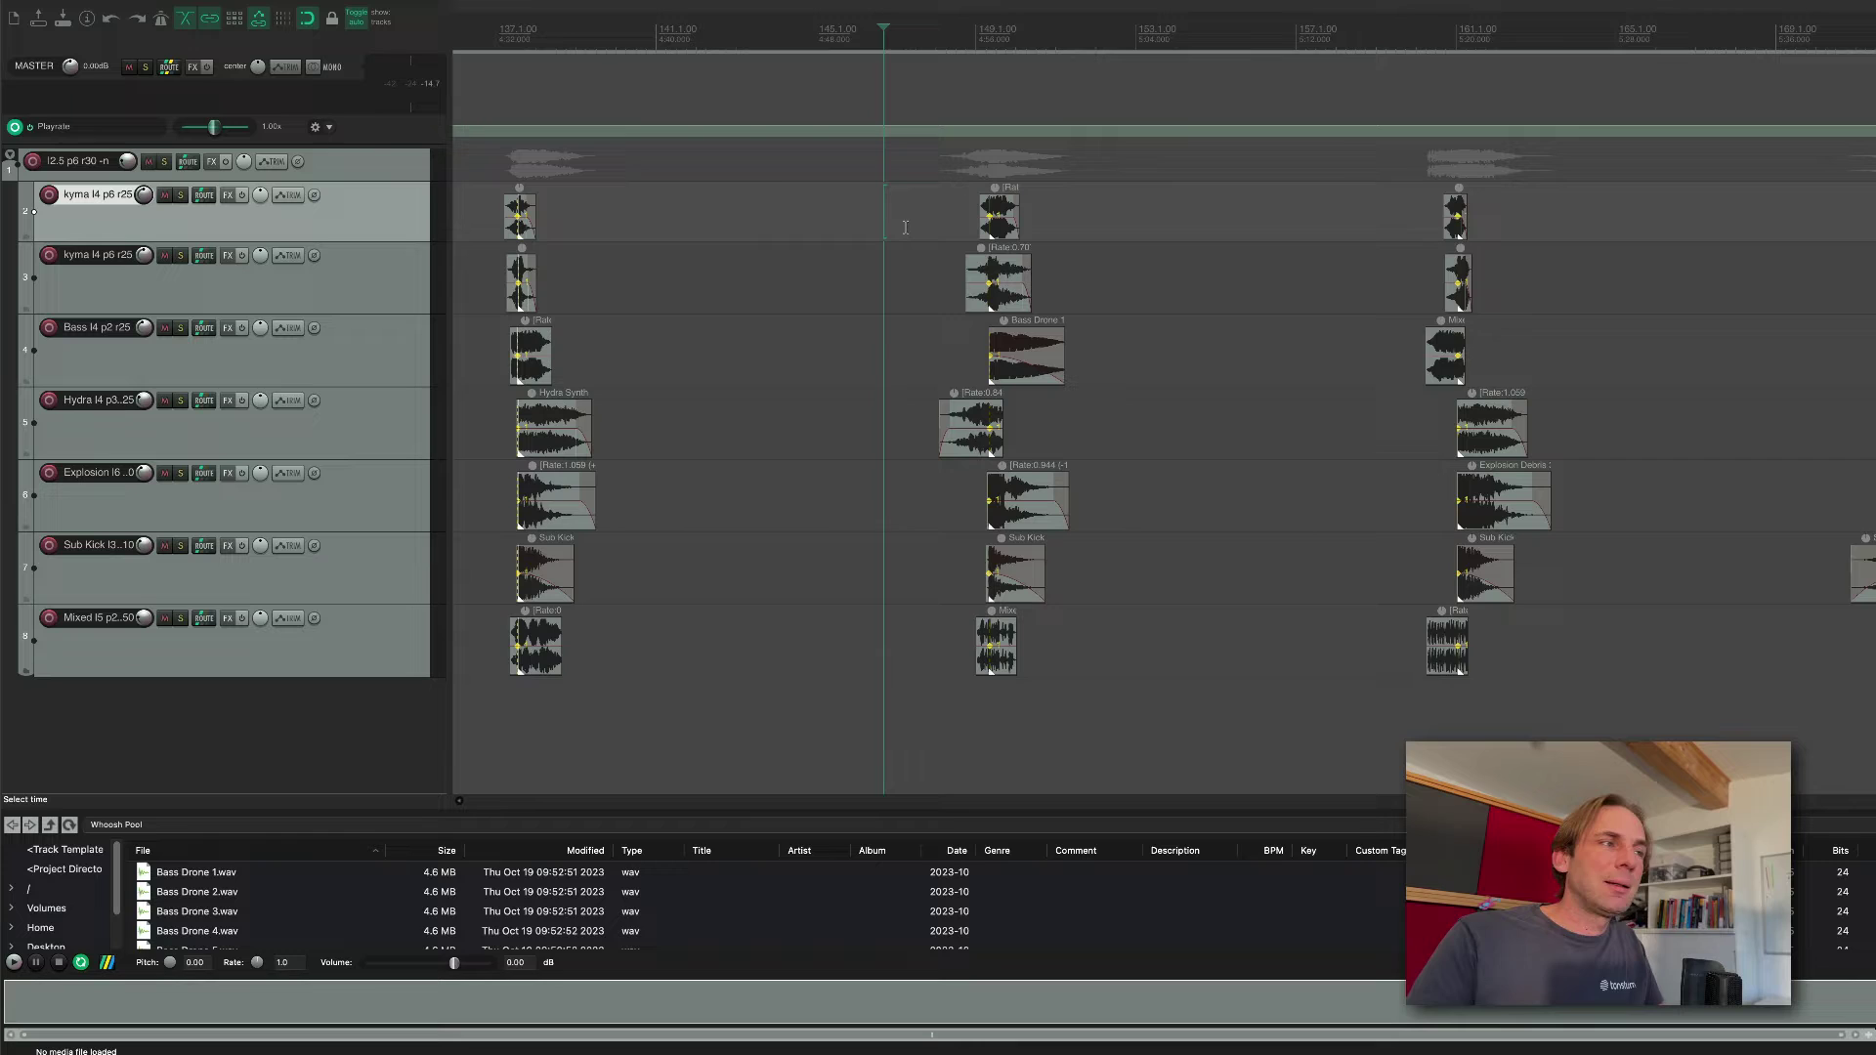
pyautogui.hscroll(3, 919, 233)
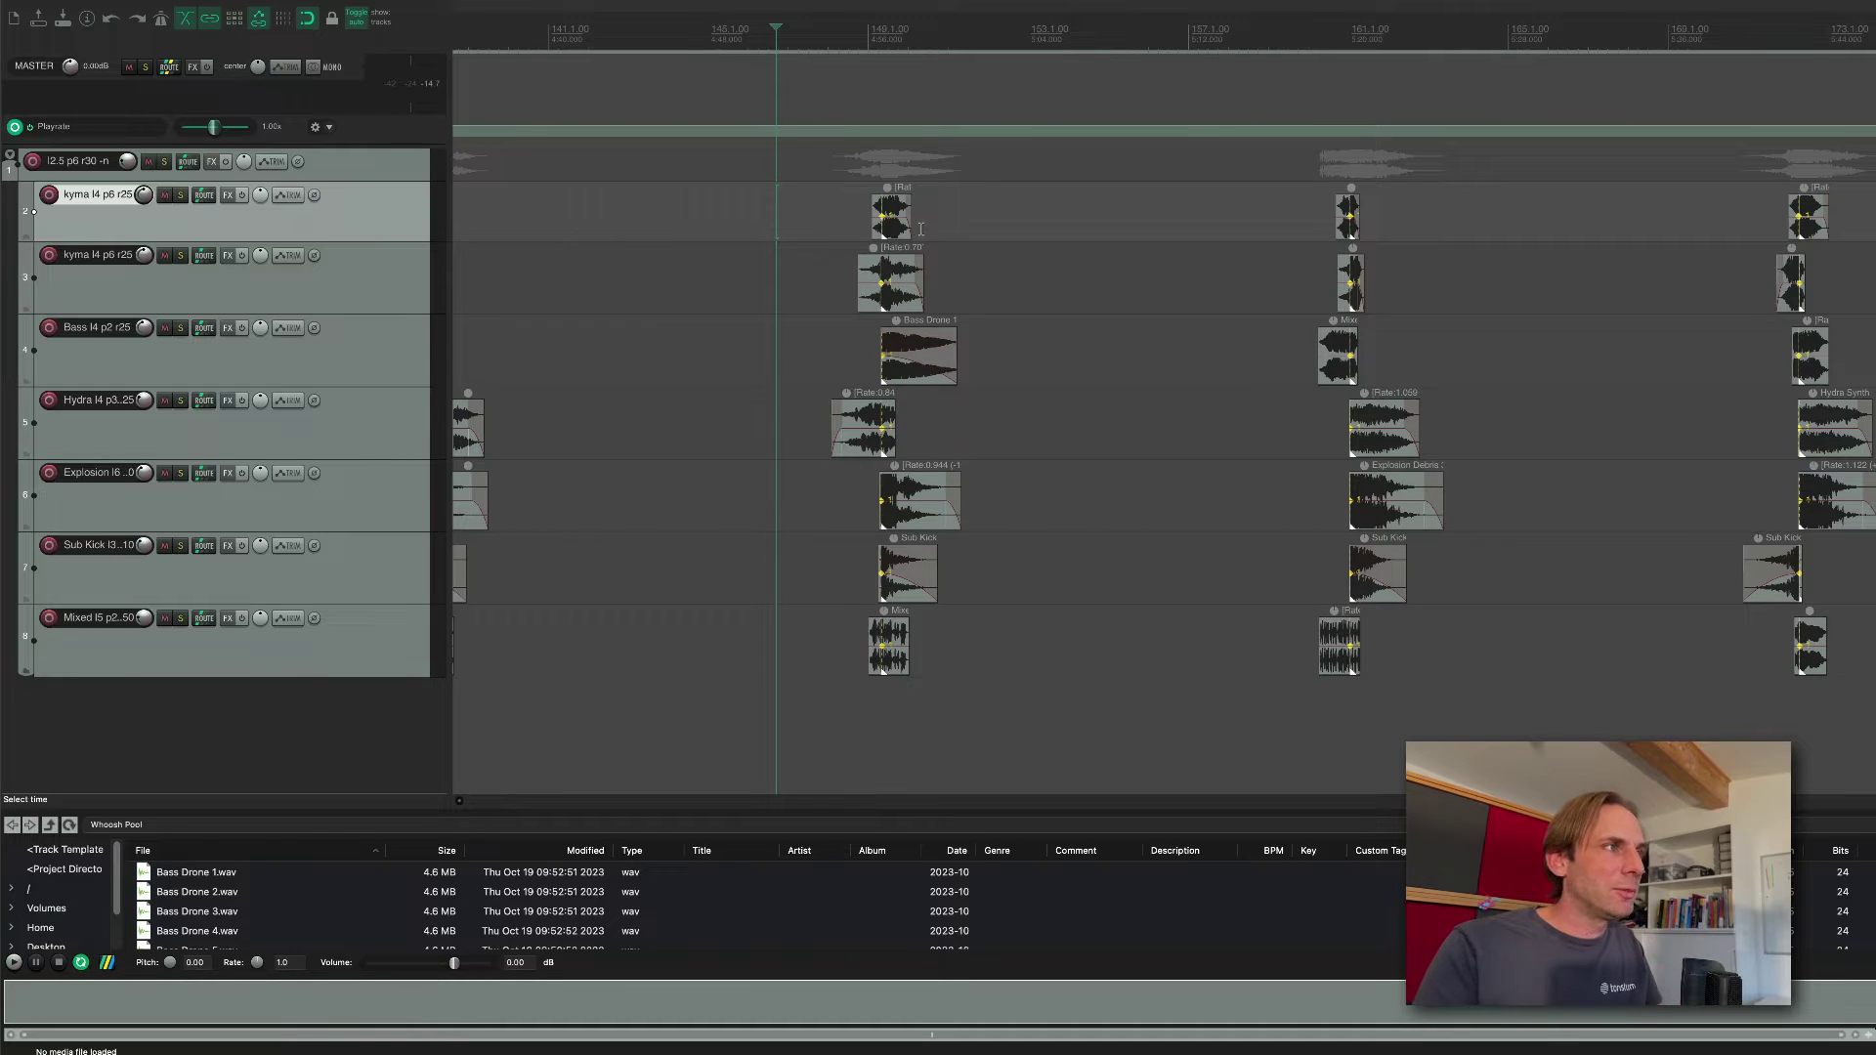
pyautogui.press('space')
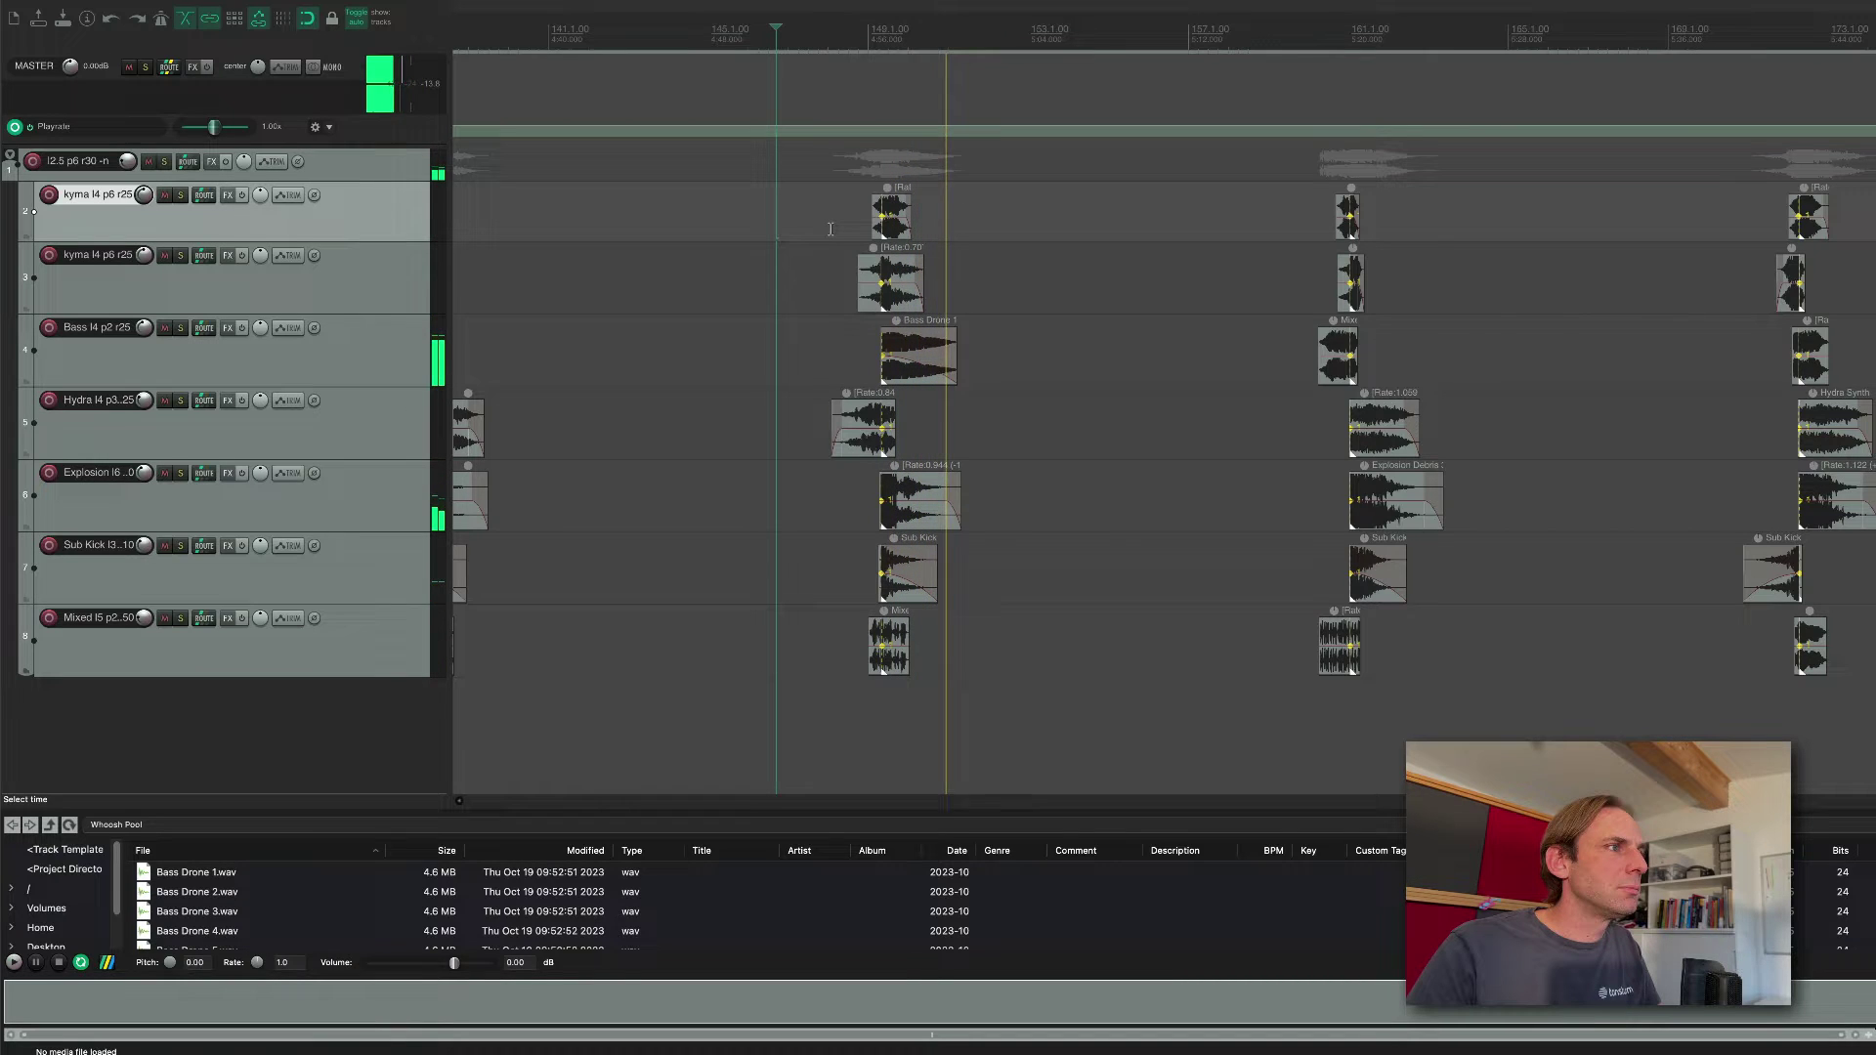
pyautogui.press('space')
# Select the Bass track and audition the layers from that new position.
pyautogui.click(1299, 337)
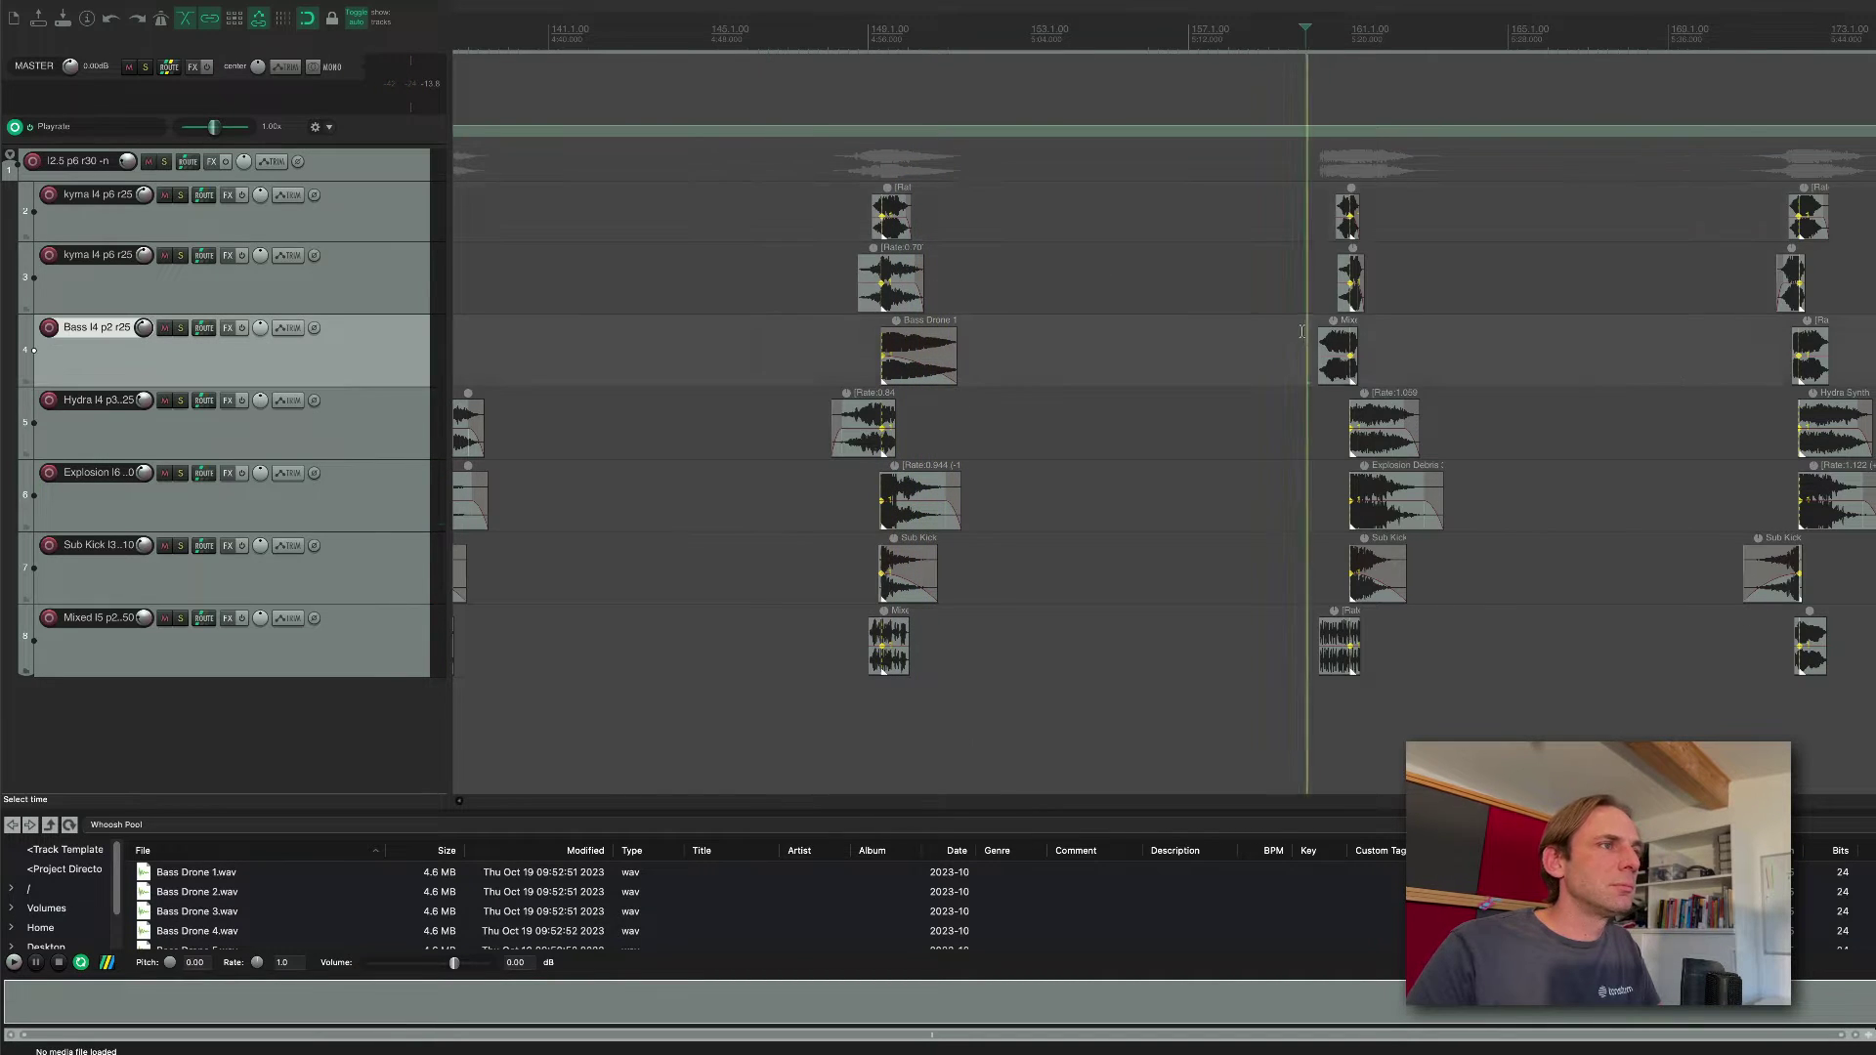
pyautogui.hscroll(5, 1298, 331)
pyautogui.press('space')
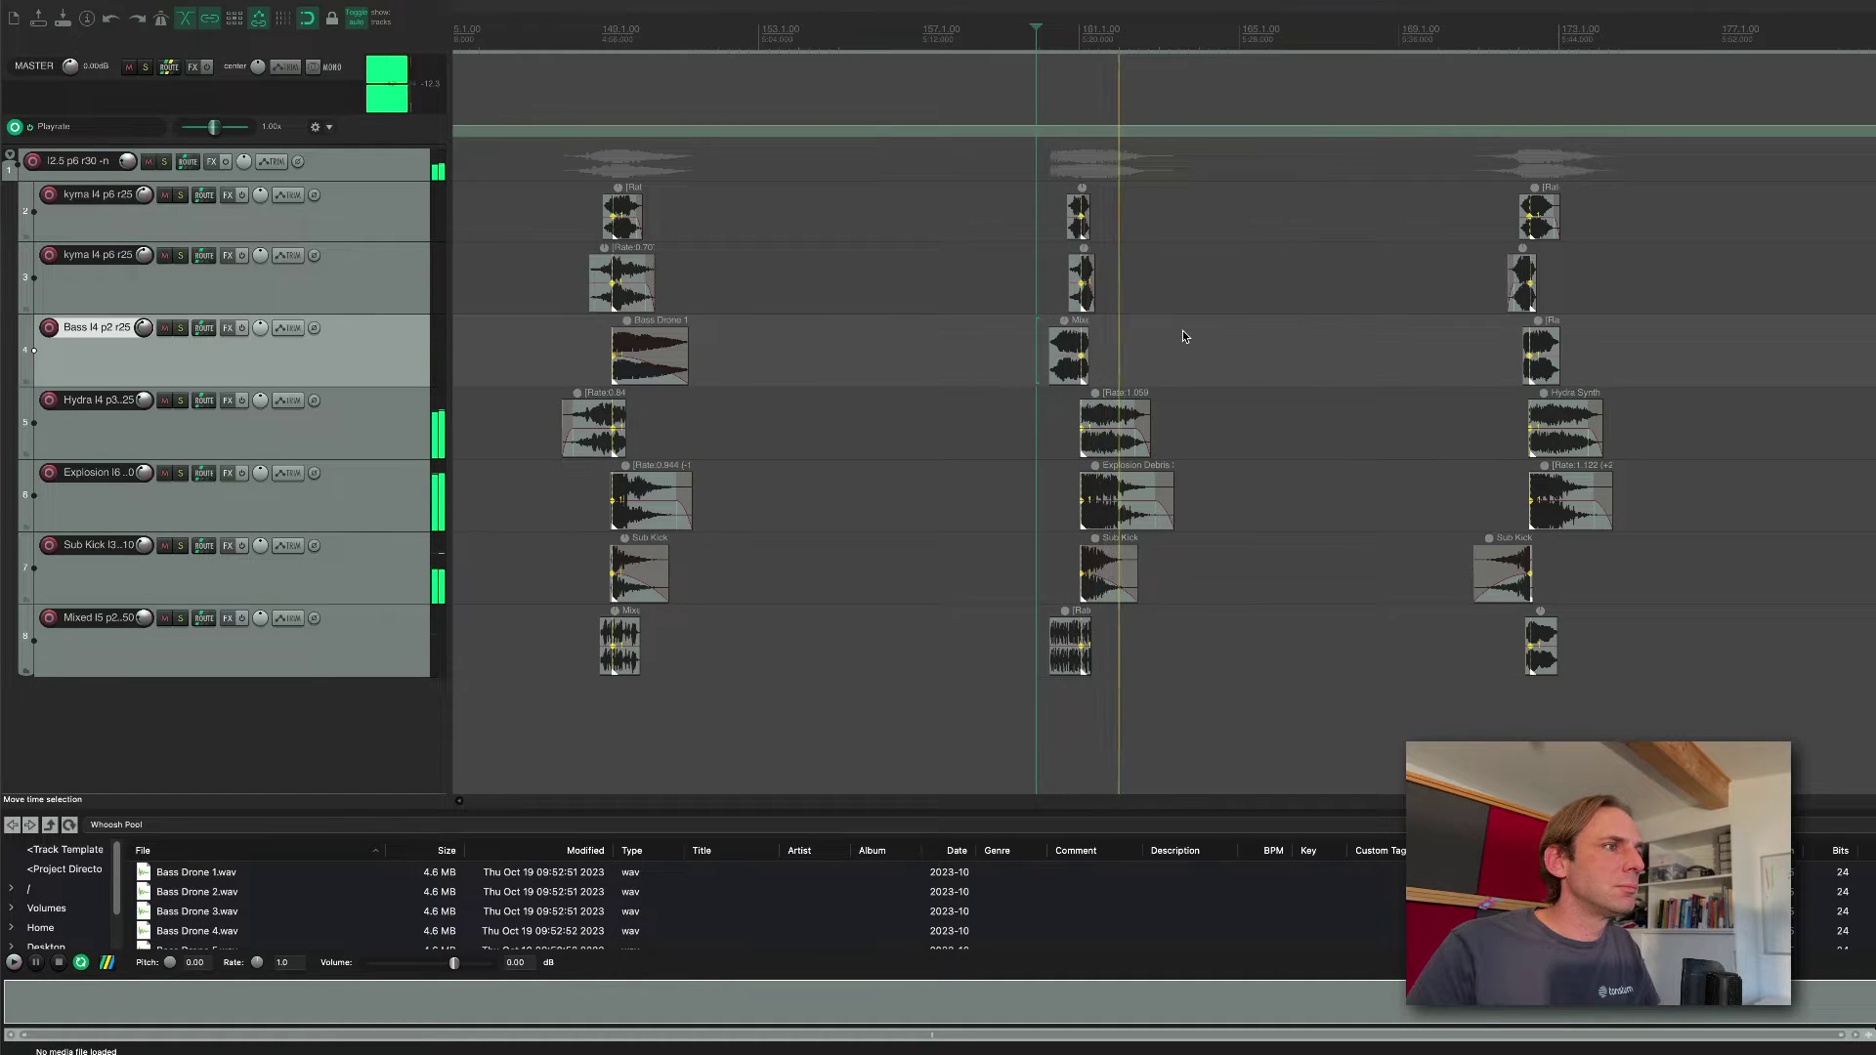
pyautogui.hscroll(5, 1181, 328)
pyautogui.press('space')
pyautogui.scroll(4, 985, 376)
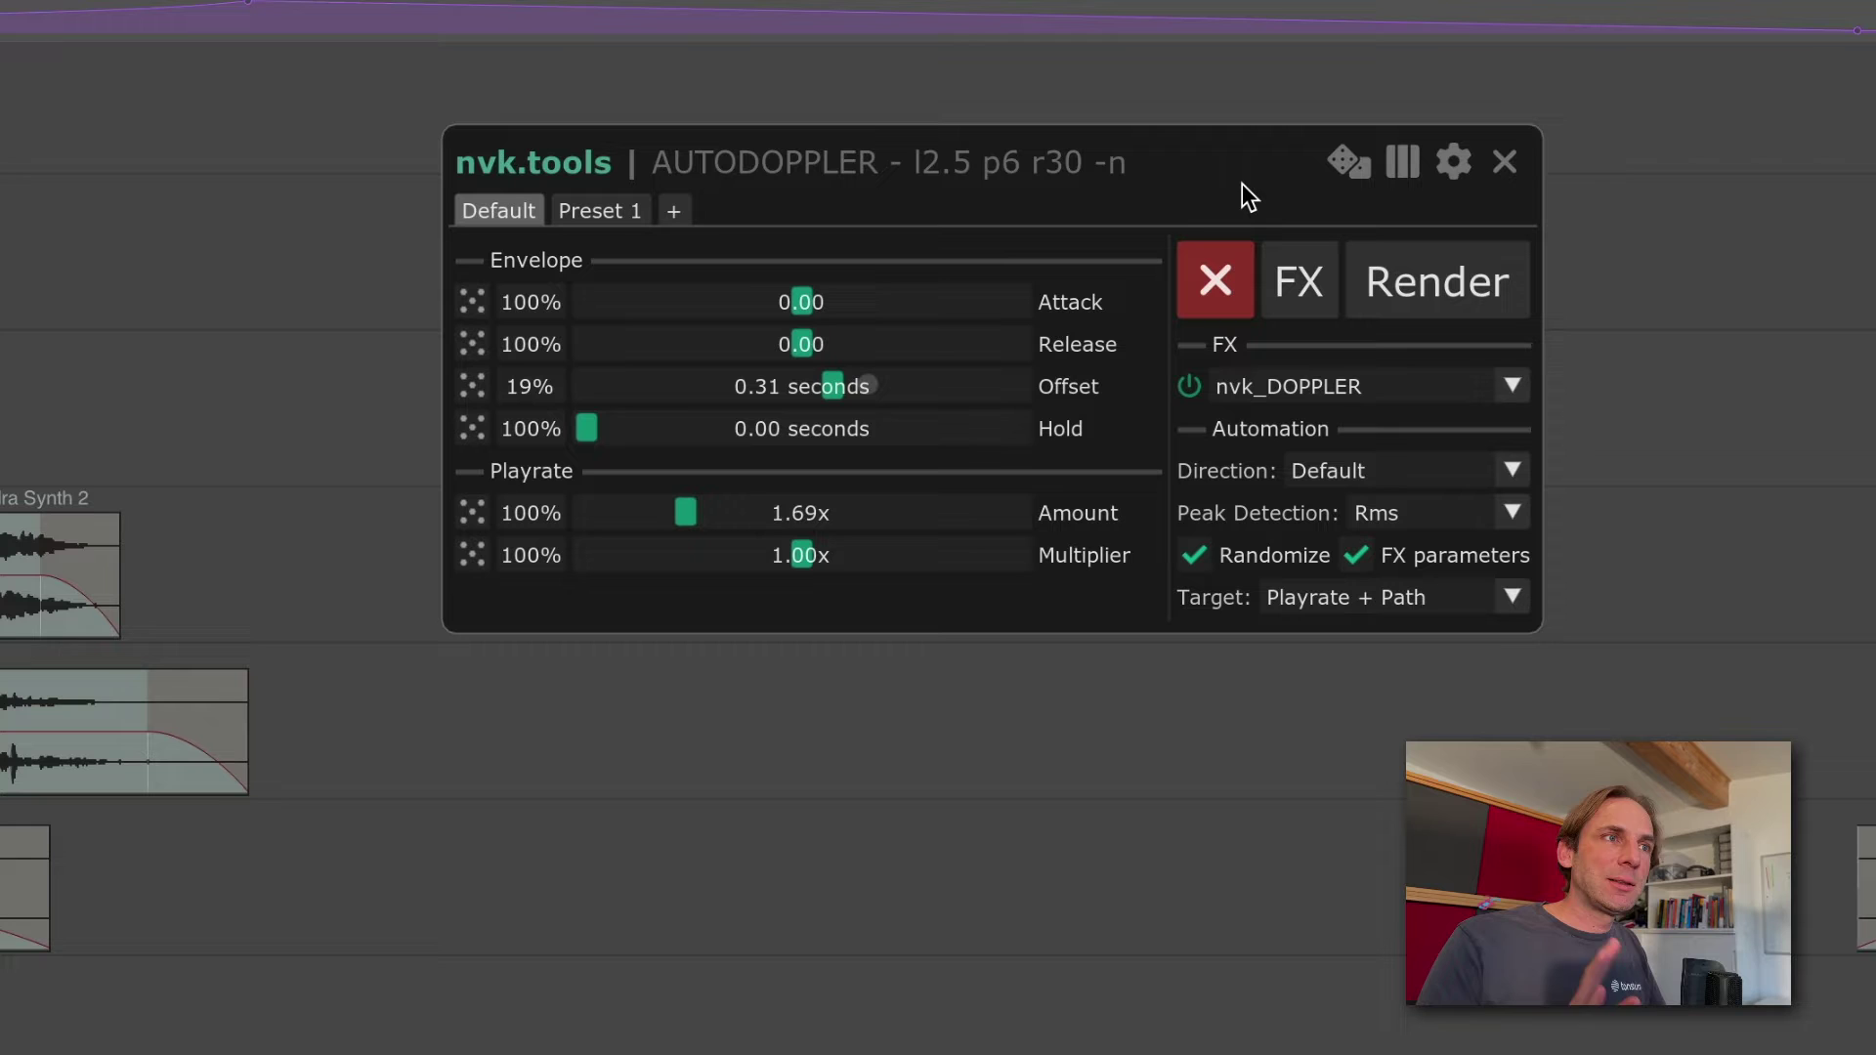
# Choose DopplerPRO (Tonsturm) in AutoDoppler and load its Default Reaper preset on the folder track.
pyautogui.click(1407, 391)
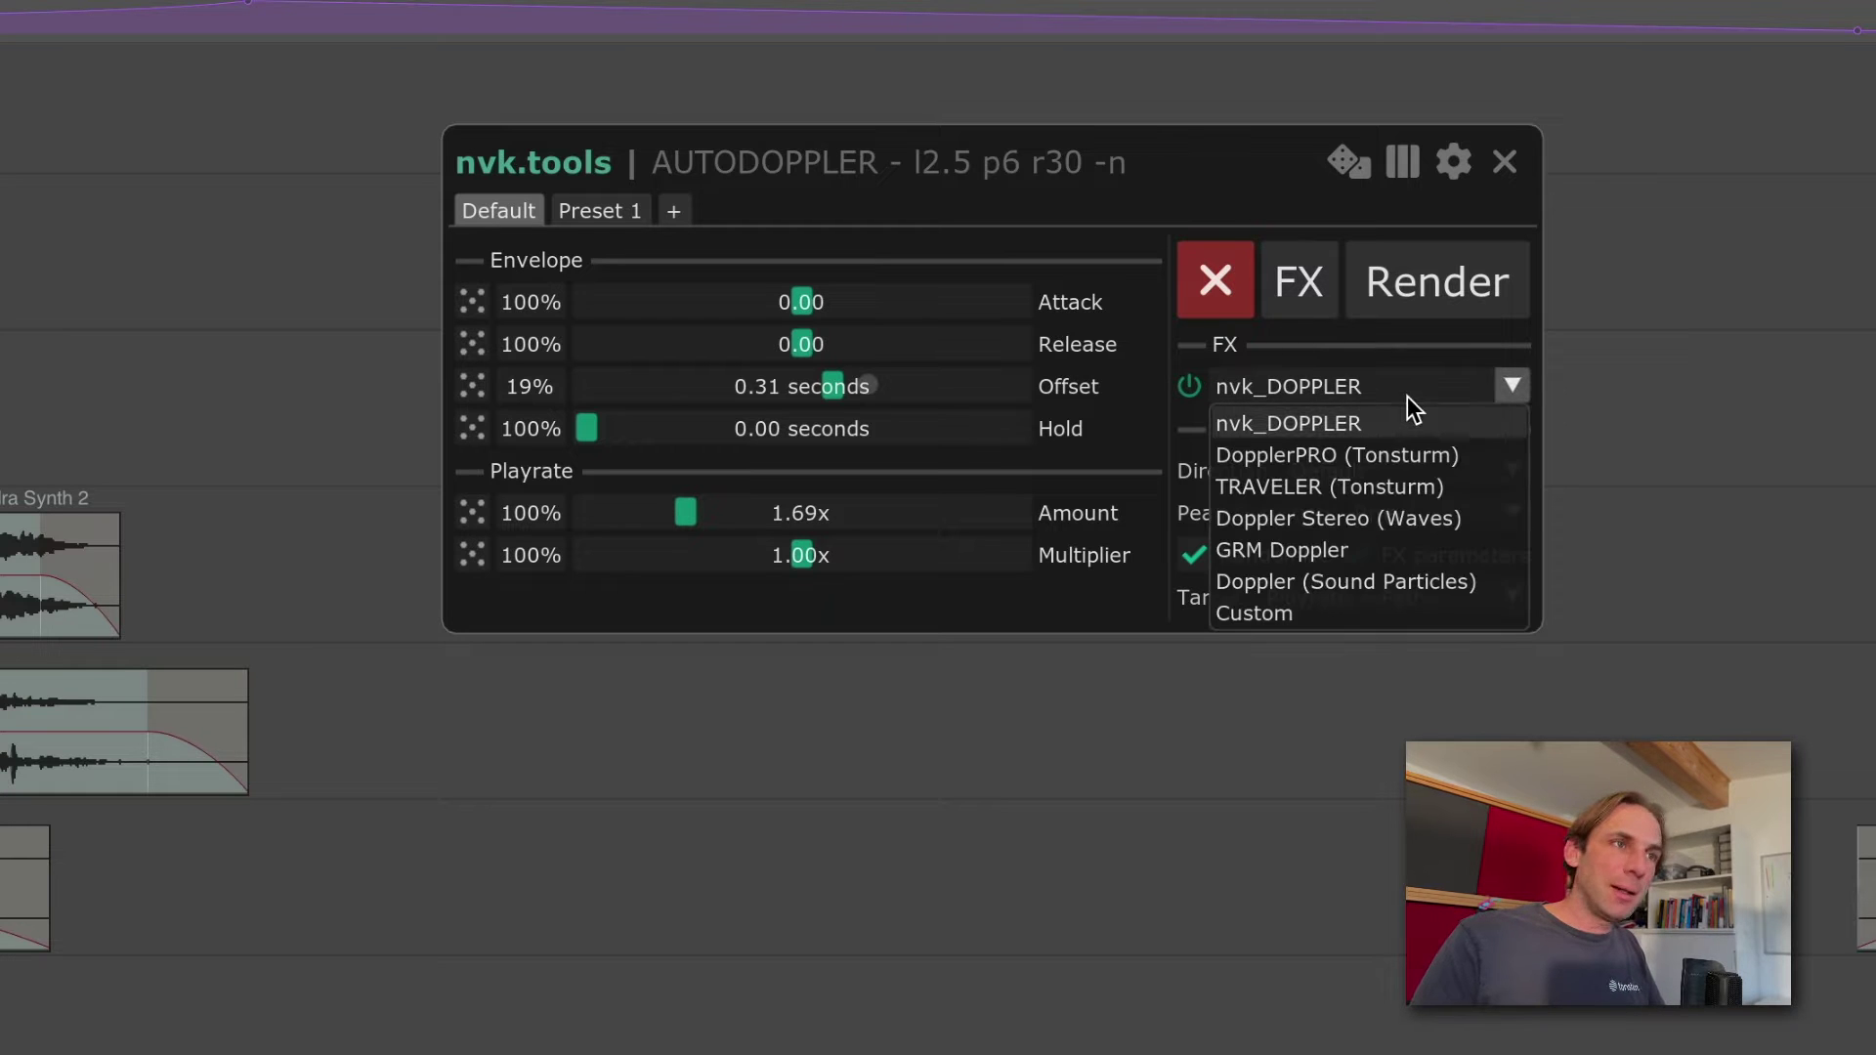
pyautogui.click(1405, 454)
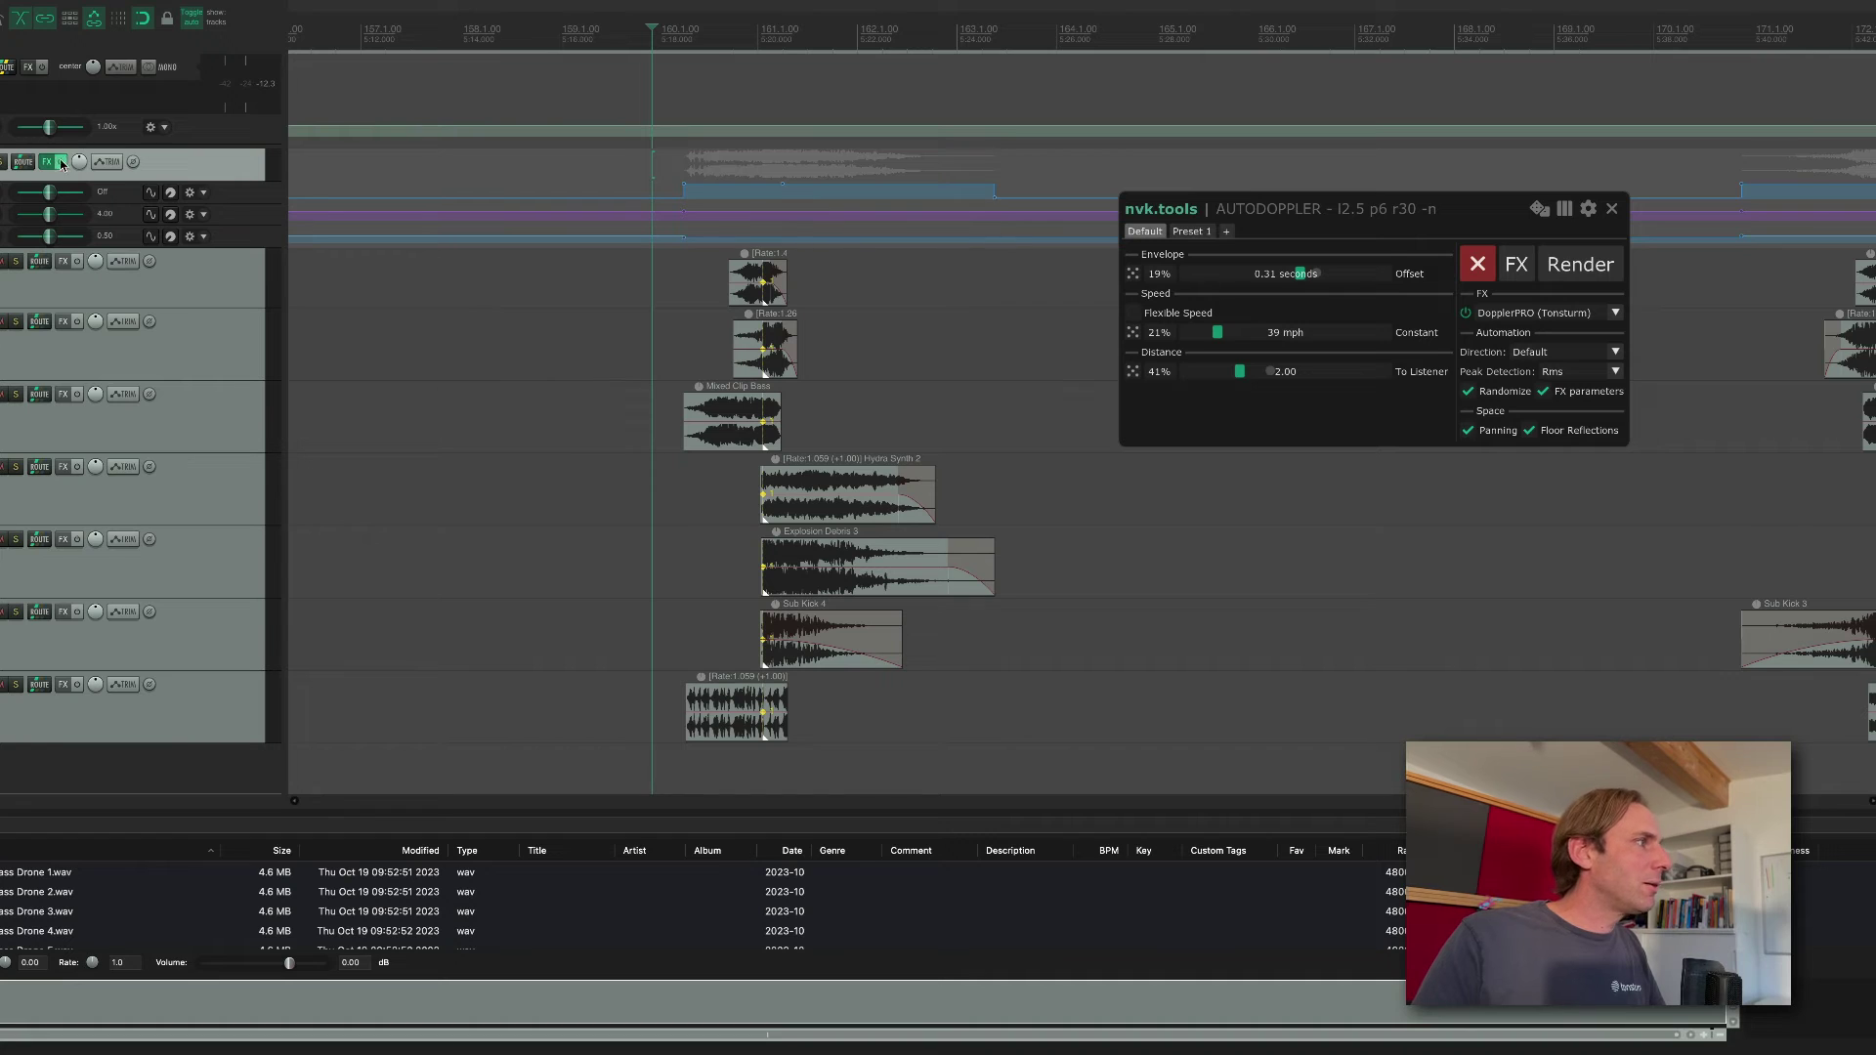
pyautogui.click(47, 162)
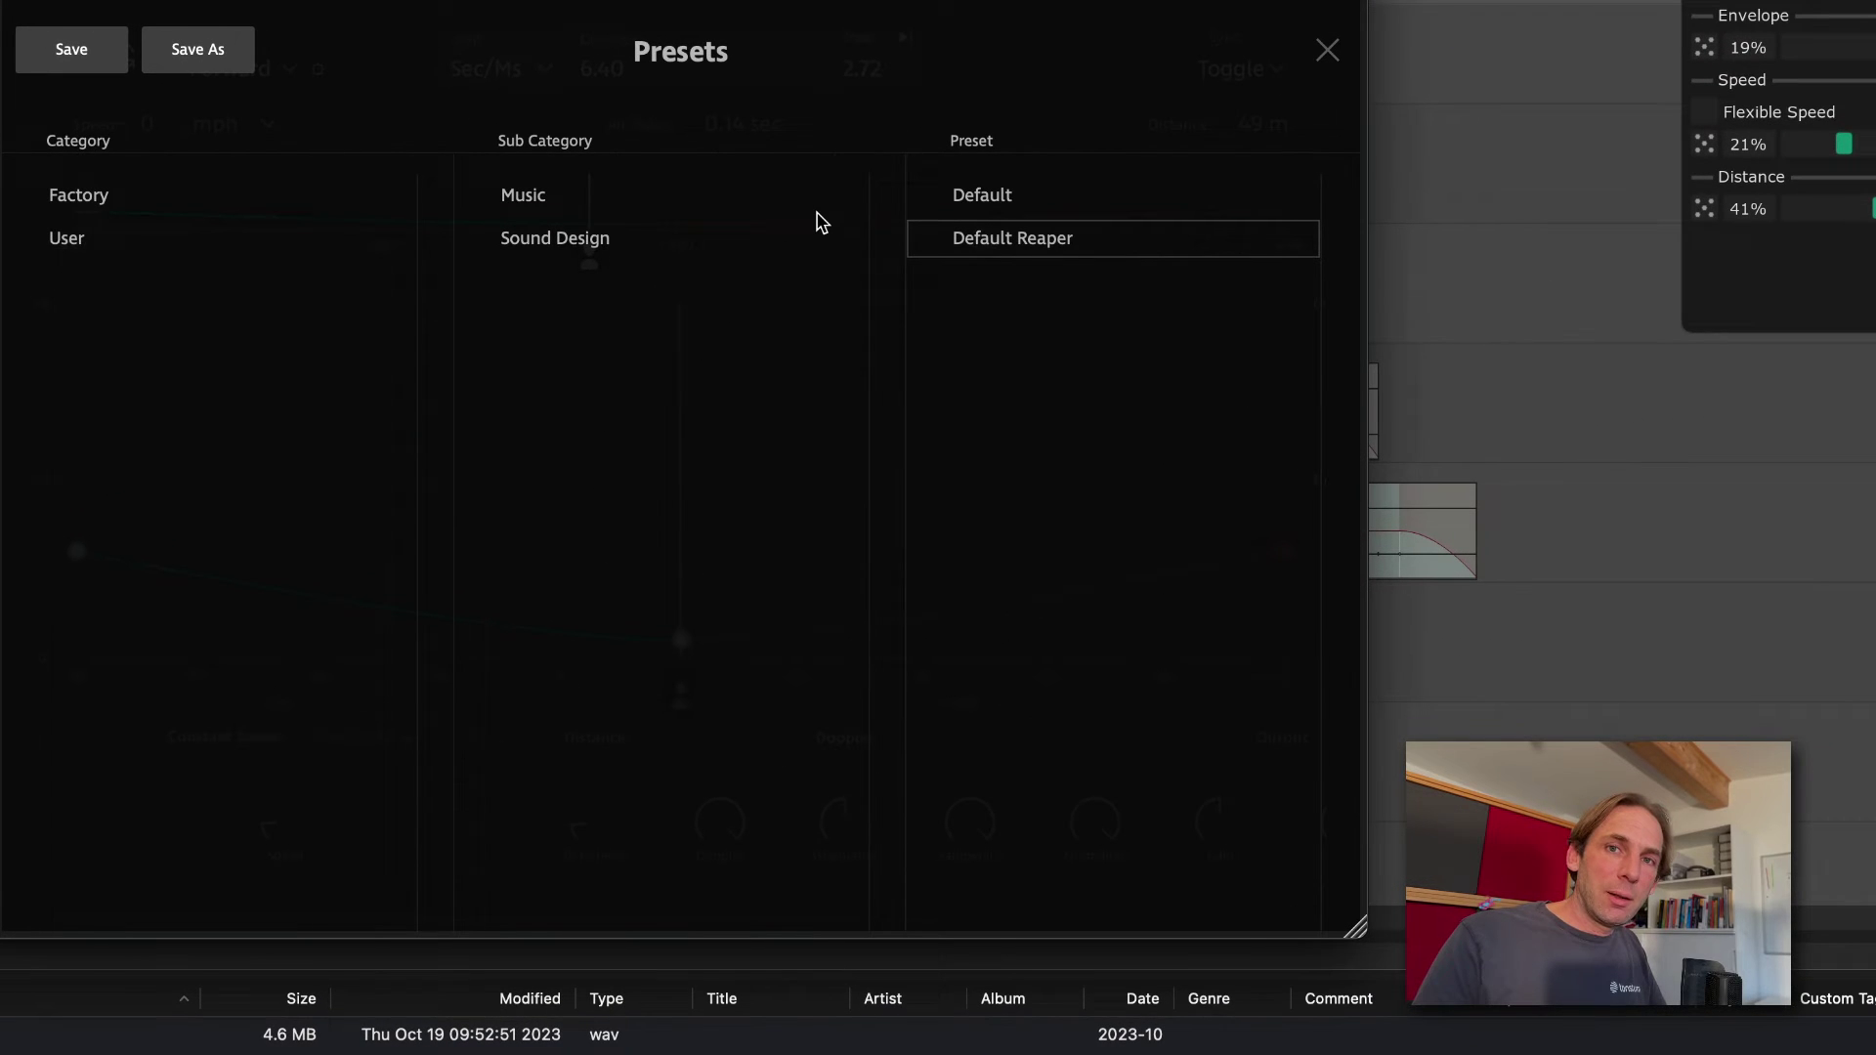
pyautogui.click(1016, 244)
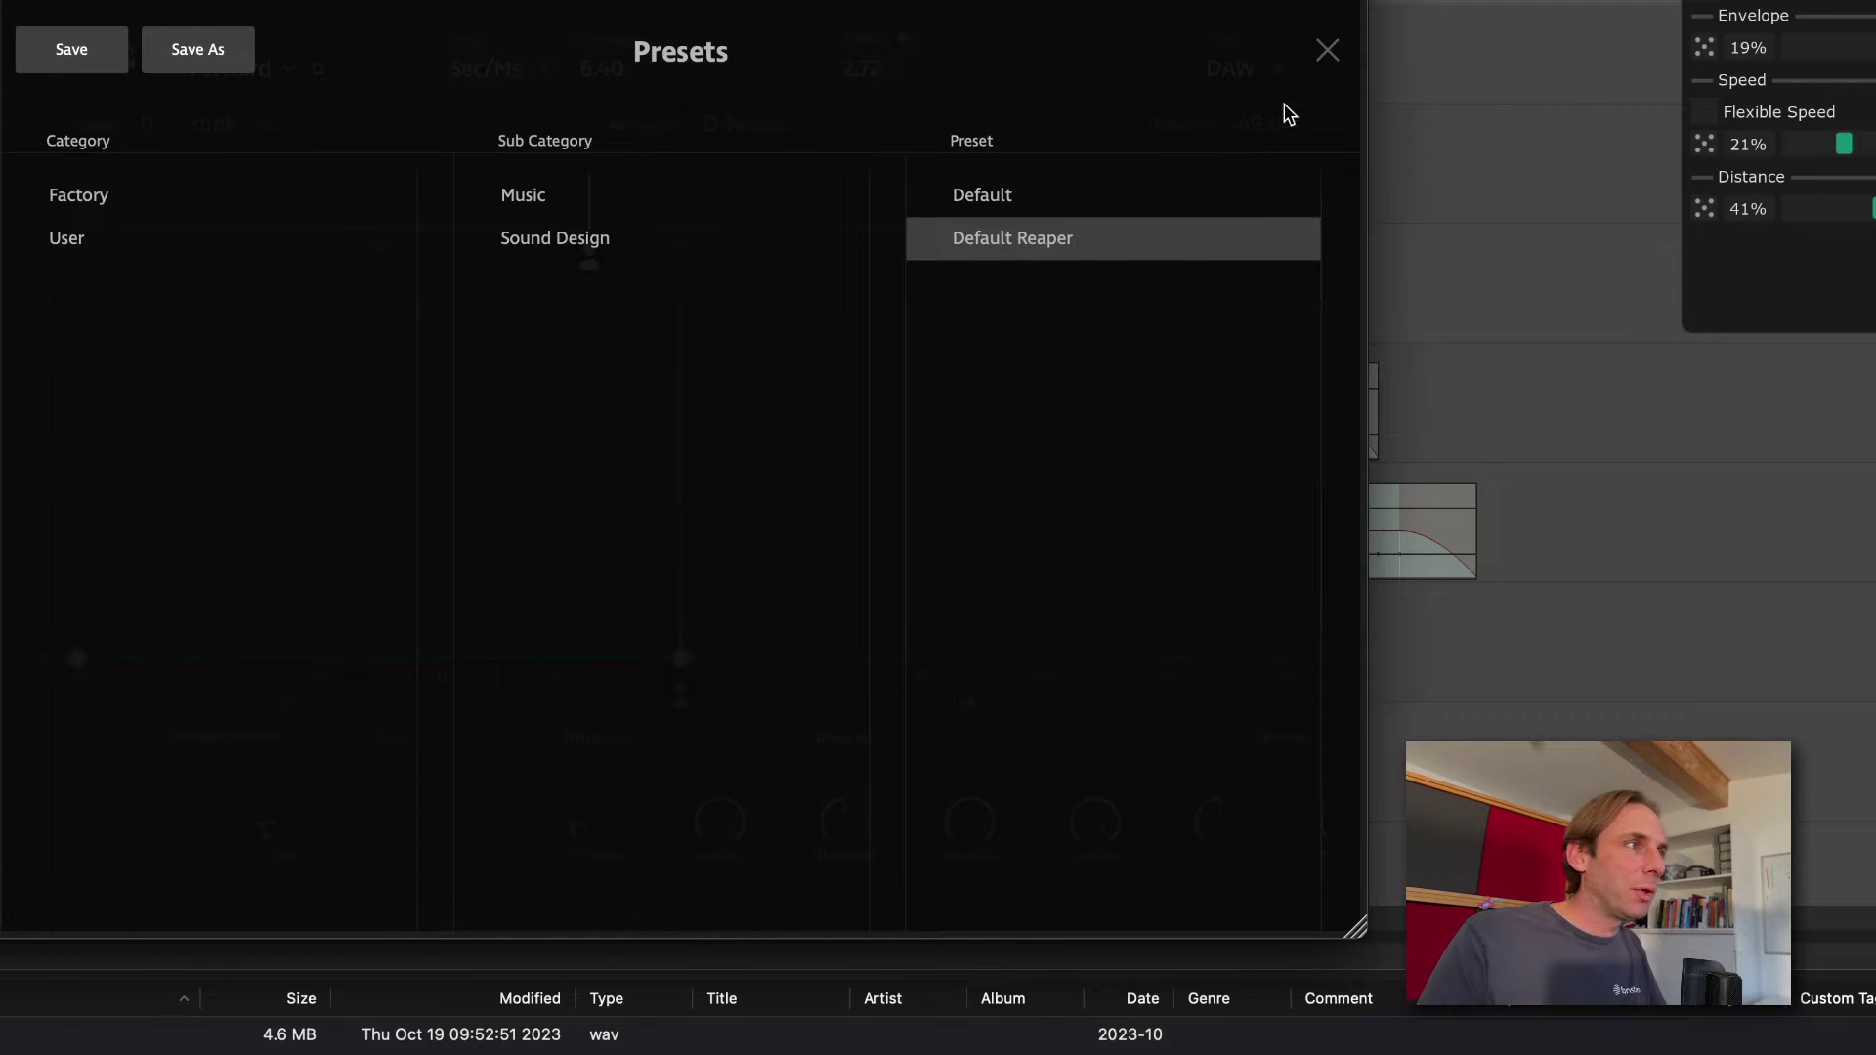
pyautogui.click(1325, 49)
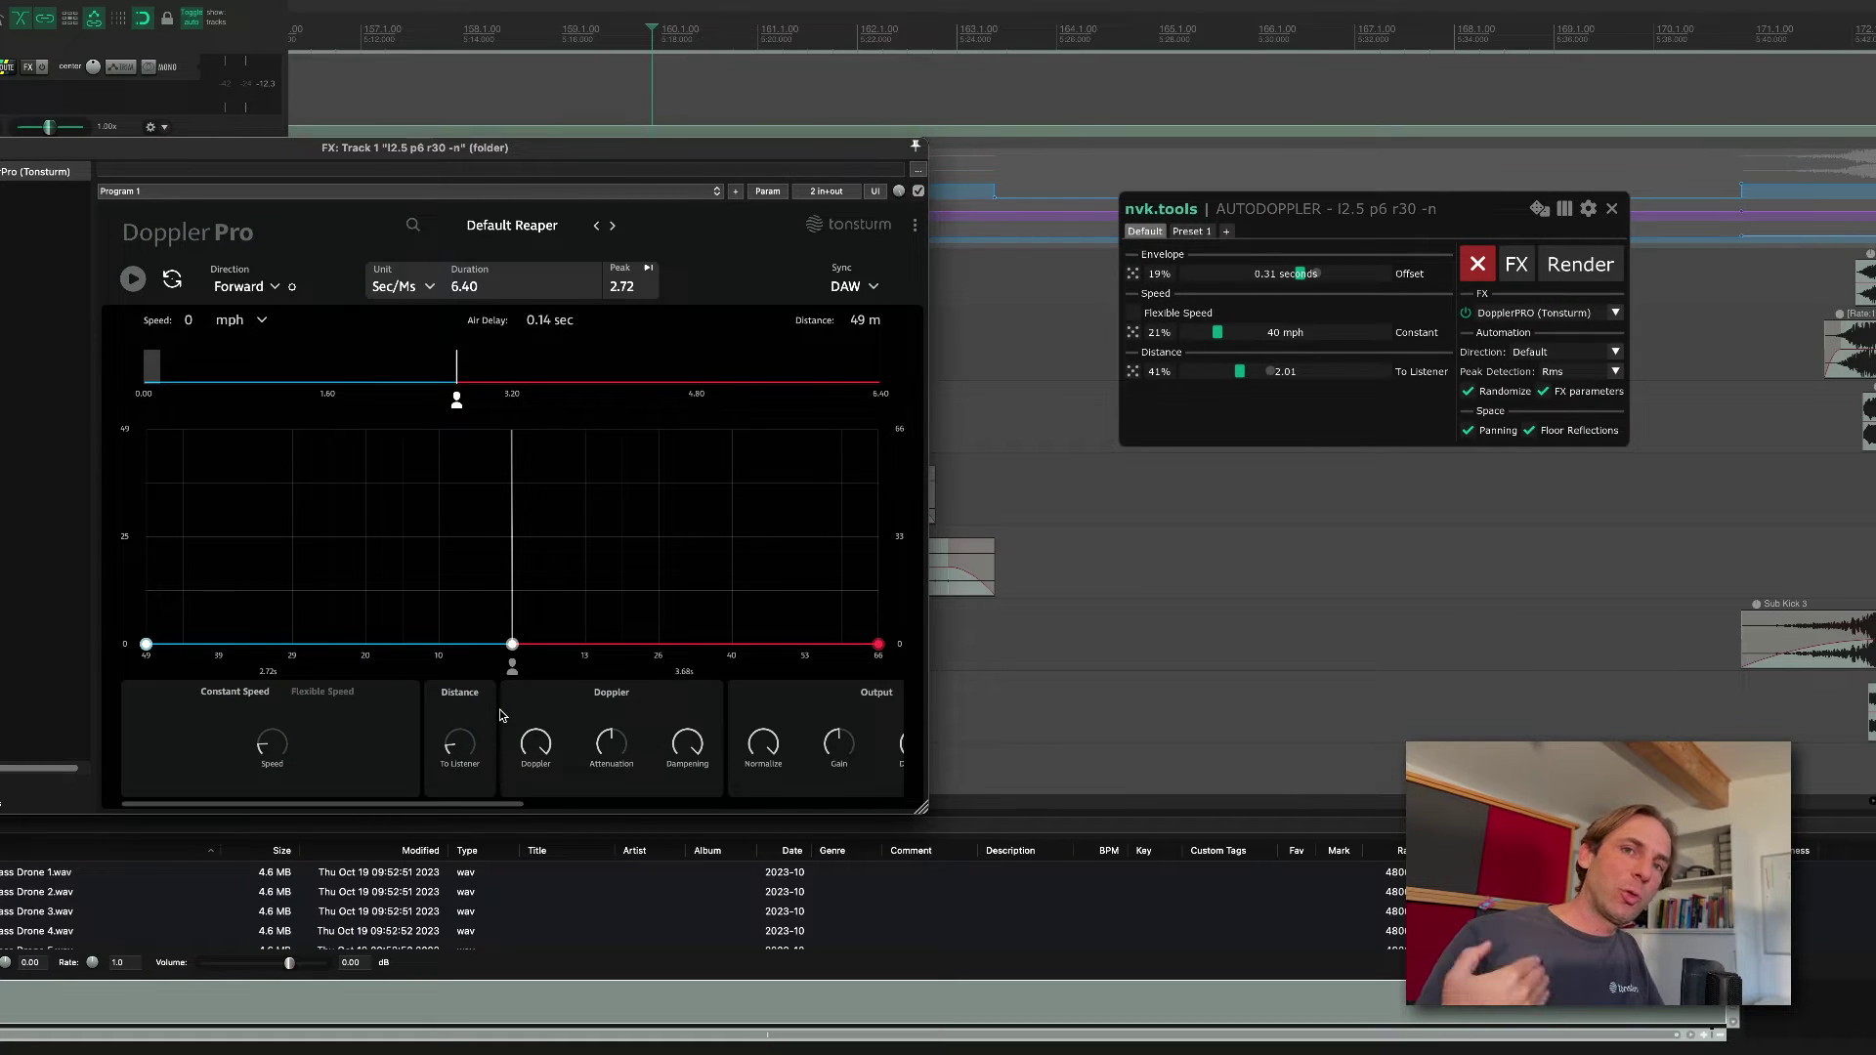
# Switch to flexible speed, set start 374 mph, listener distance 5.03, and disable floor reflections and panning.
pyautogui.press('Escape')
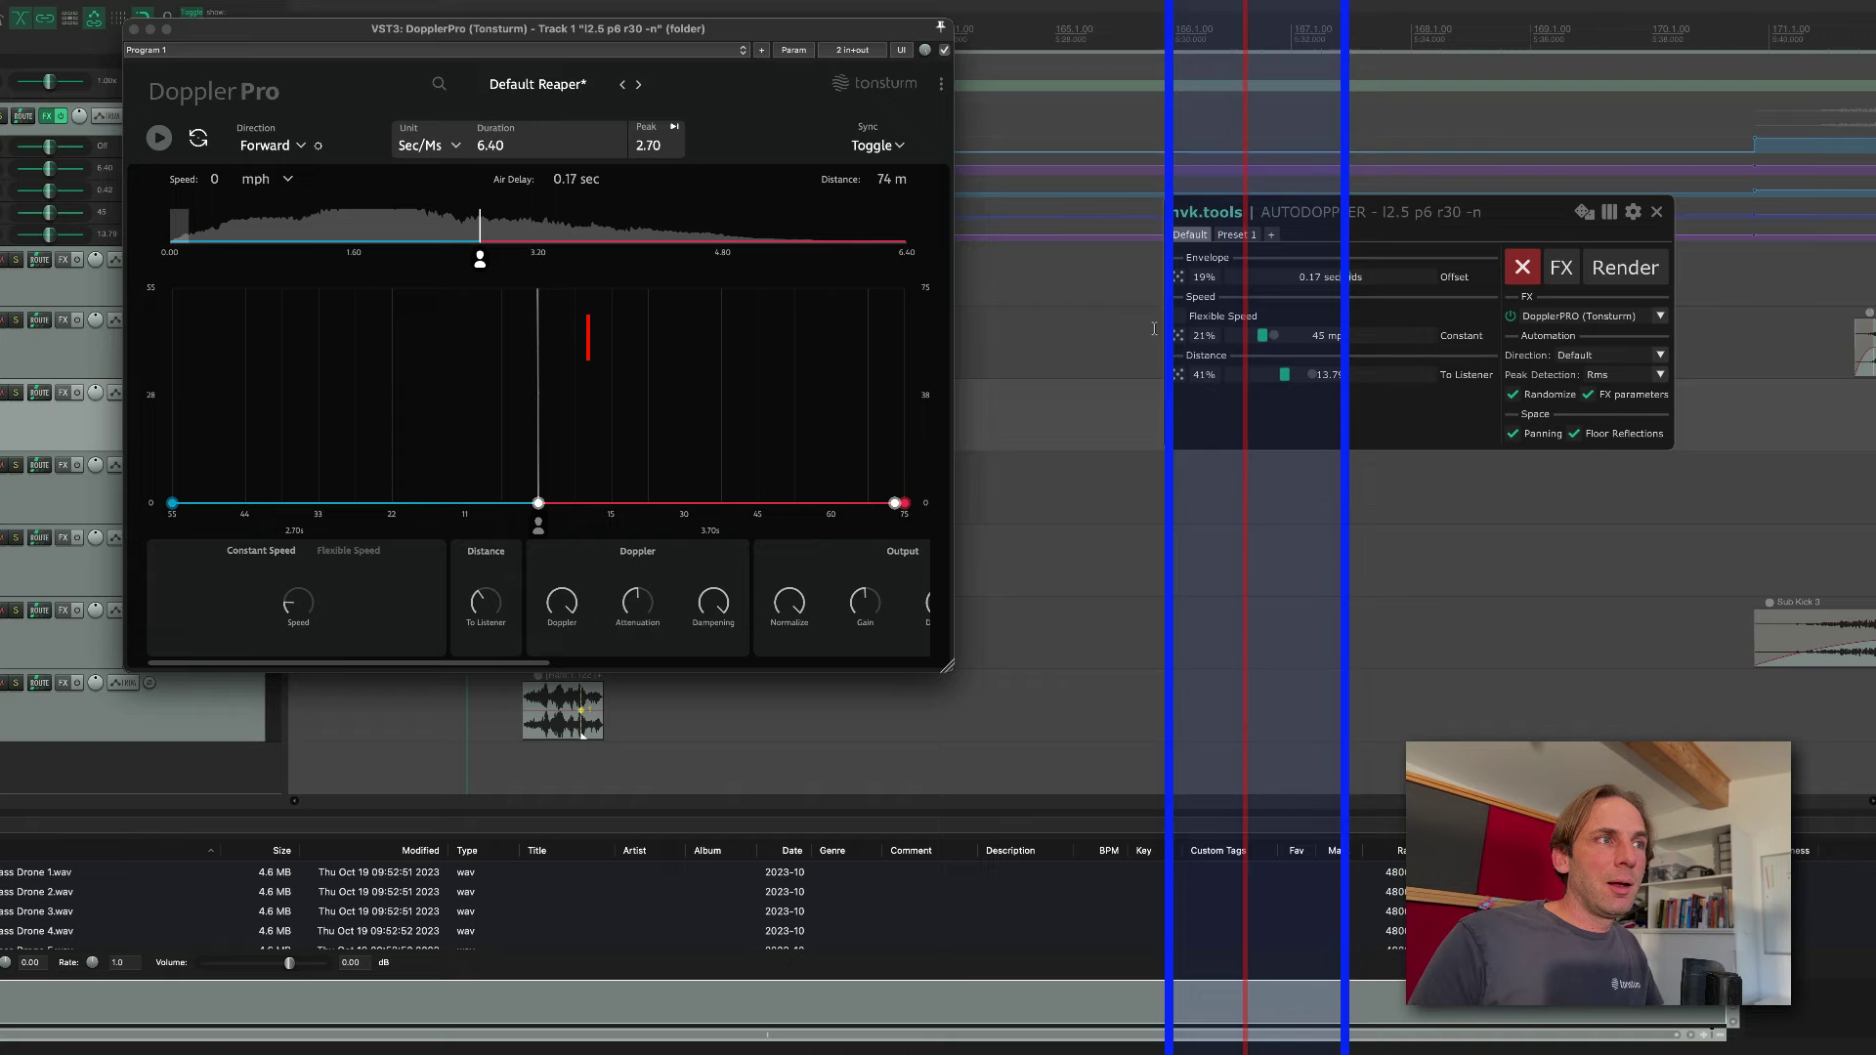
pyautogui.click(1178, 315)
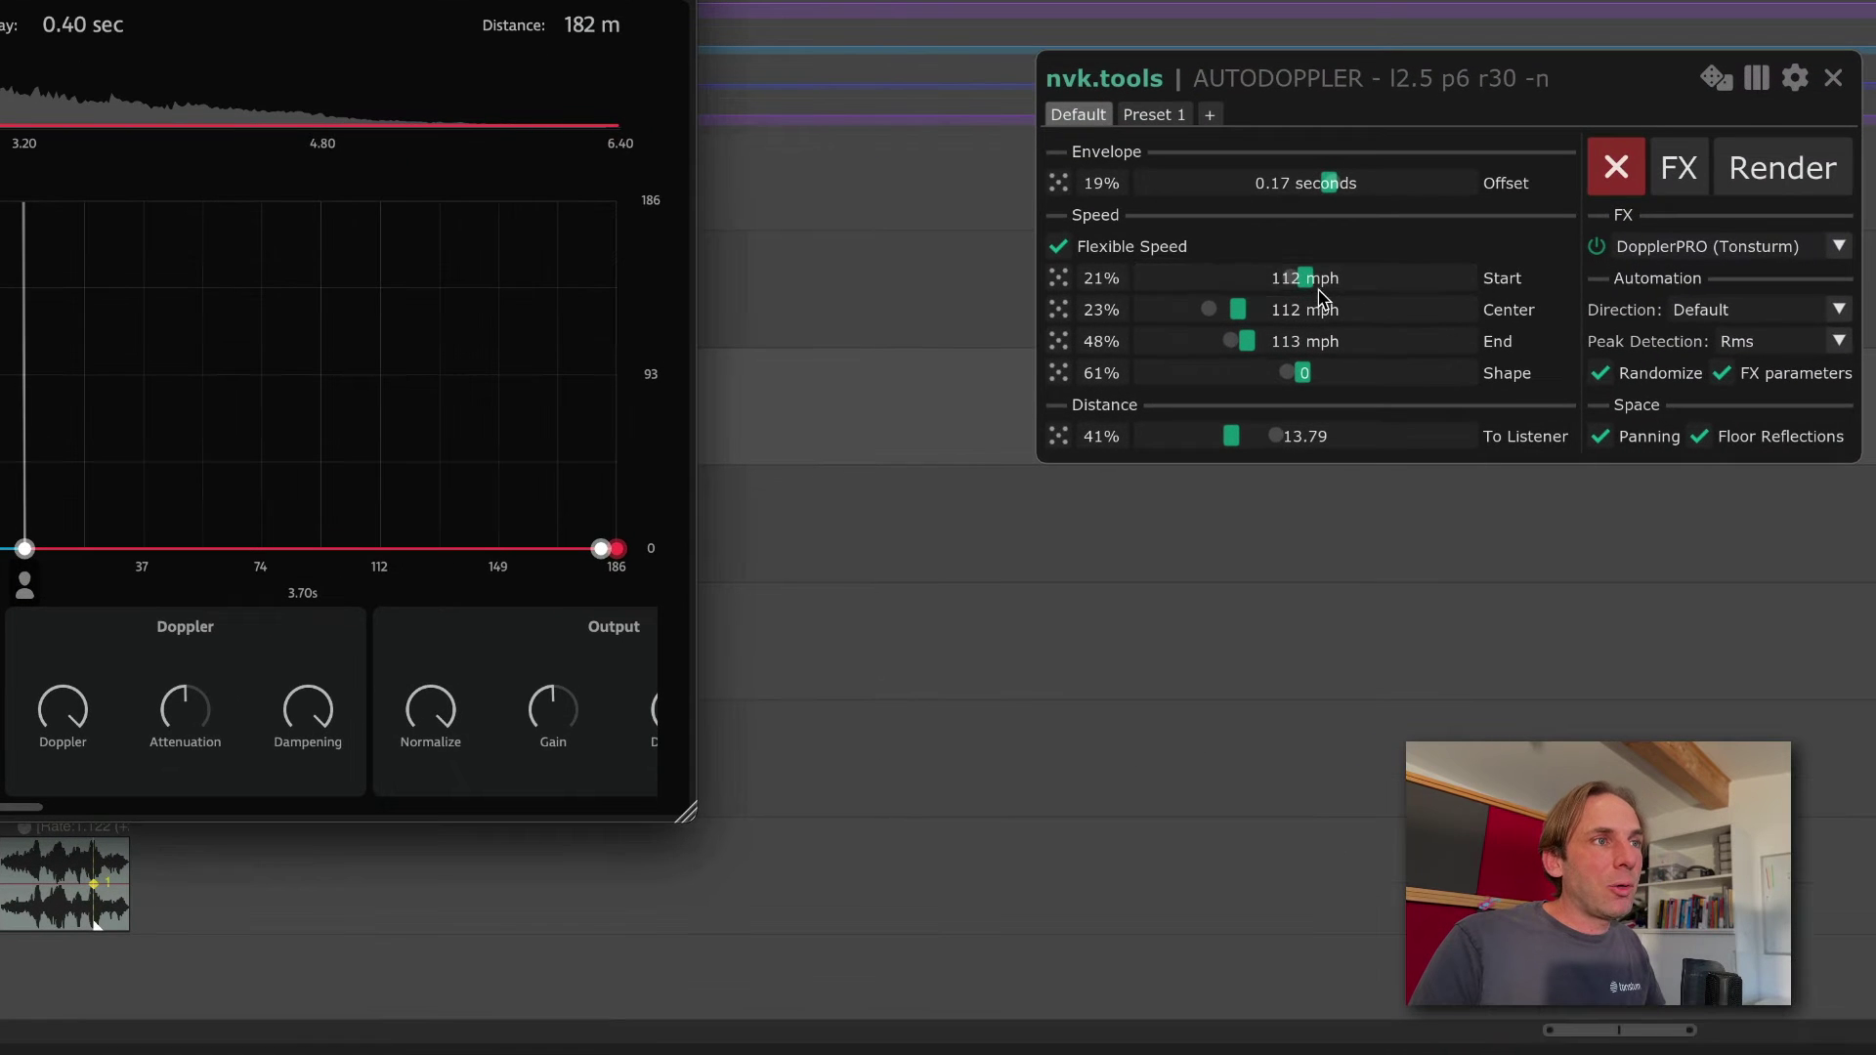
pyautogui.moveTo(1316, 284); pyautogui.dragTo(1219, 375)
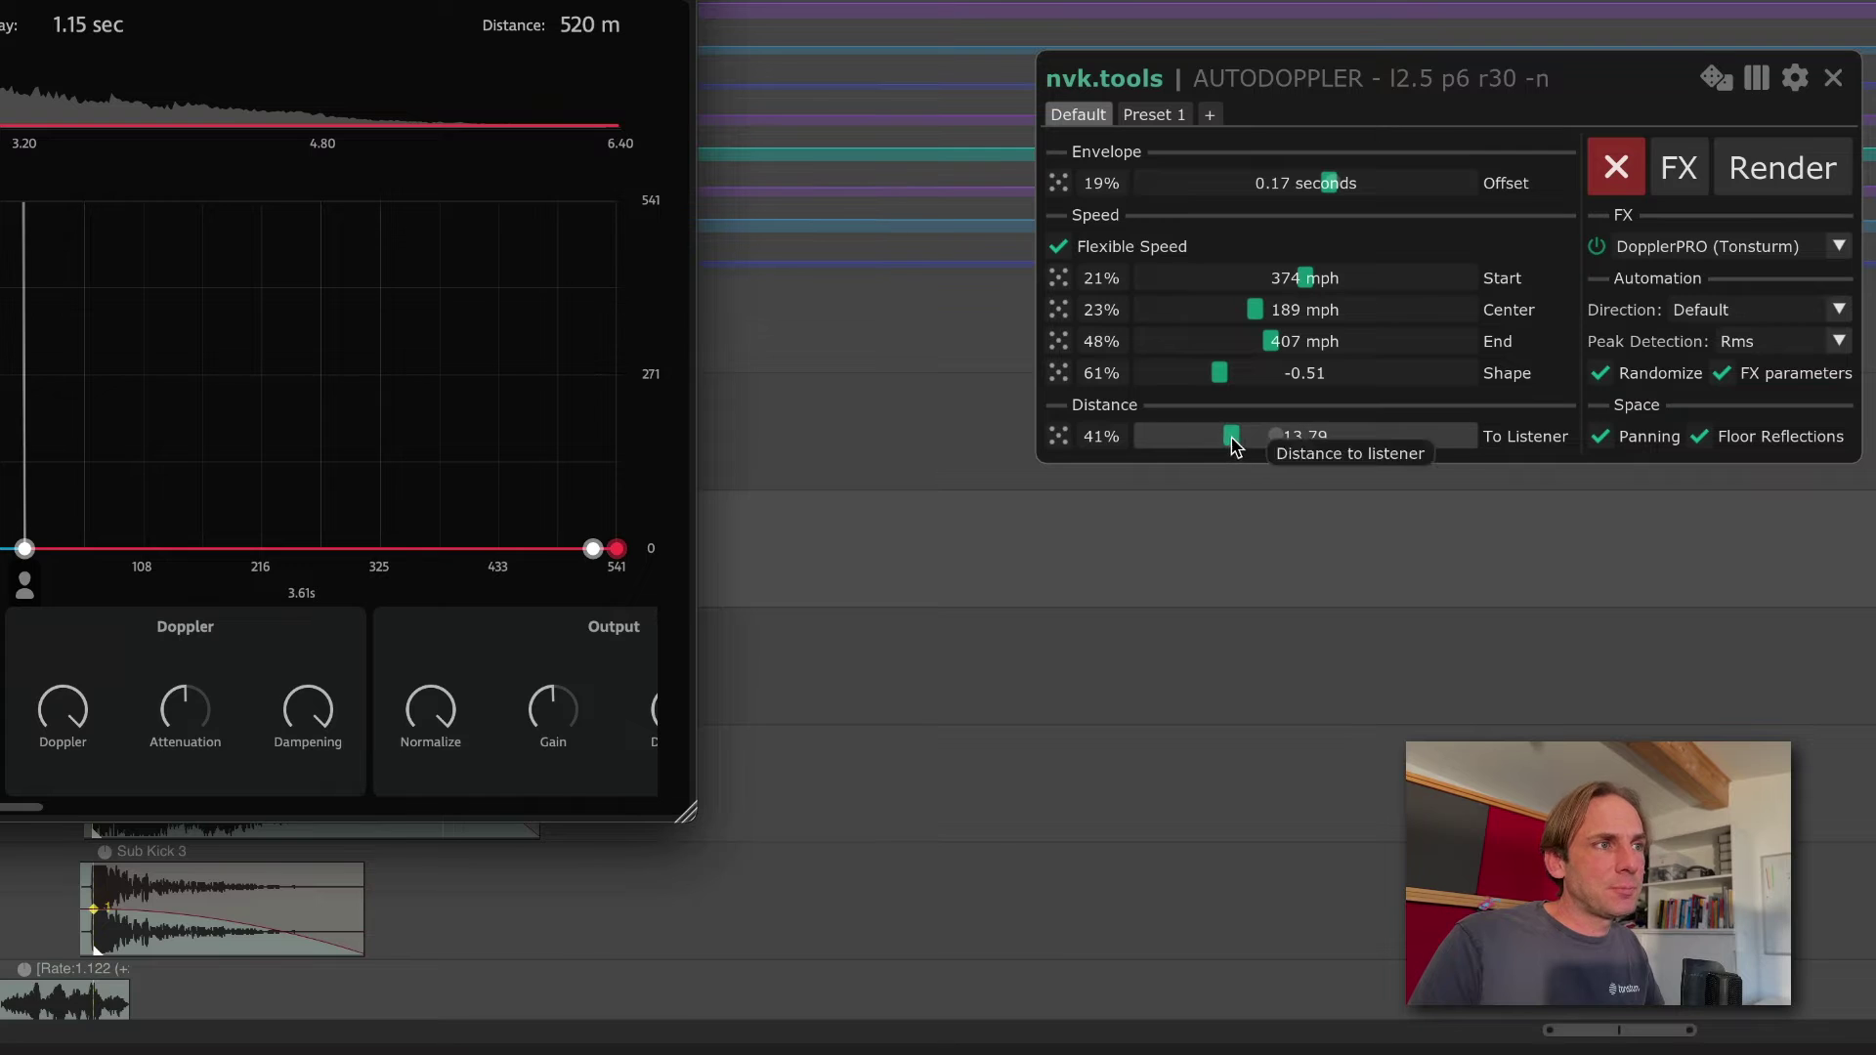
pyautogui.moveTo(1228, 440); pyautogui.dragTo(1232, 439)
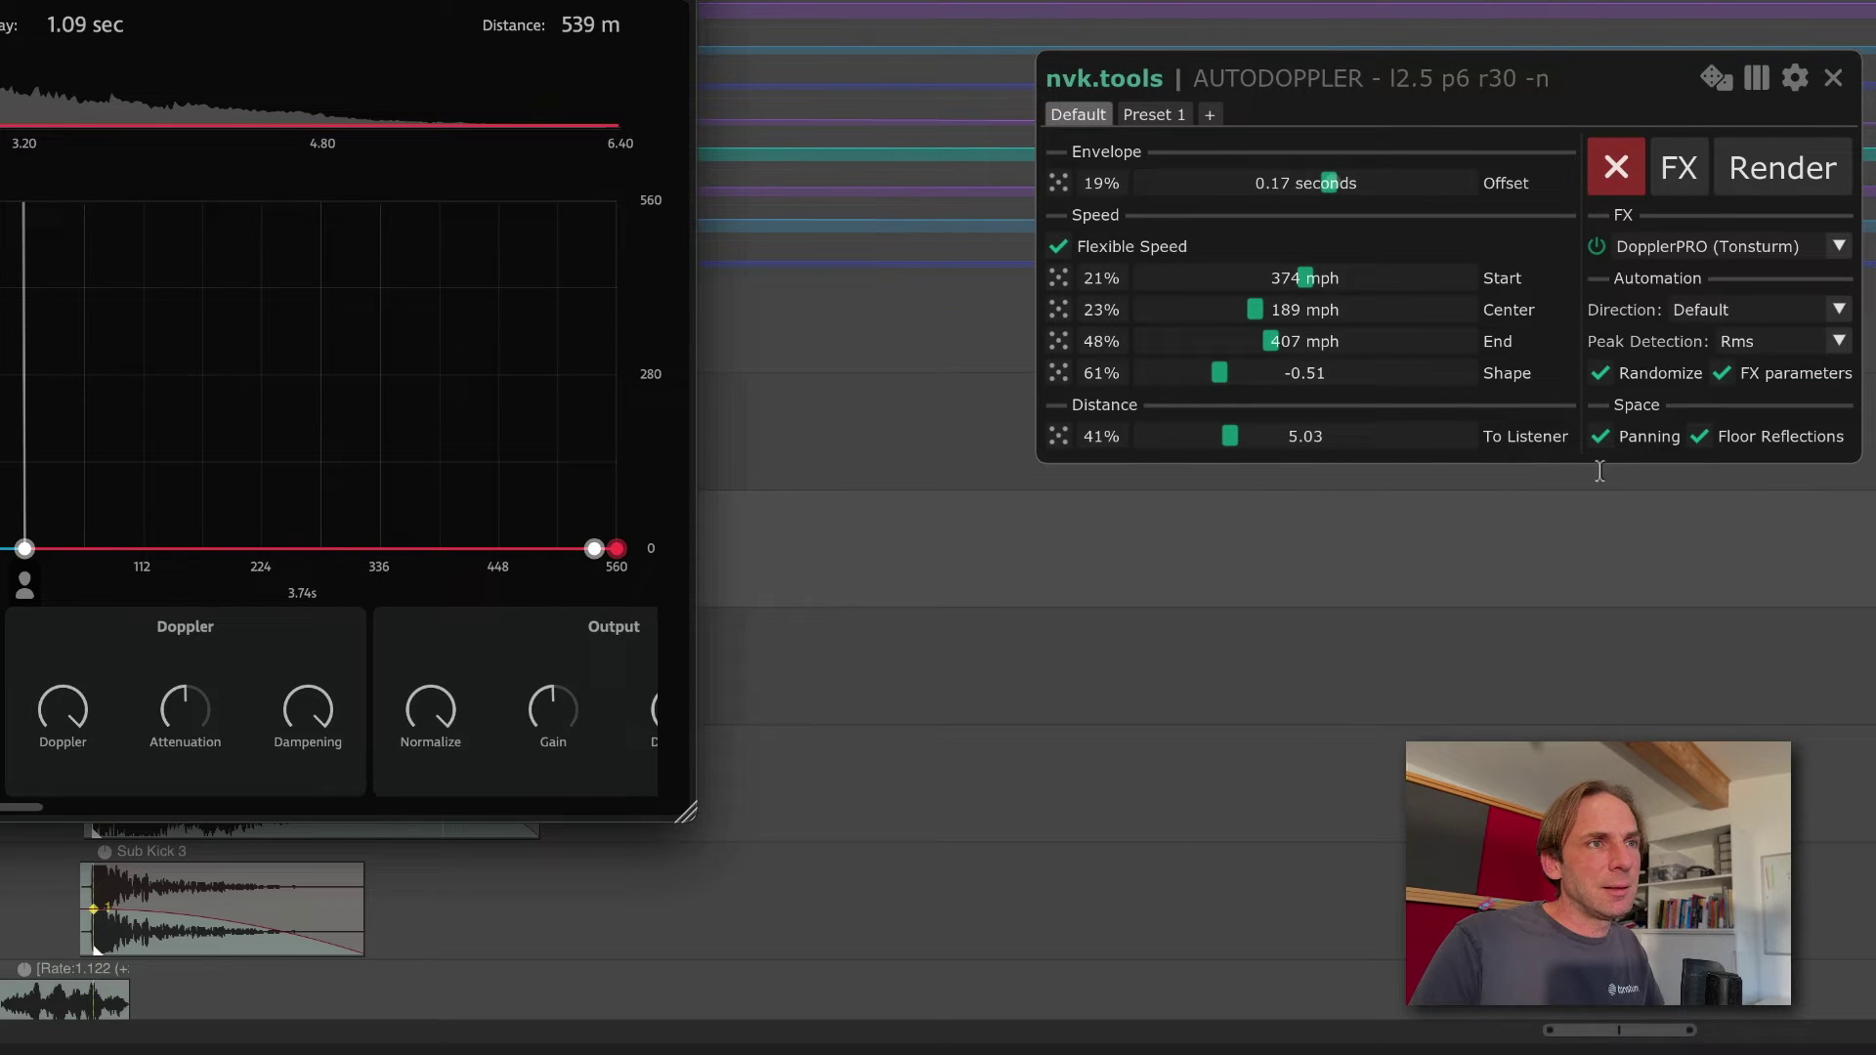
pyautogui.click(1698, 438)
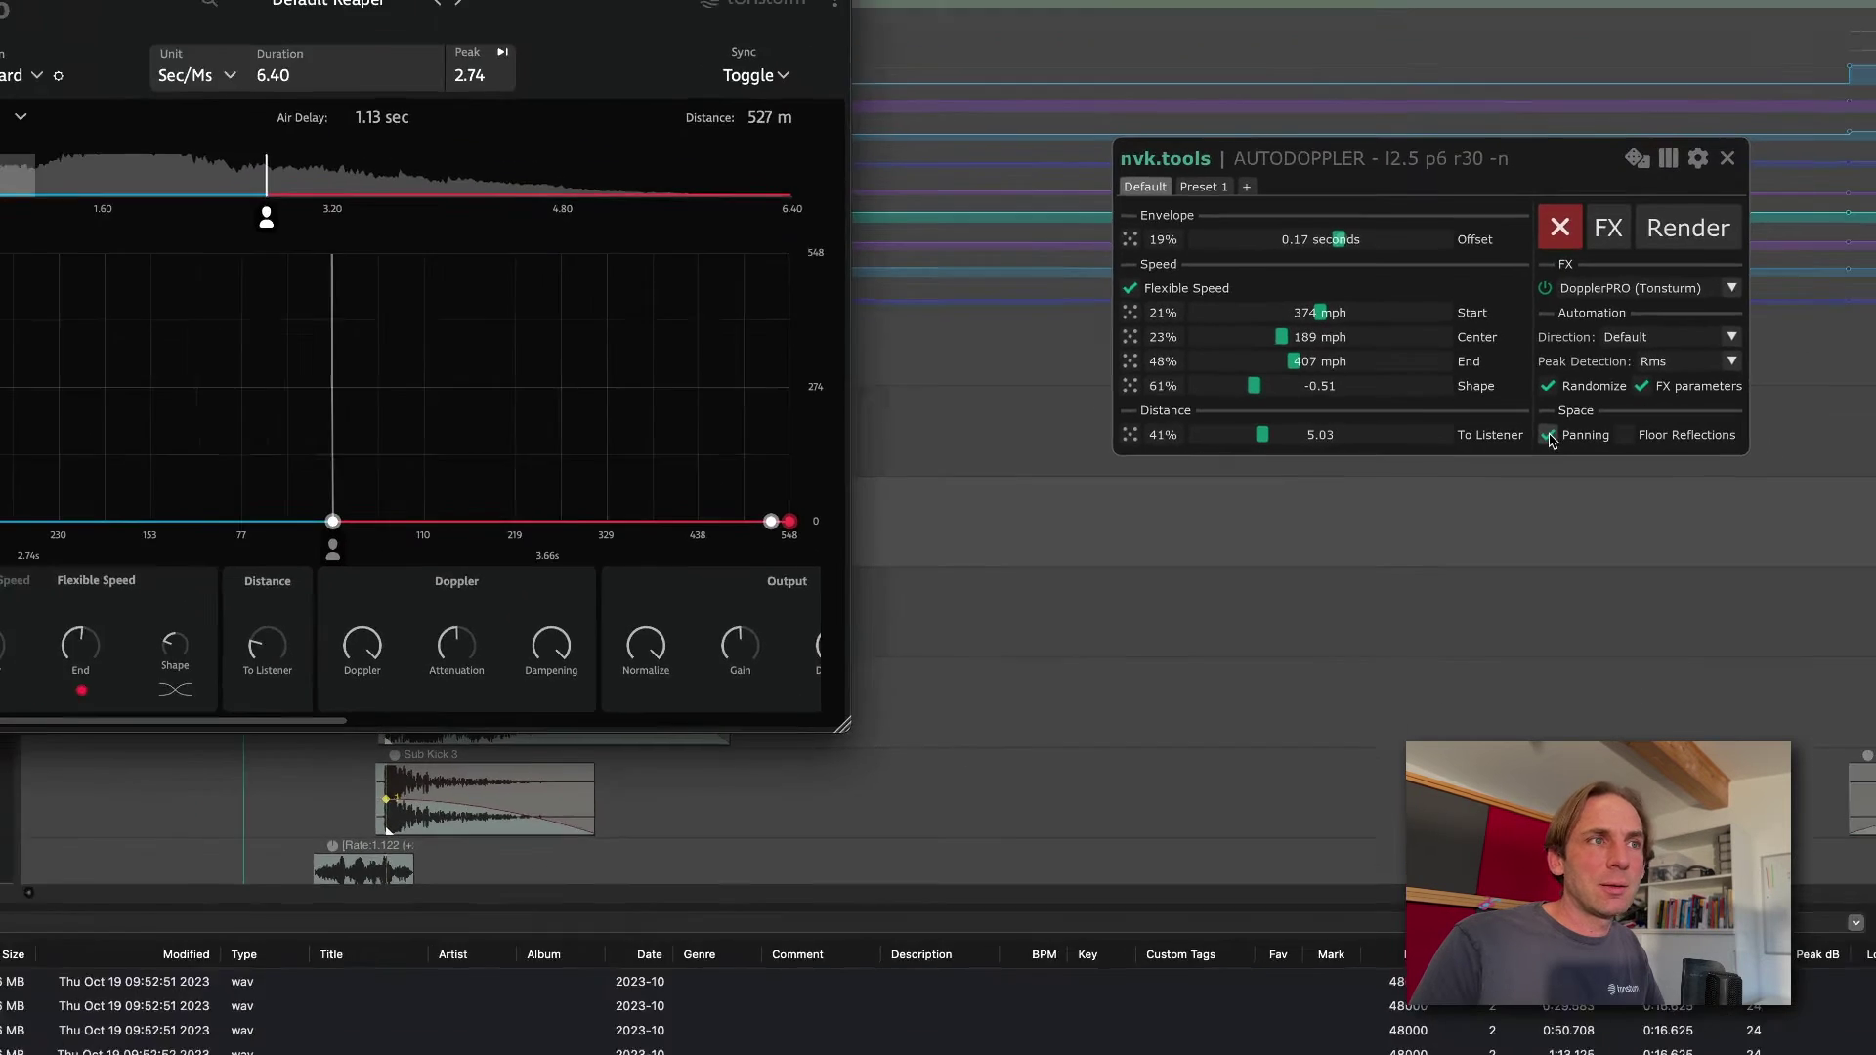
pyautogui.click(1600, 438)
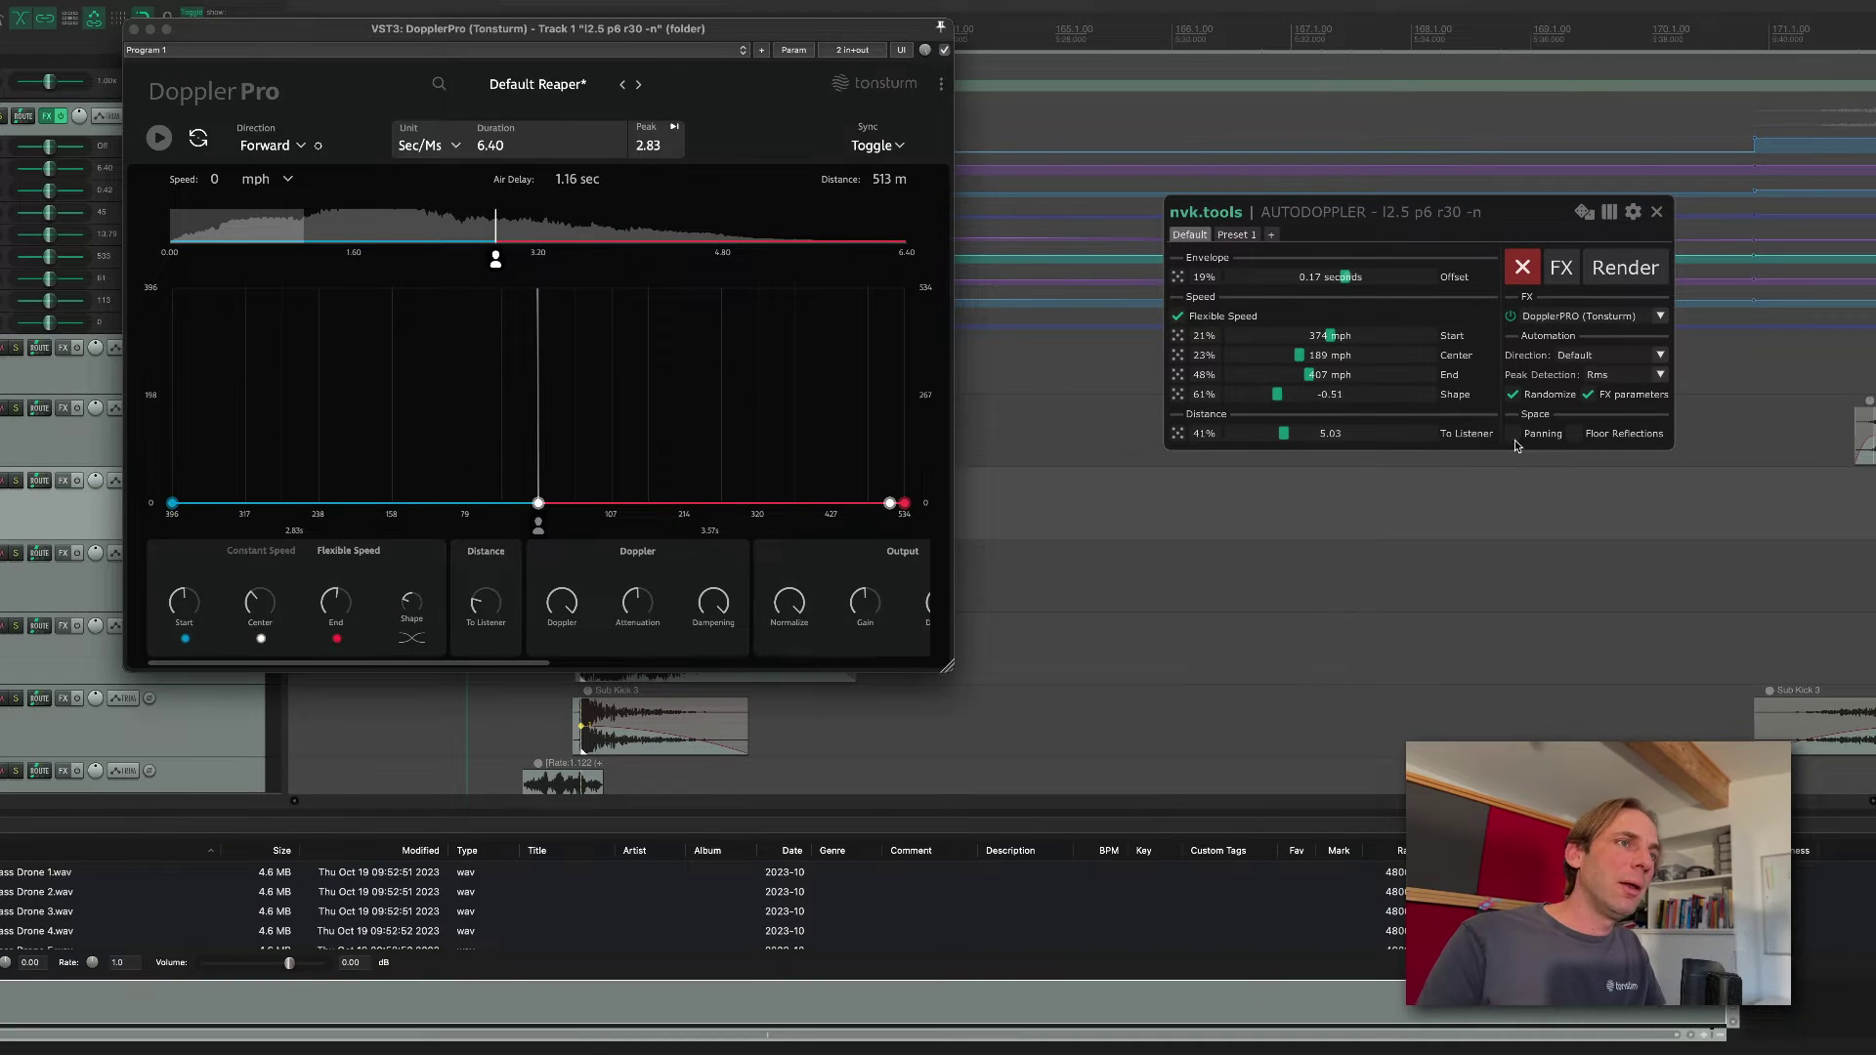
# Reduce the Doppler amount to 36, set center speed to 108 mph, and preview the pass.
pyautogui.moveTo(797, 29); pyautogui.dragTo(1453, 90)
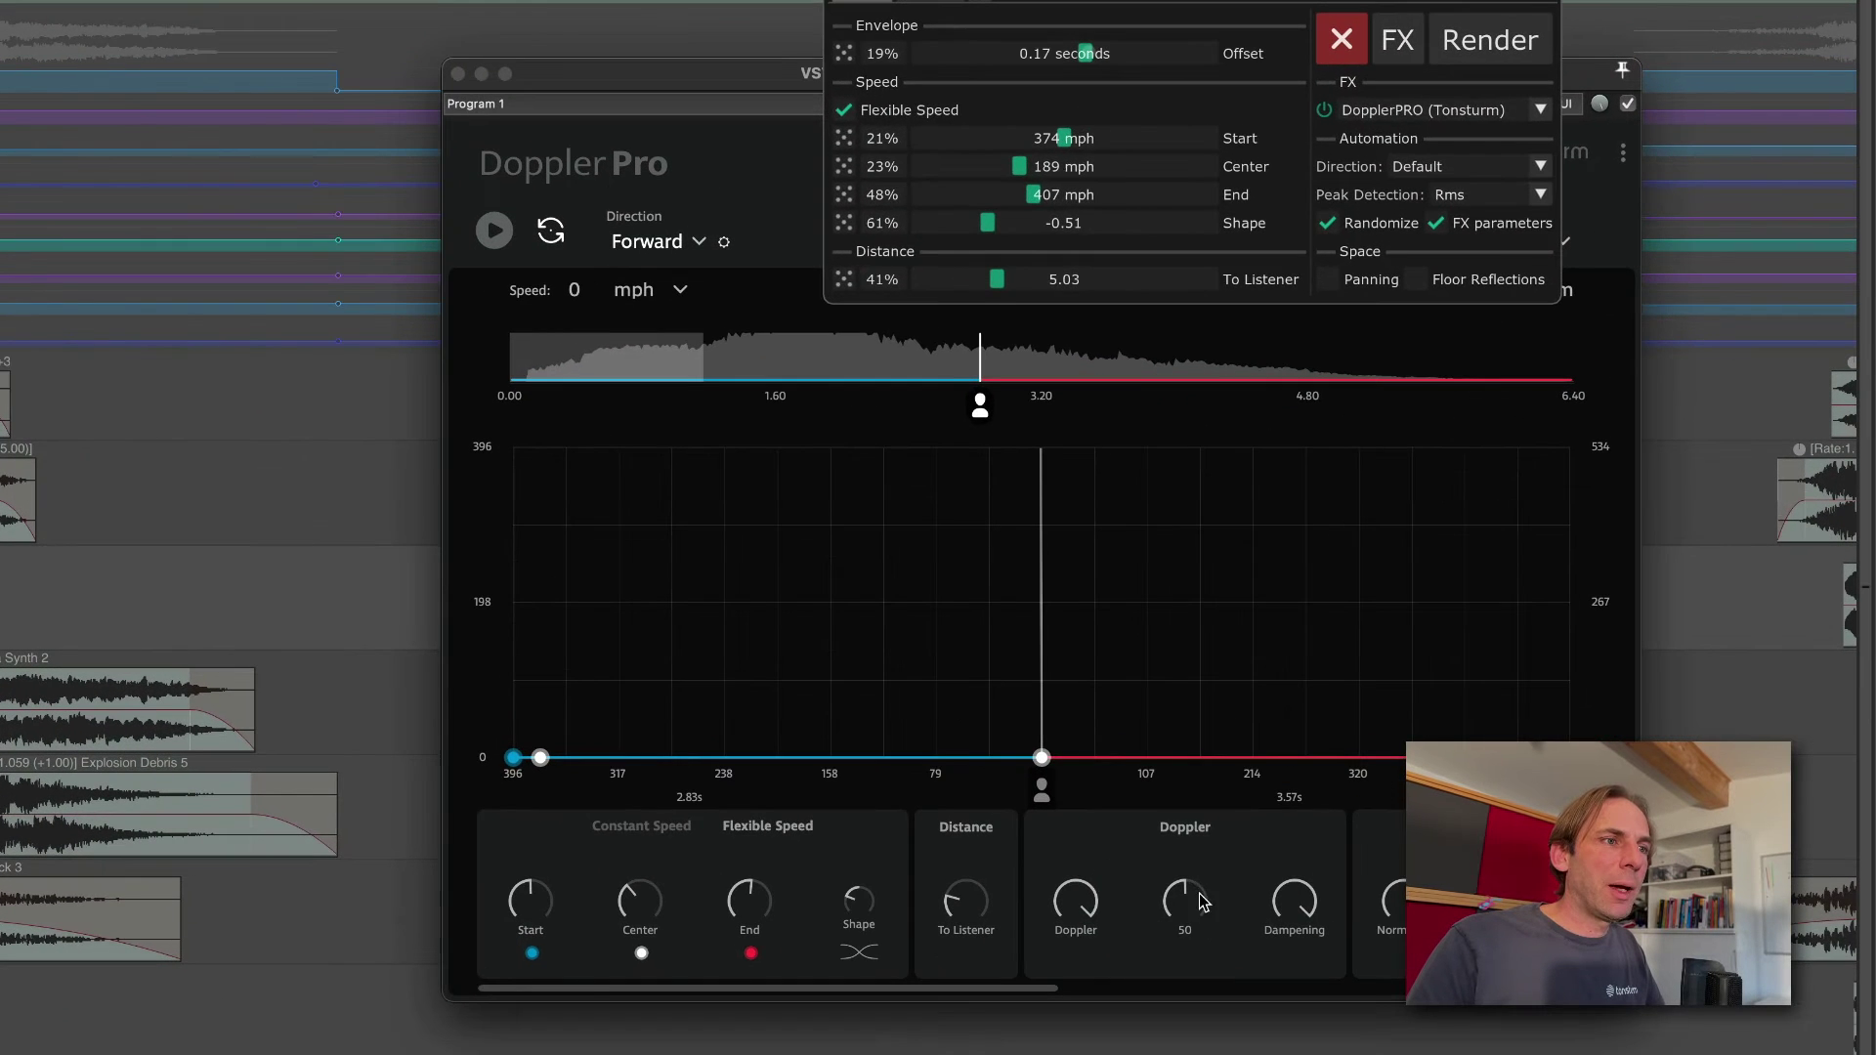
pyautogui.moveTo(1203, 899); pyautogui.dragTo(1202, 918)
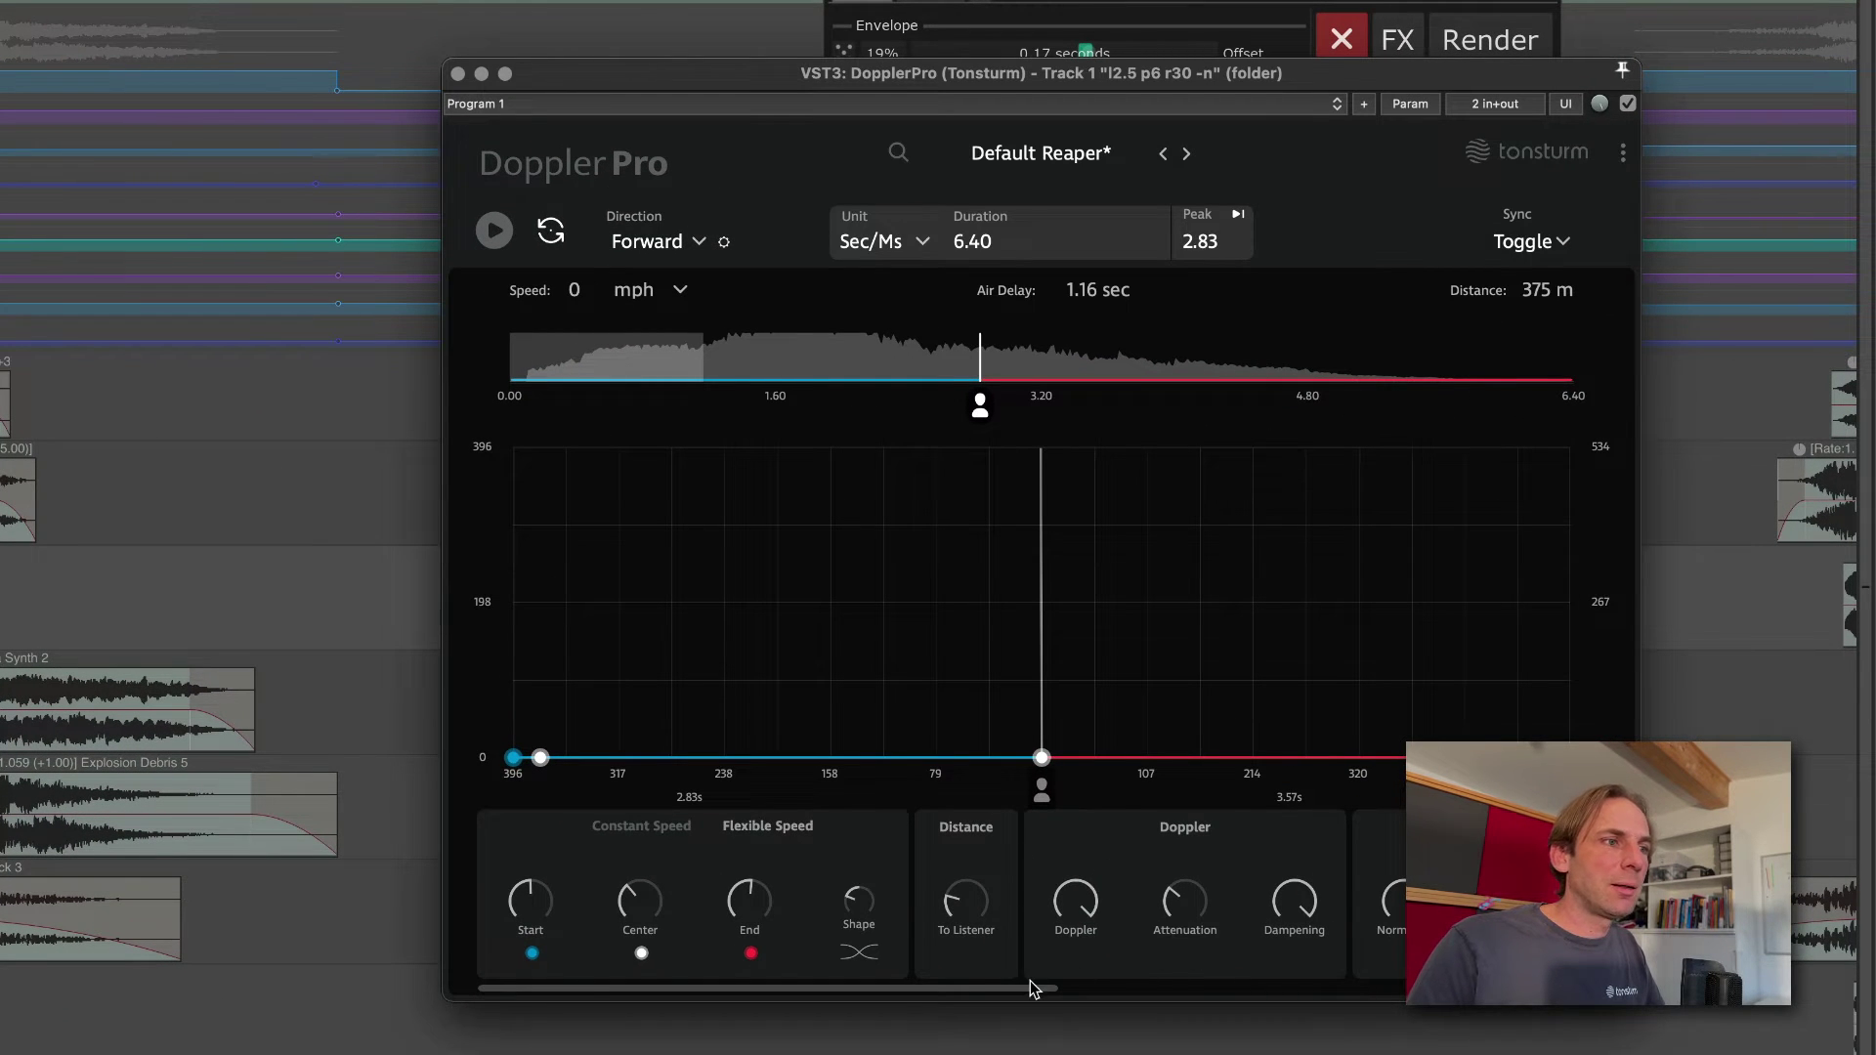
pyautogui.moveTo(1037, 166); pyautogui.dragTo(1007, 173)
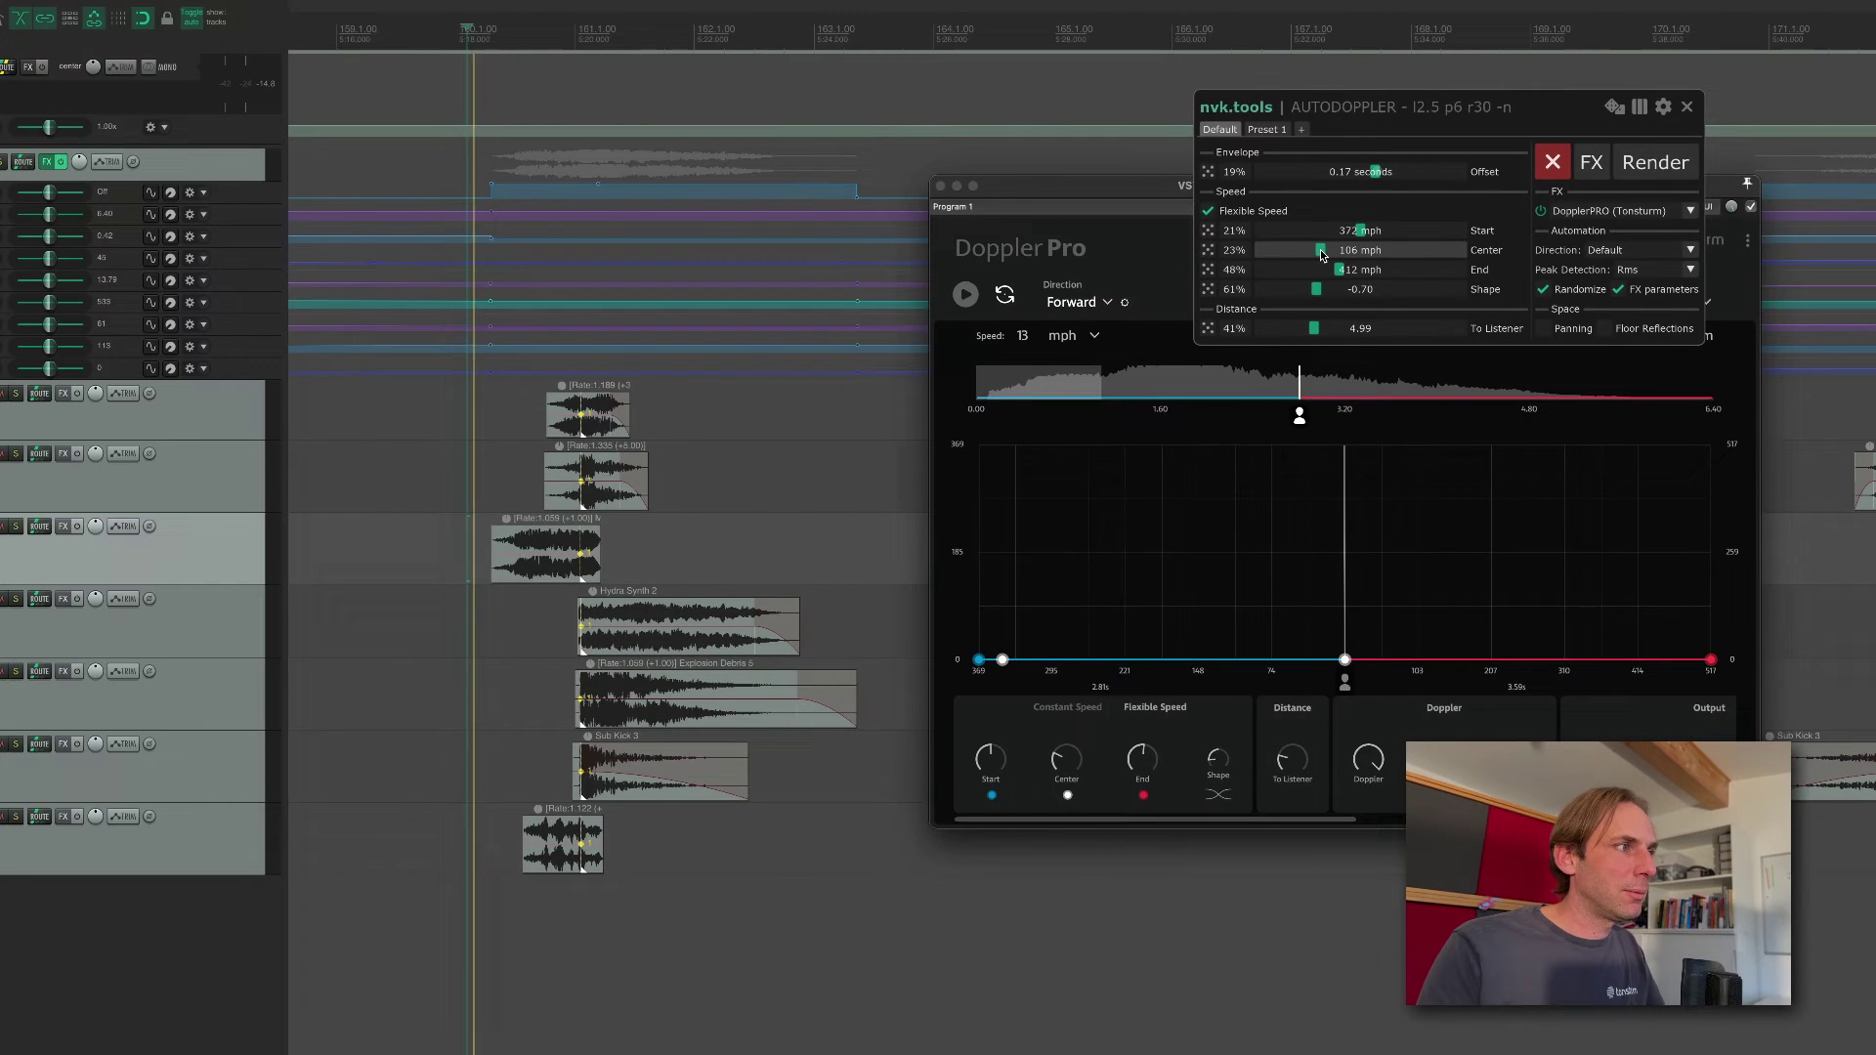
pyautogui.press('space')
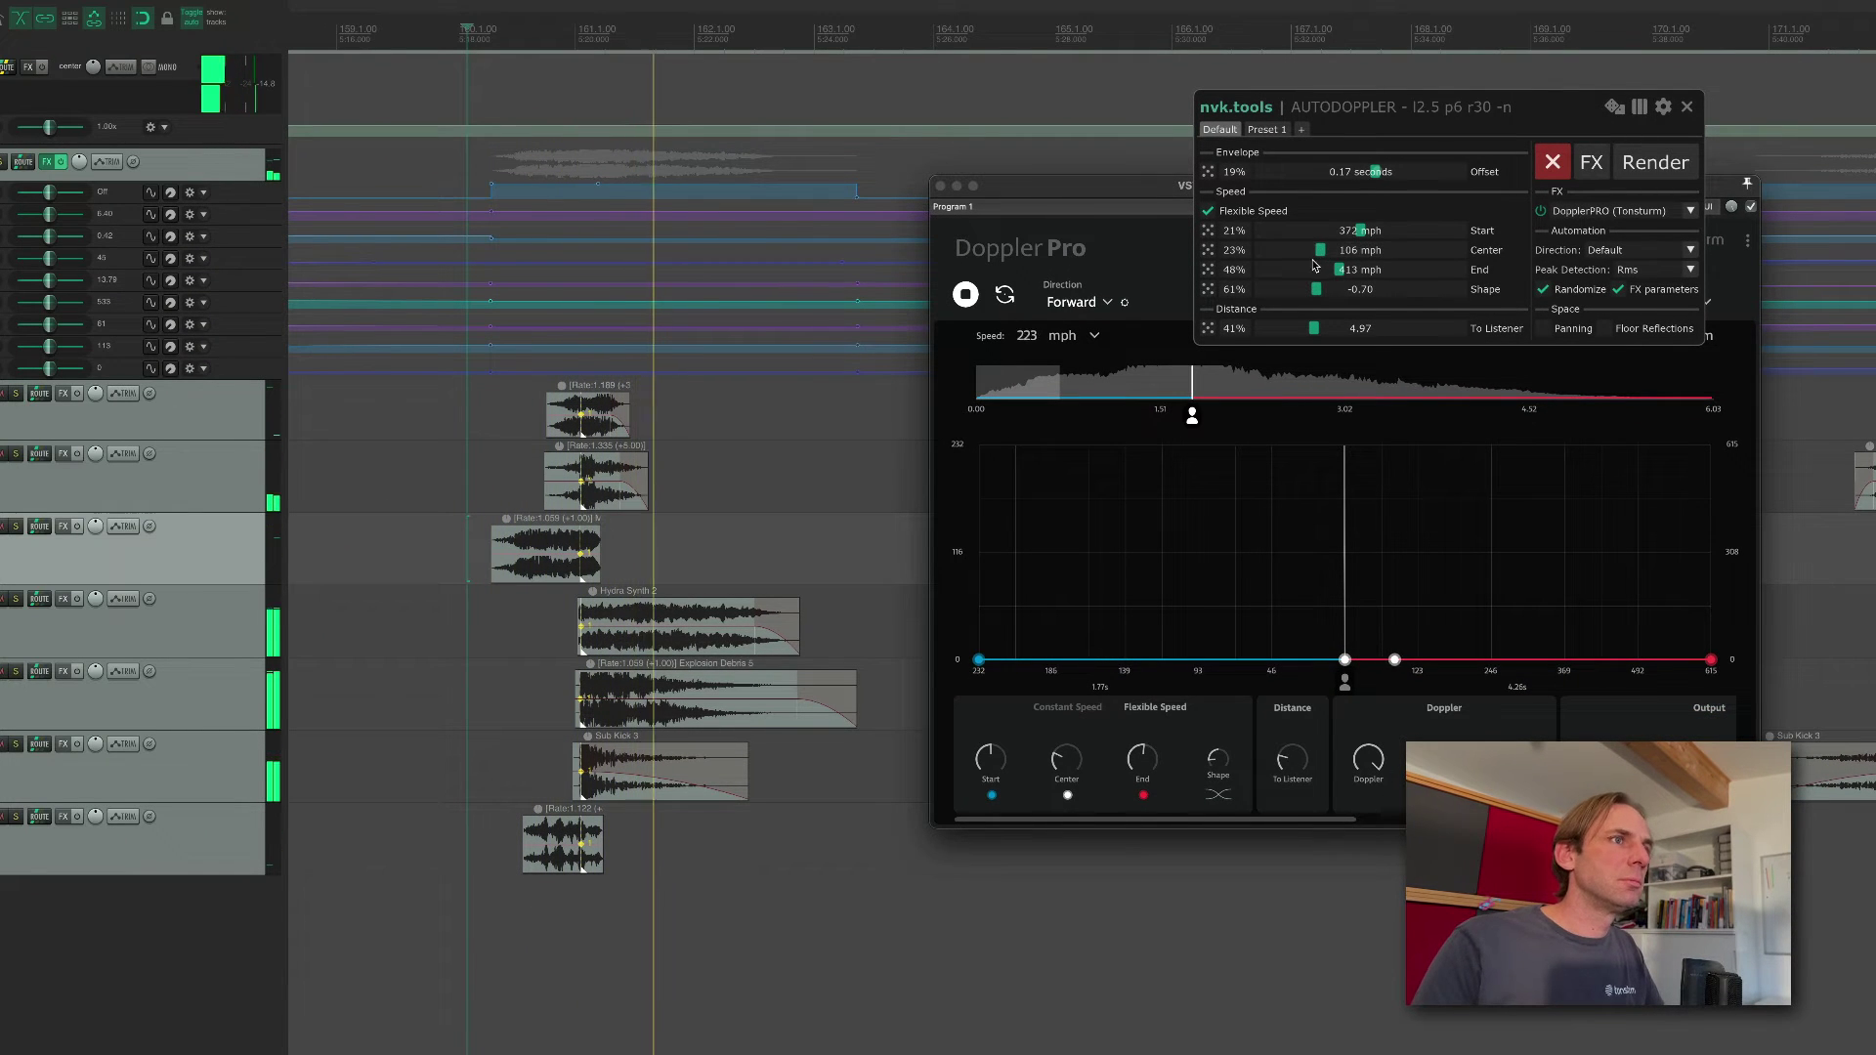
pyautogui.press('space')
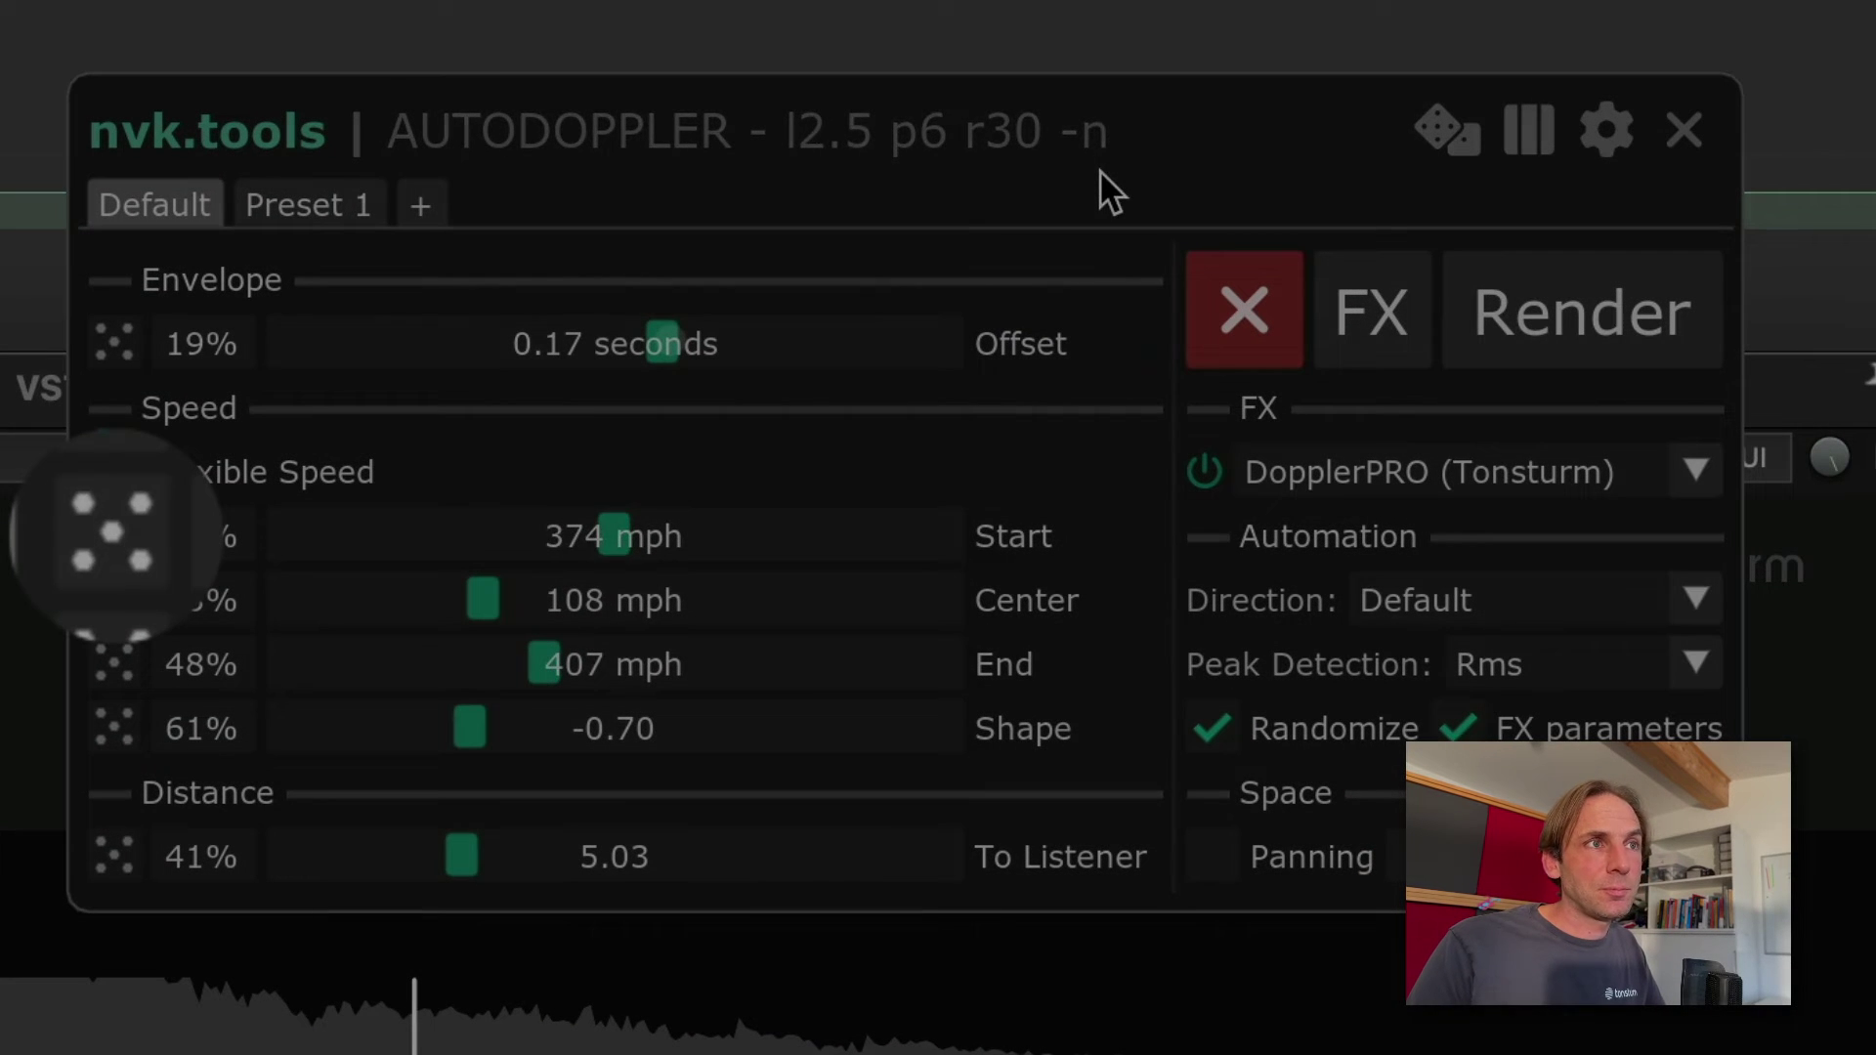
# Re-roll the start speed several times and increase its randomize variation amount.
pyautogui.click(1208, 230)
pyautogui.click(112, 539)
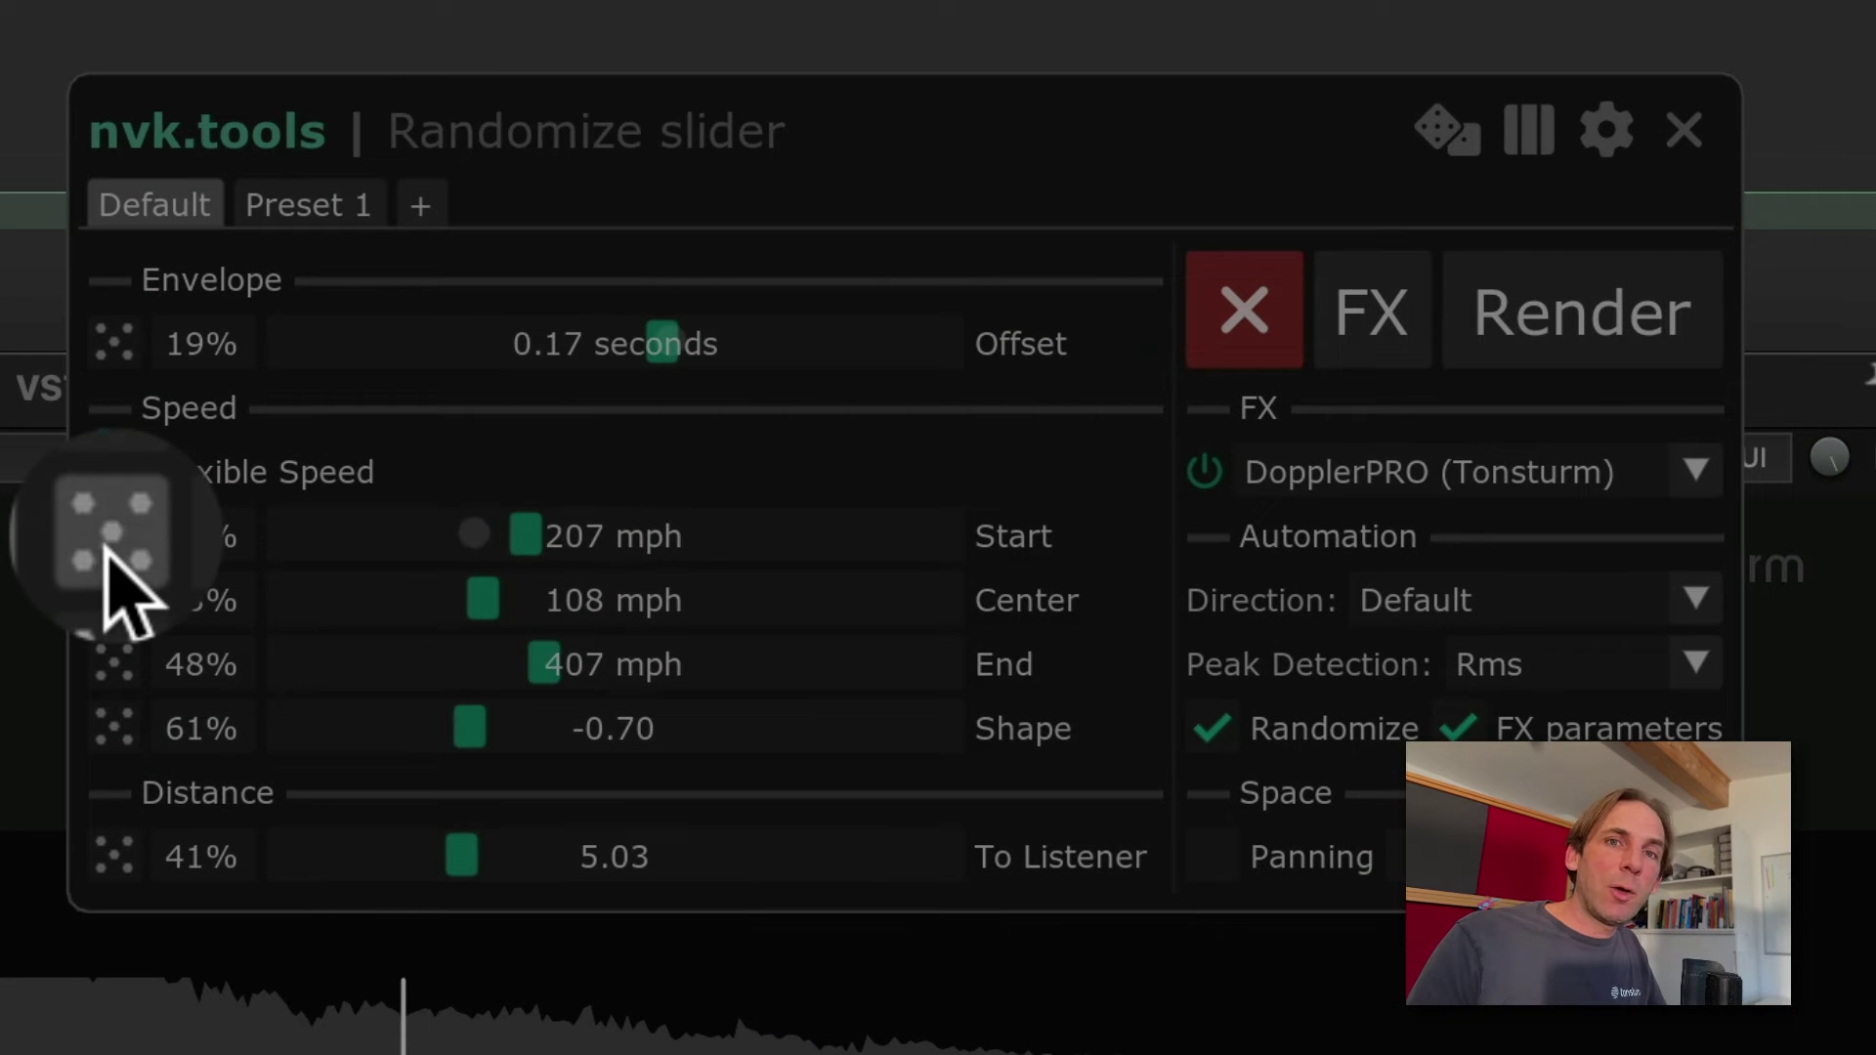
pyautogui.click(112, 539)
pyautogui.click(111, 540)
pyautogui.click(111, 539)
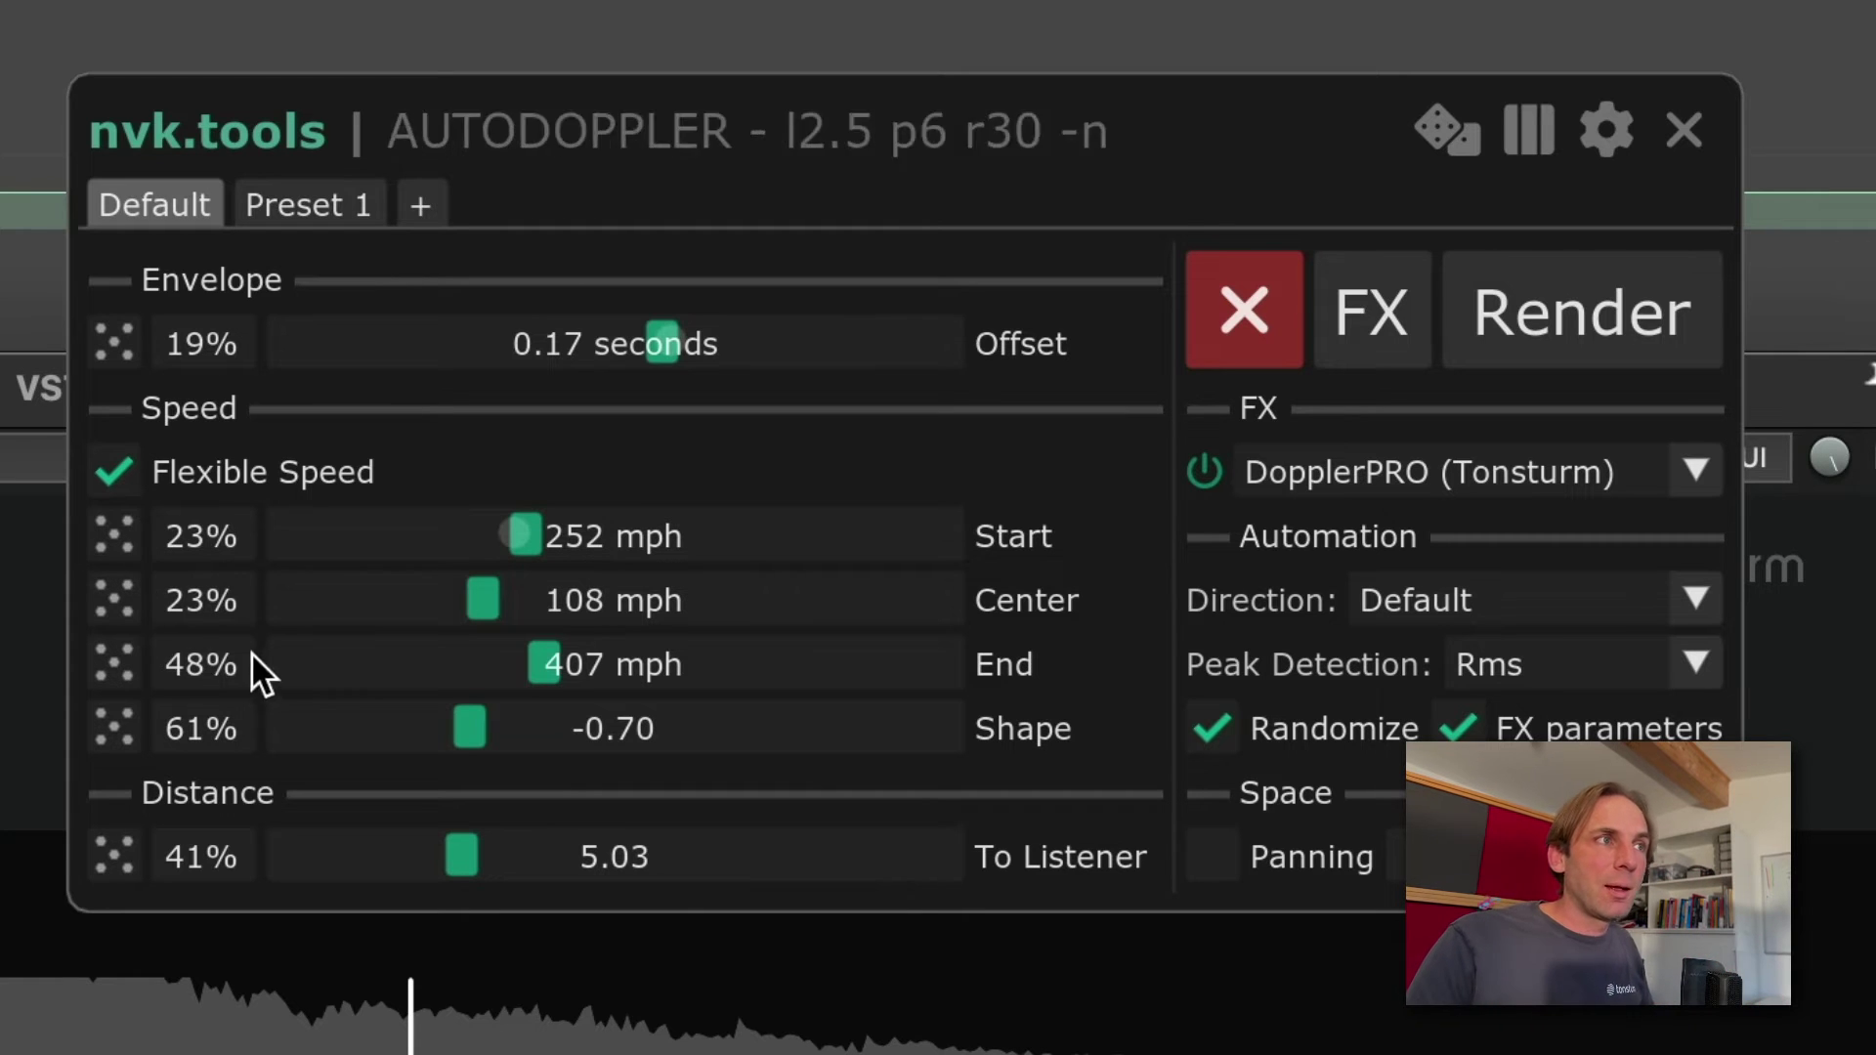
pyautogui.moveTo(196, 530); pyautogui.dragTo(201, 662)
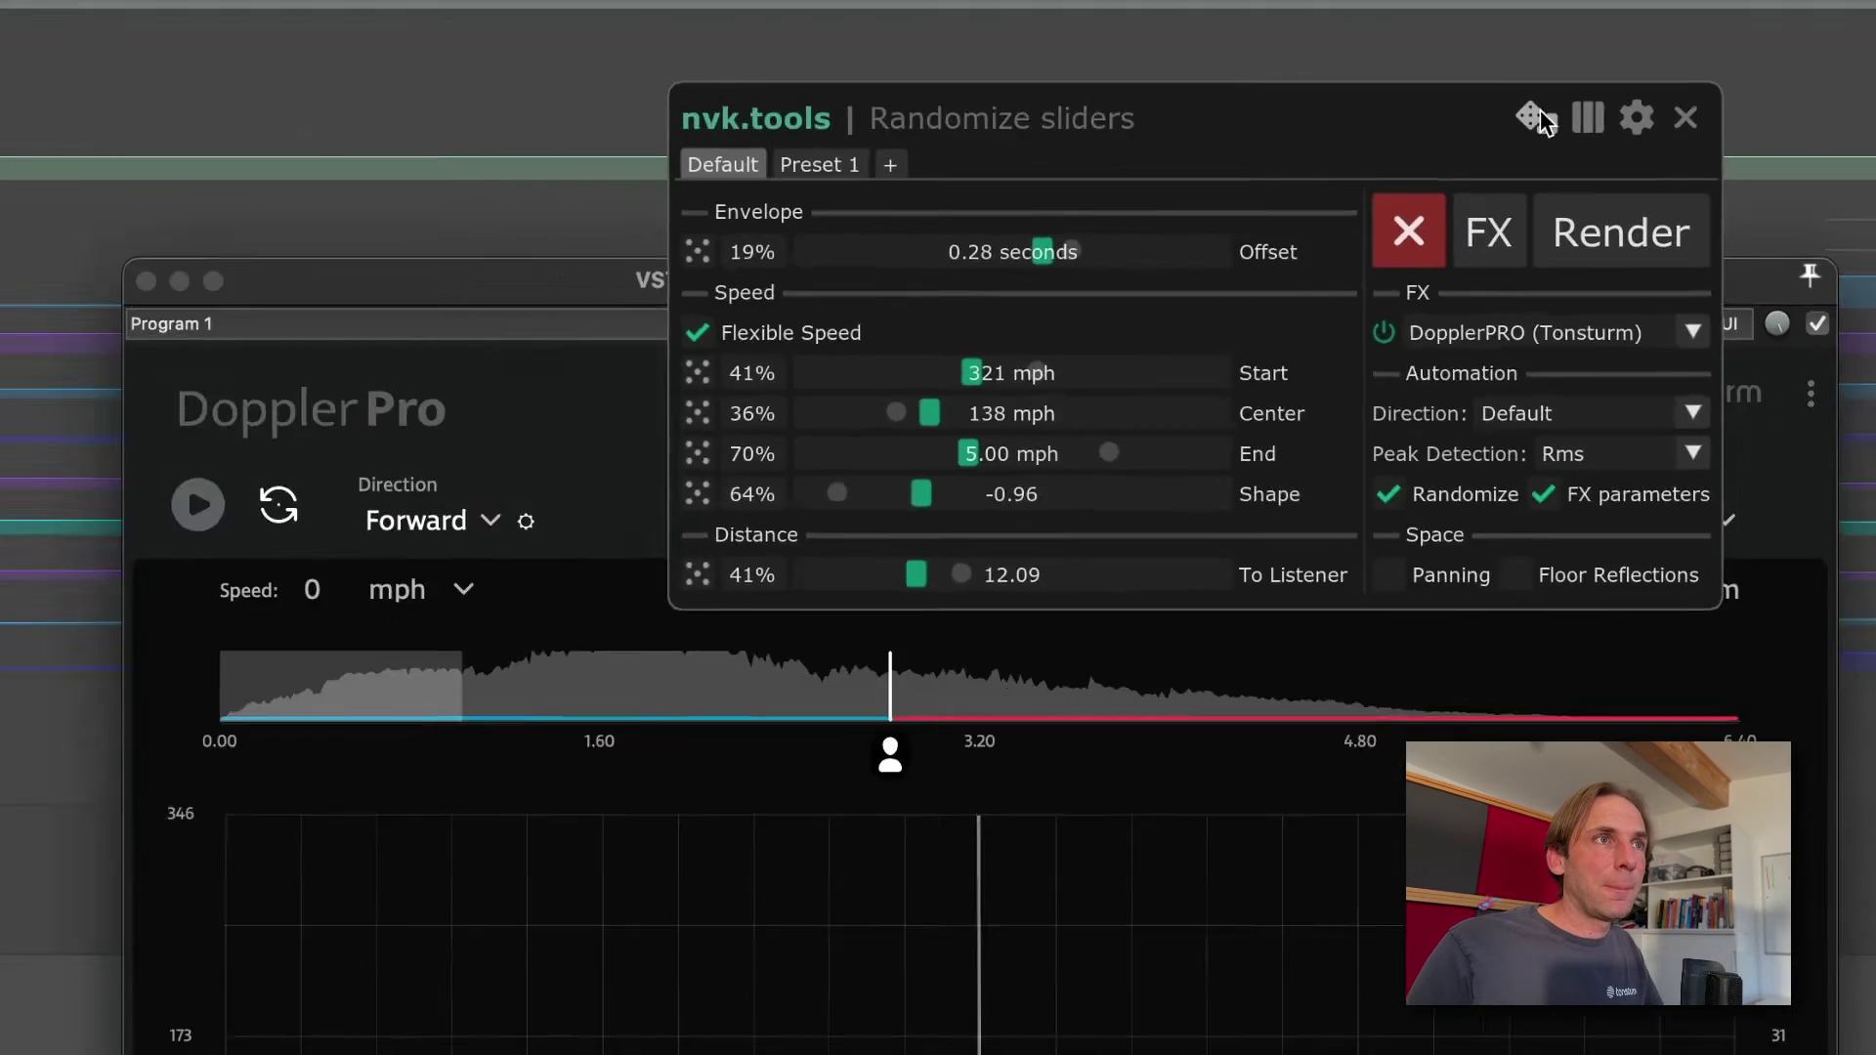
# Randomize all AutoDoppler sliders three times, ending with a 386 mph start speed.
pyautogui.click(1446, 130)
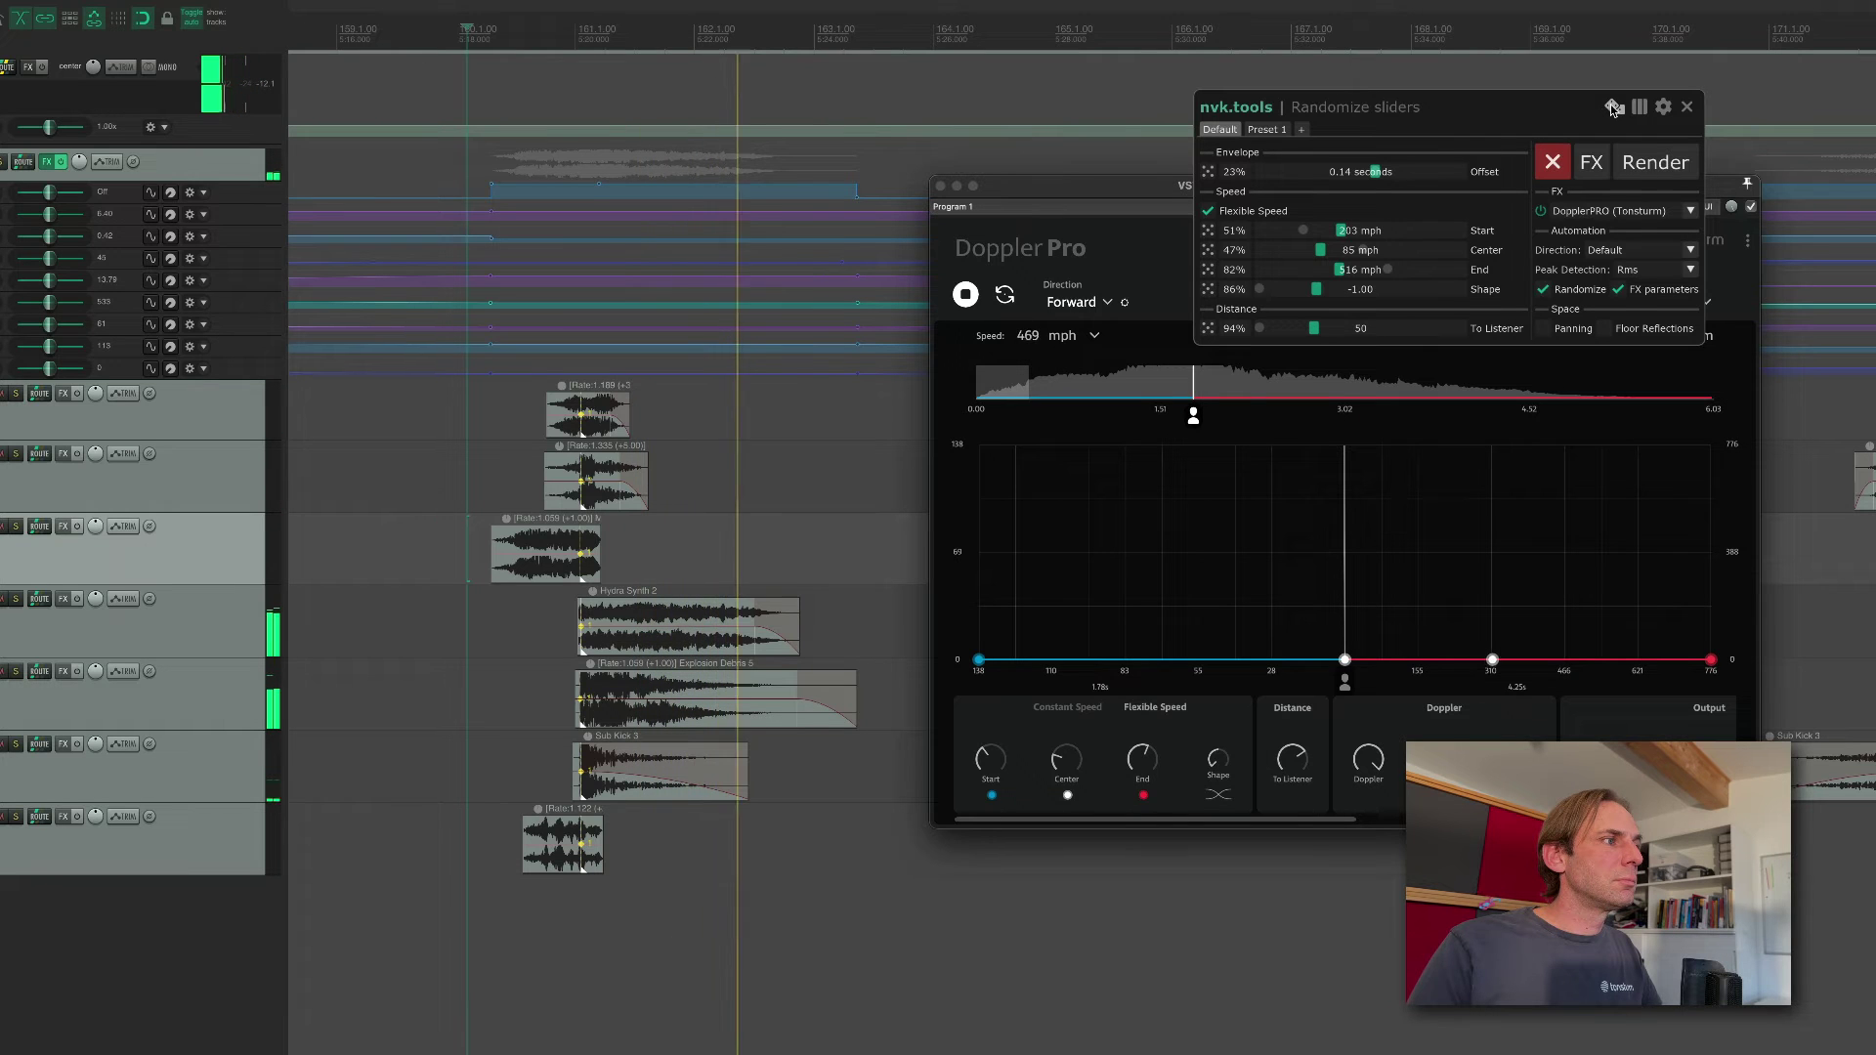
pyautogui.click(1613, 106)
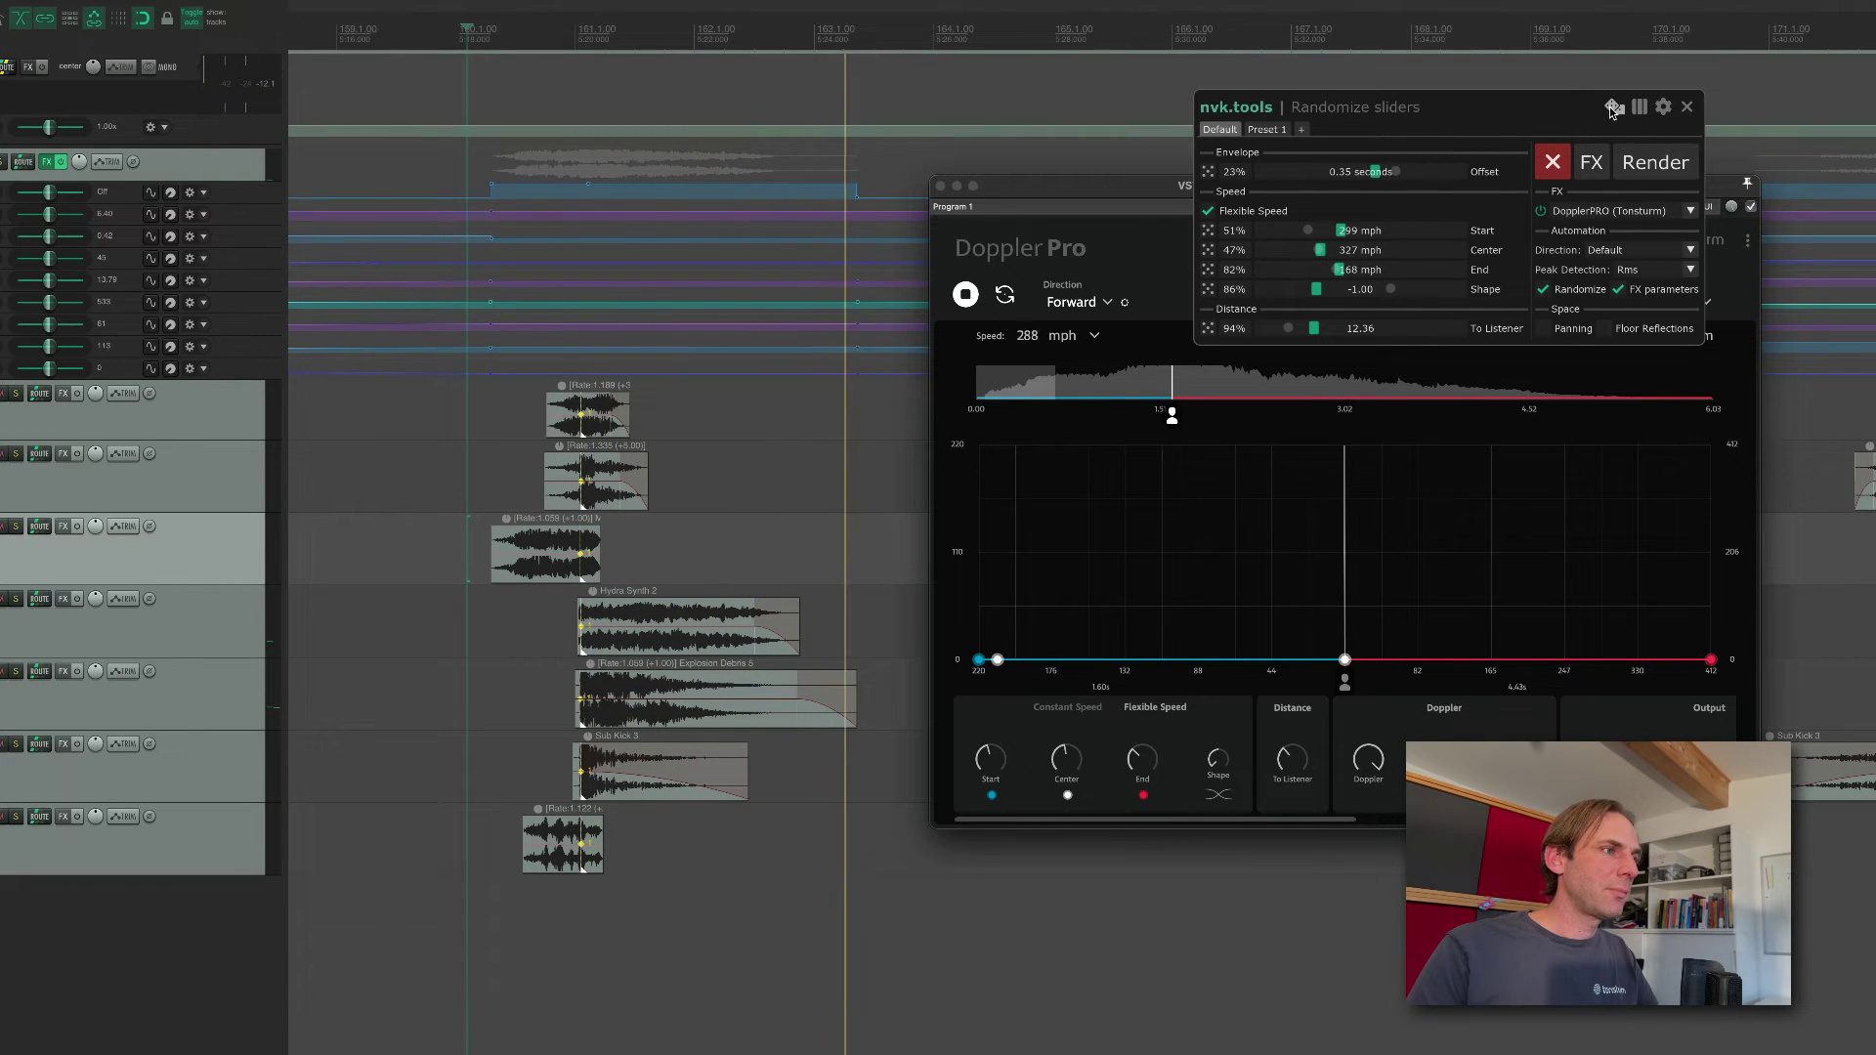
pyautogui.click(1614, 108)
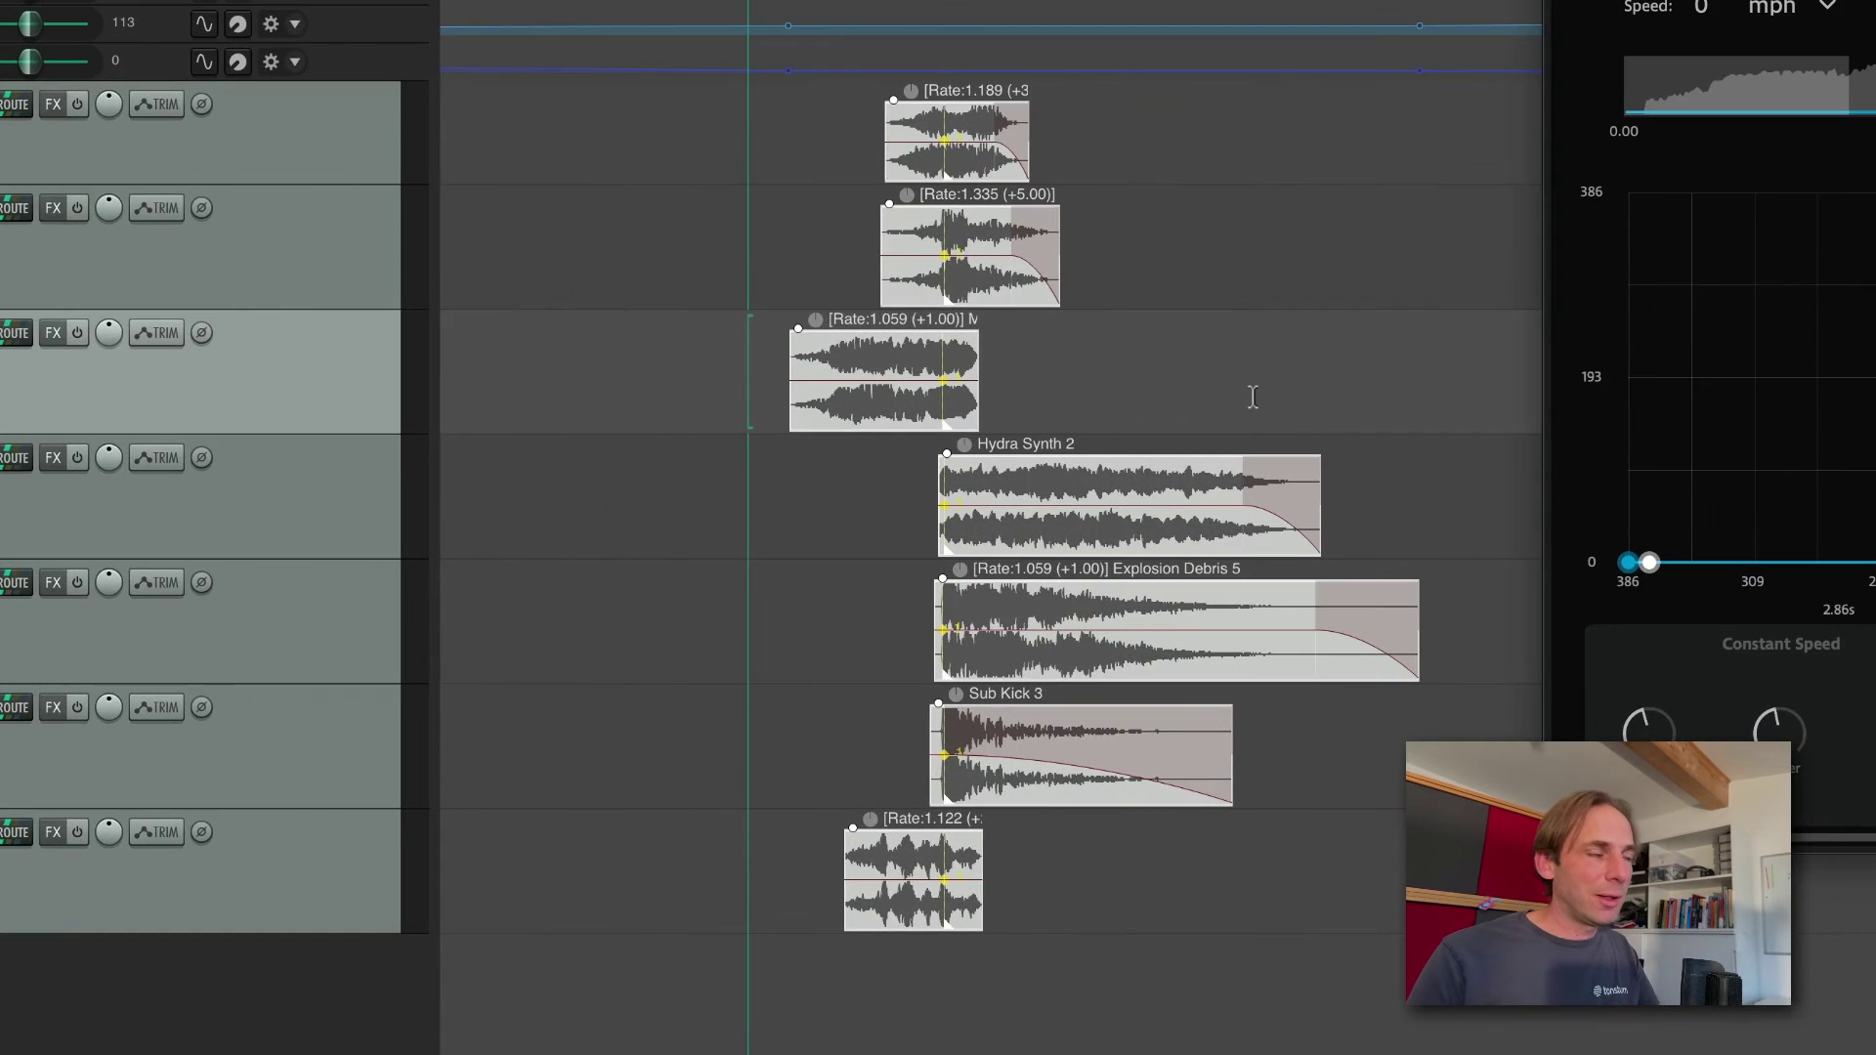
# Regenerate the whoosh layers twice and re-roll all AutoDoppler settings four times.
pyautogui.press('ctrl+super+r')
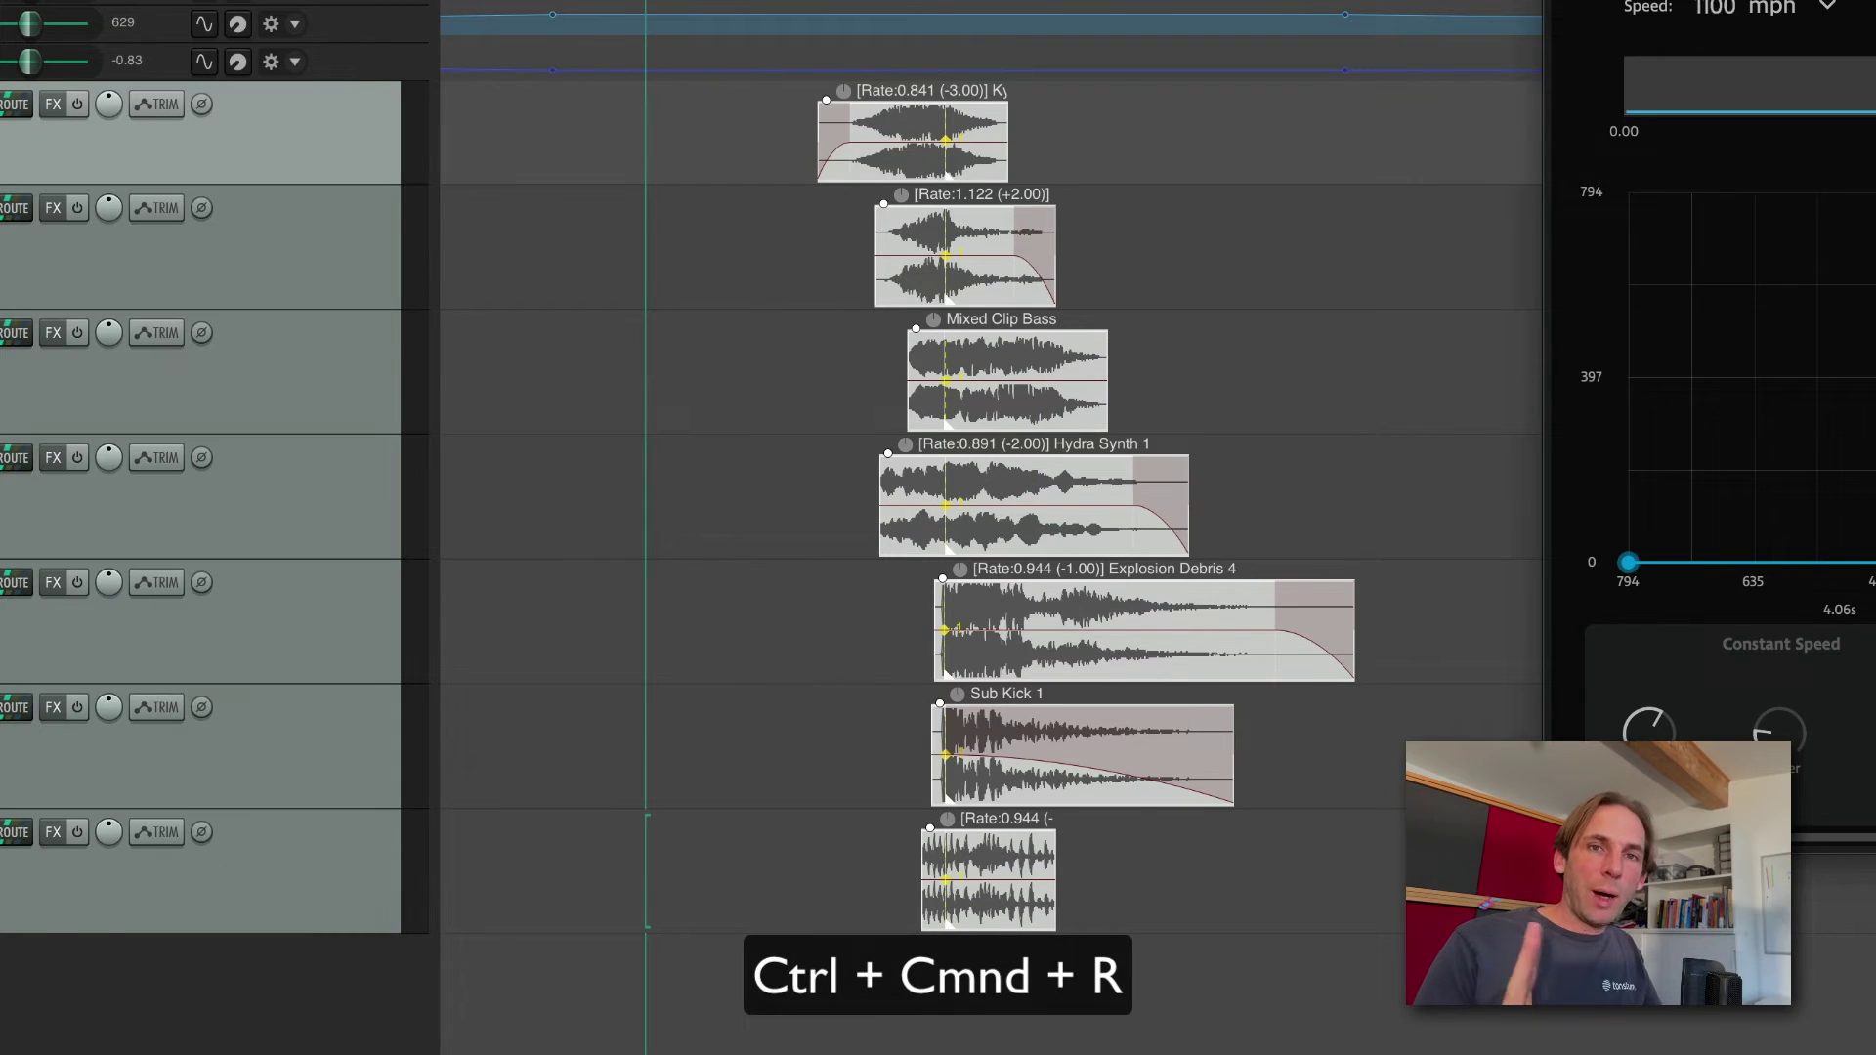
pyautogui.press('ctrl+super+r')
pyautogui.press('ctrl+super+r')
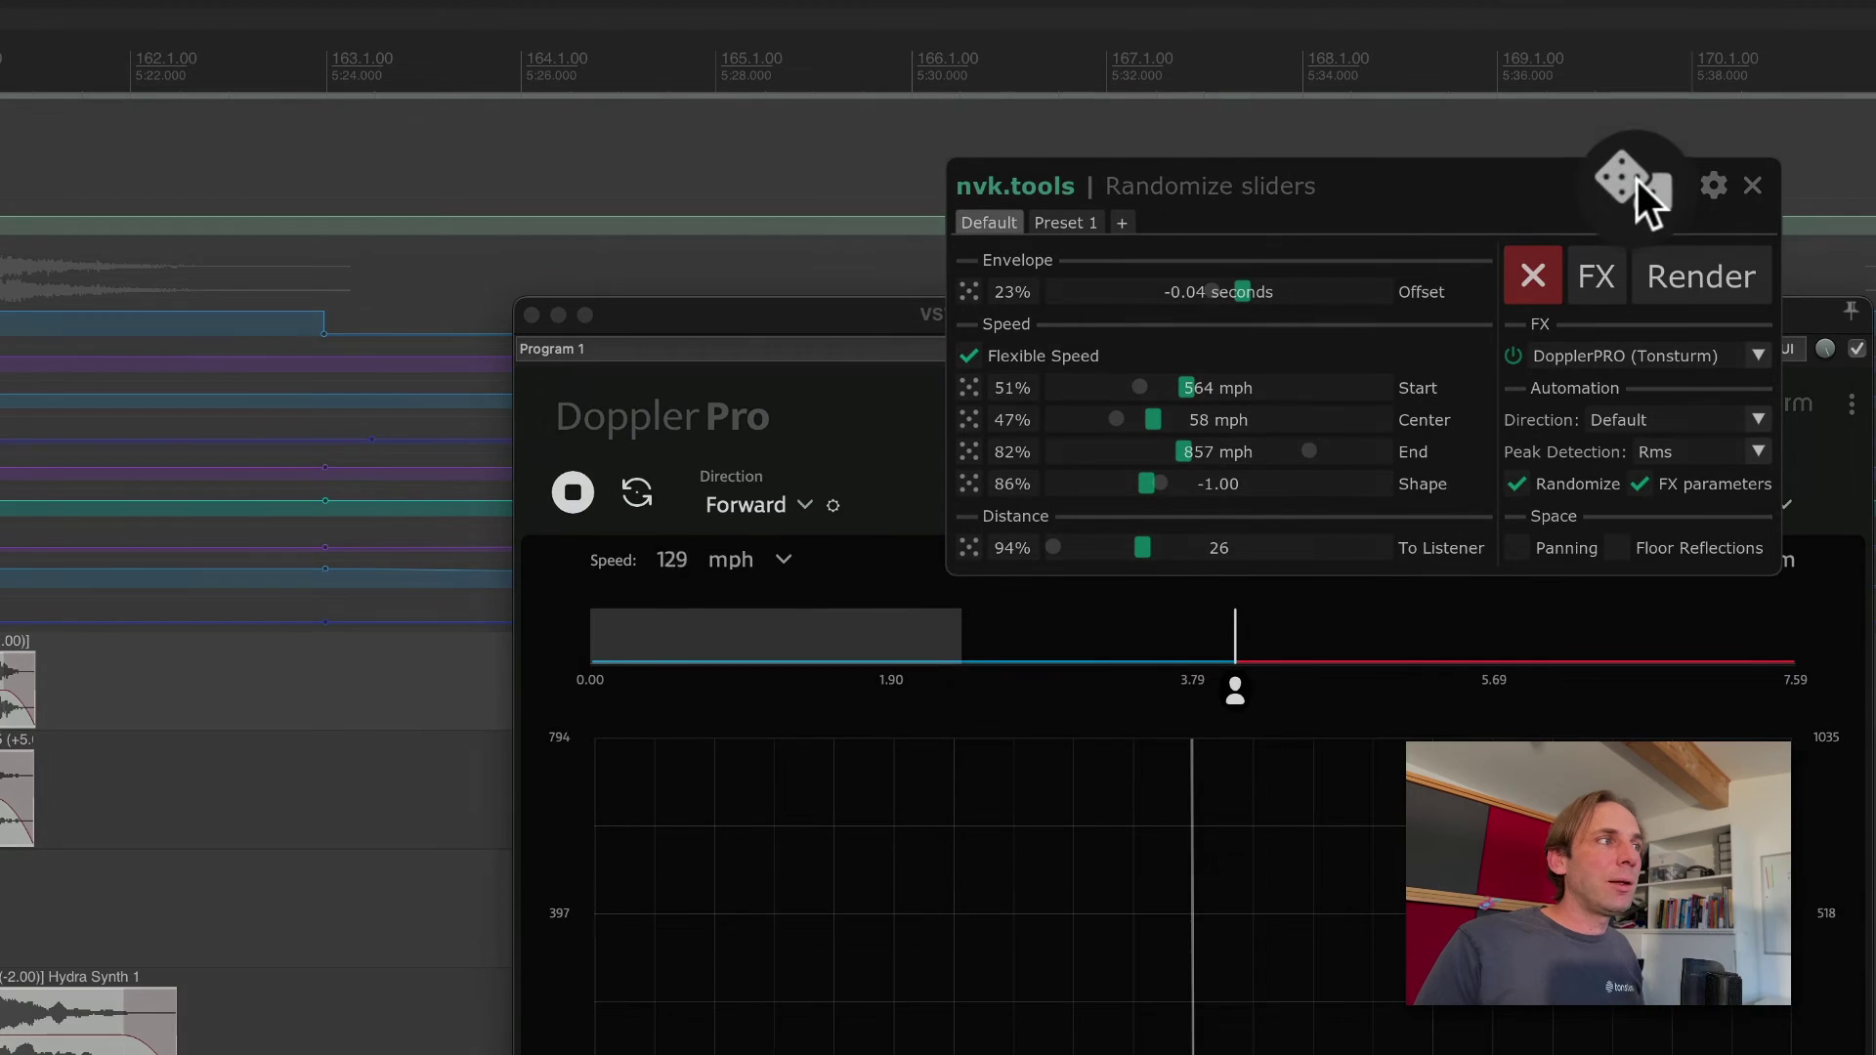
pyautogui.click(1615, 106)
pyautogui.click(1634, 183)
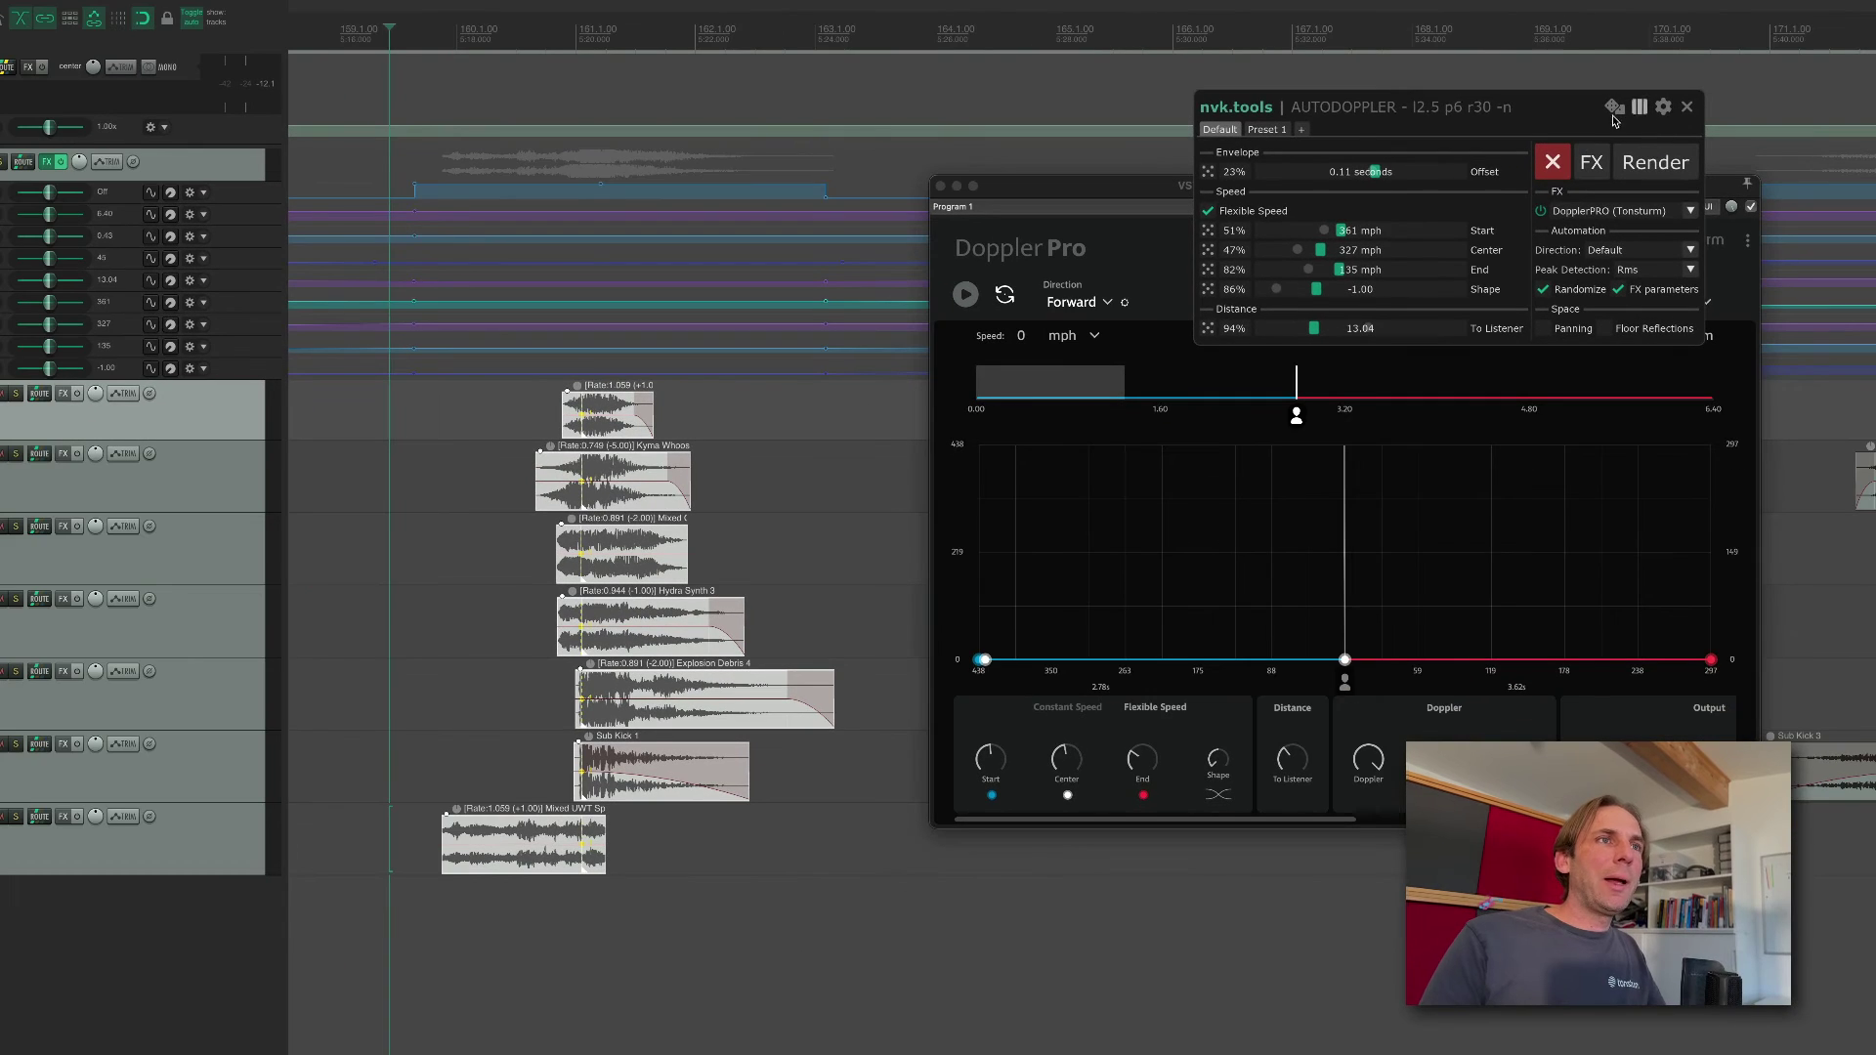
pyautogui.click(1630, 189)
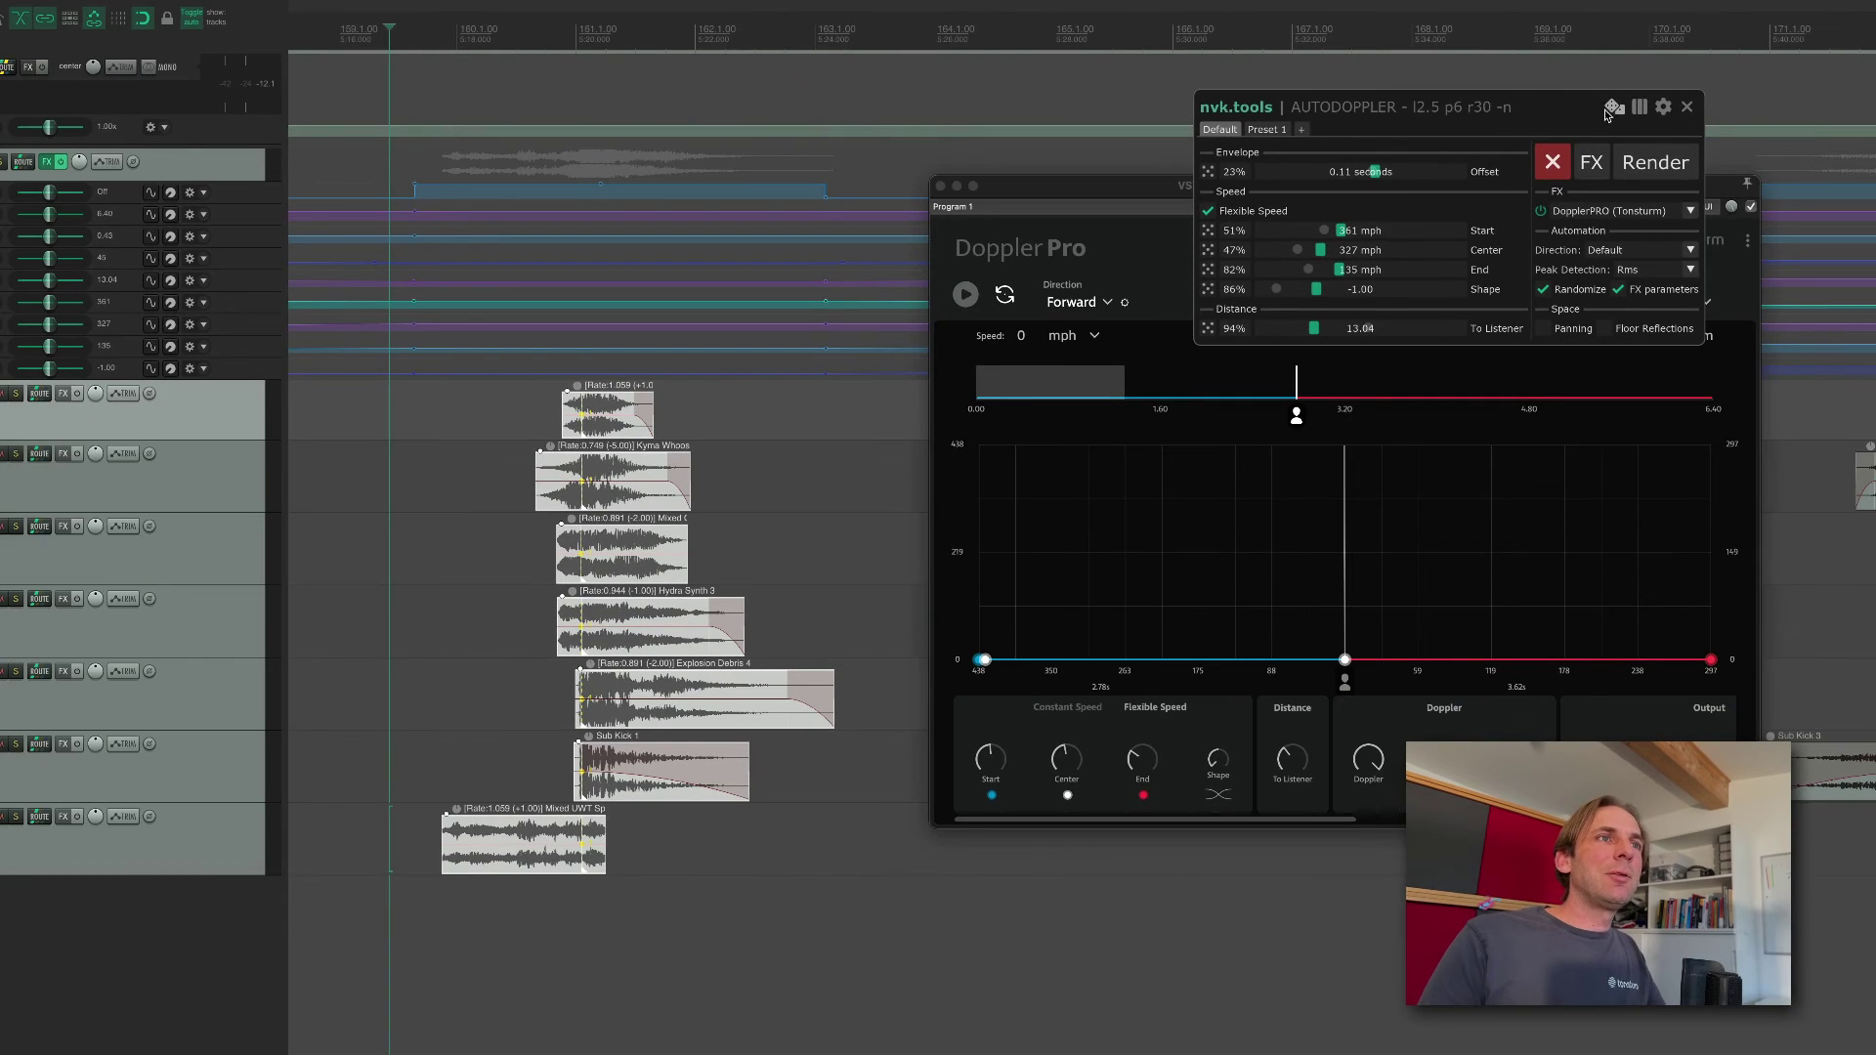
pyautogui.click(1613, 108)
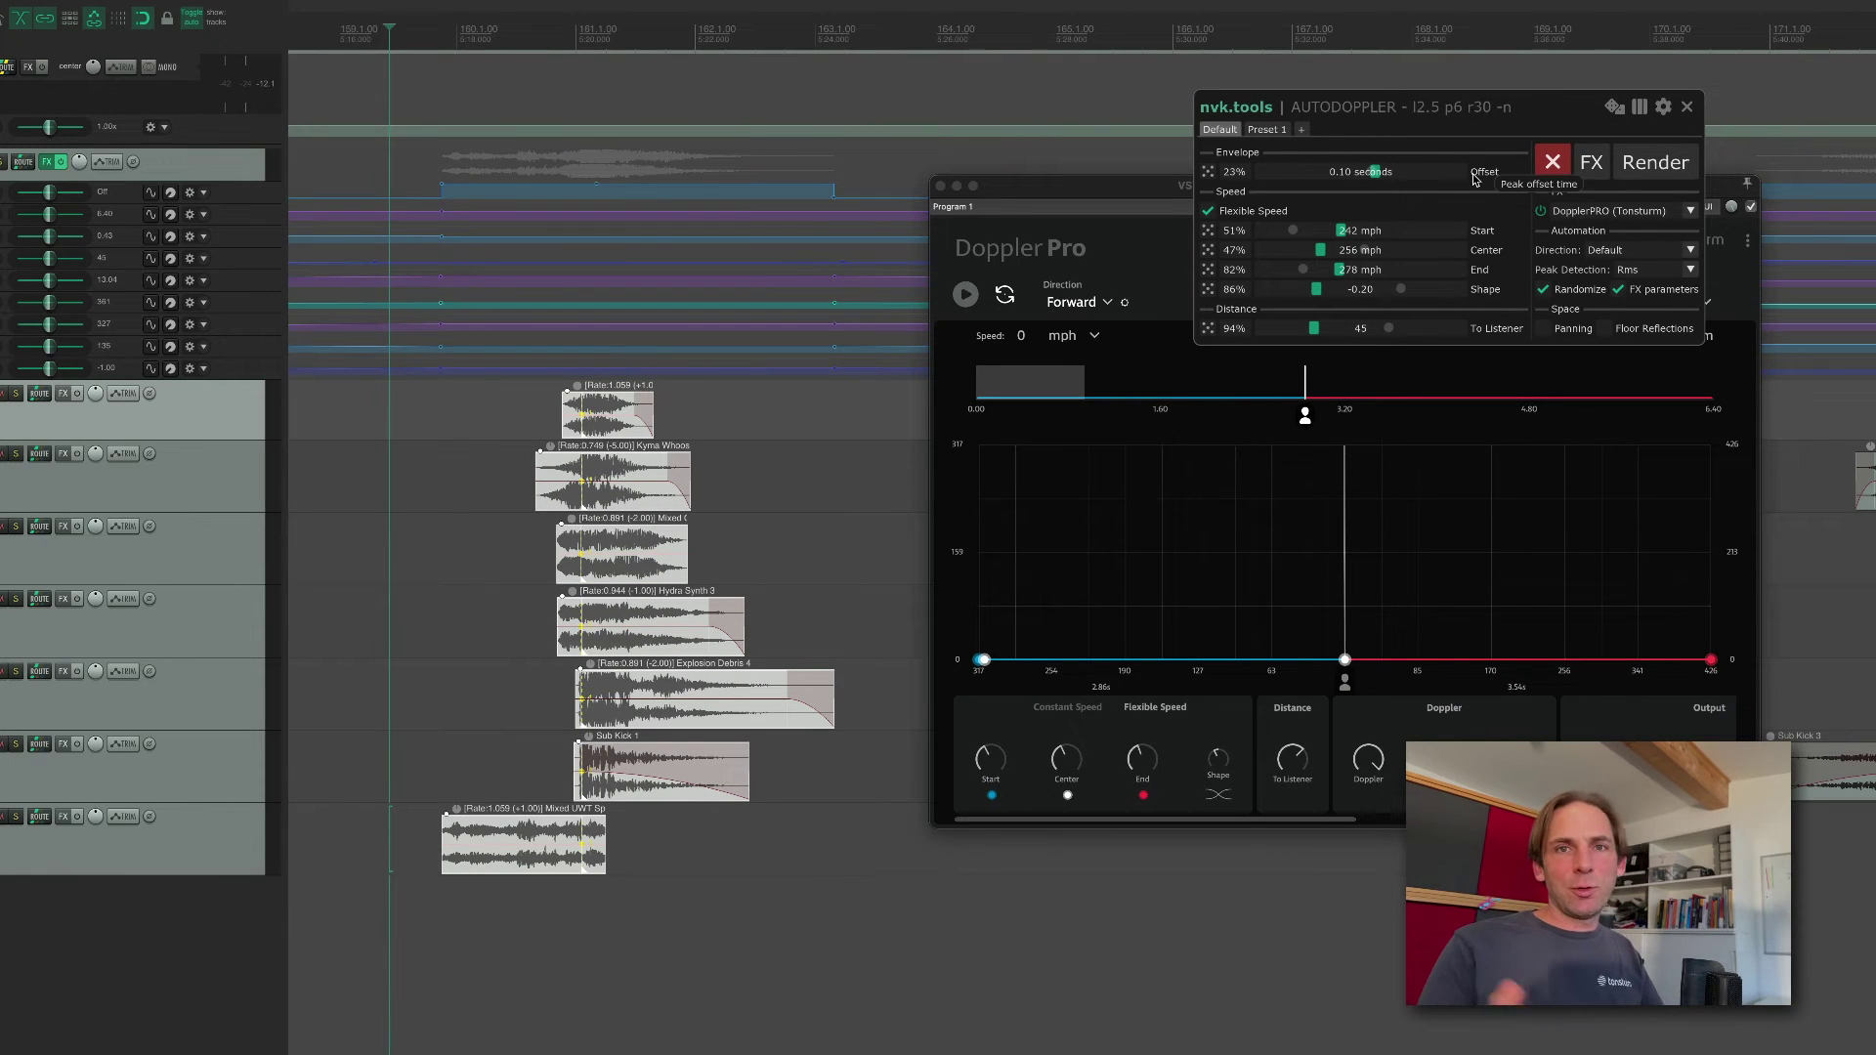
# Play back and regenerate the layers four more times, auditioning each variation.
pyautogui.press('space')
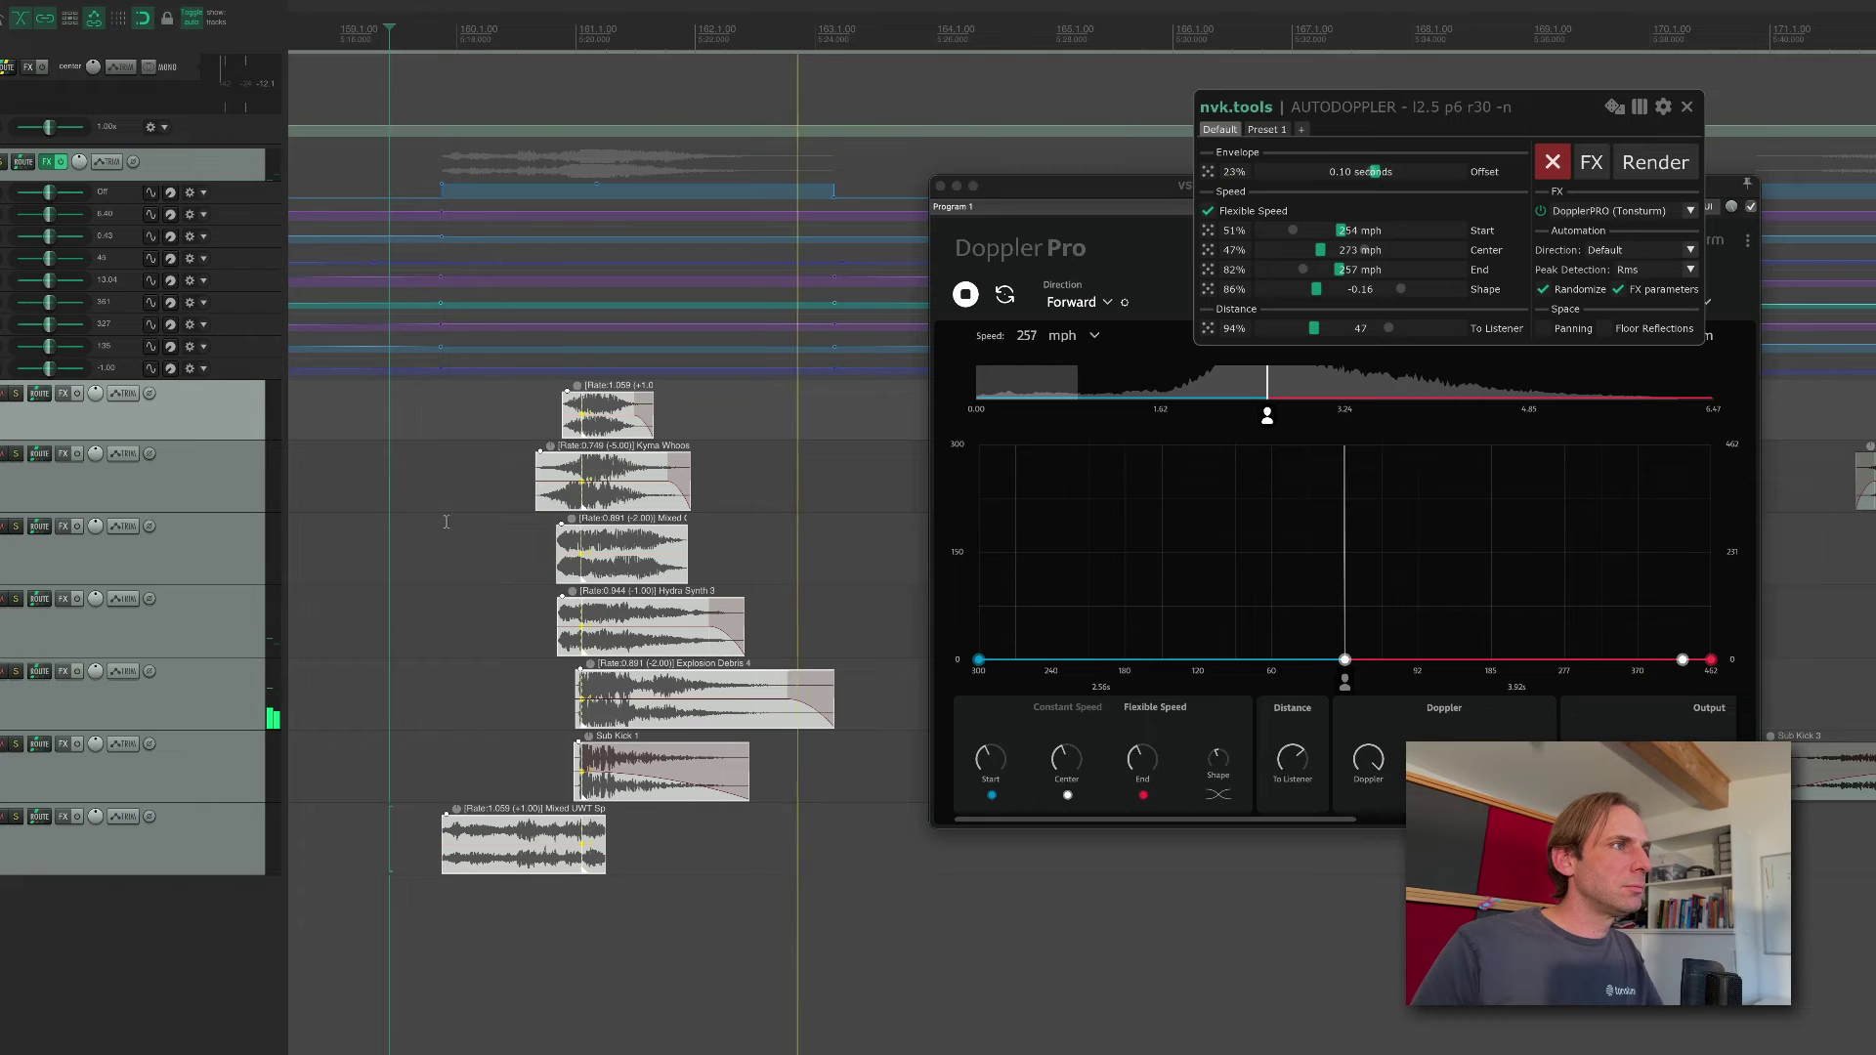
pyautogui.press('Return')
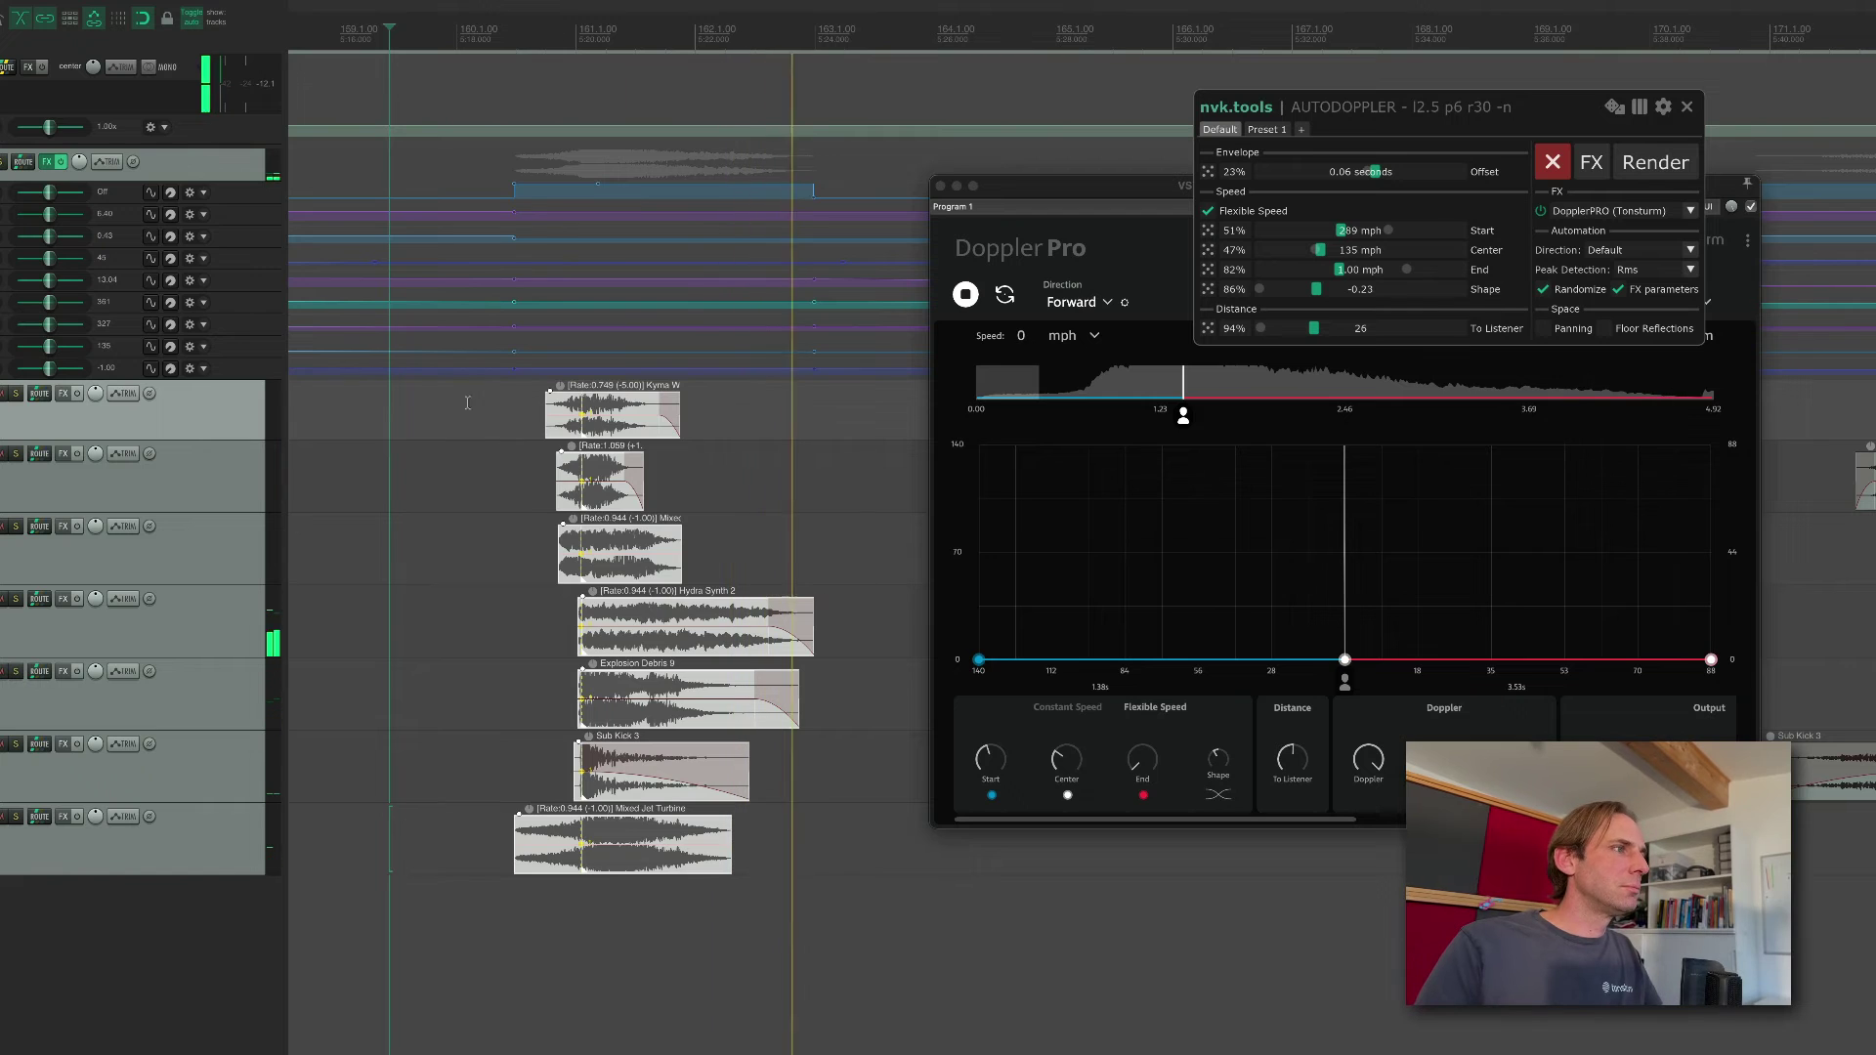
pyautogui.press('Return')
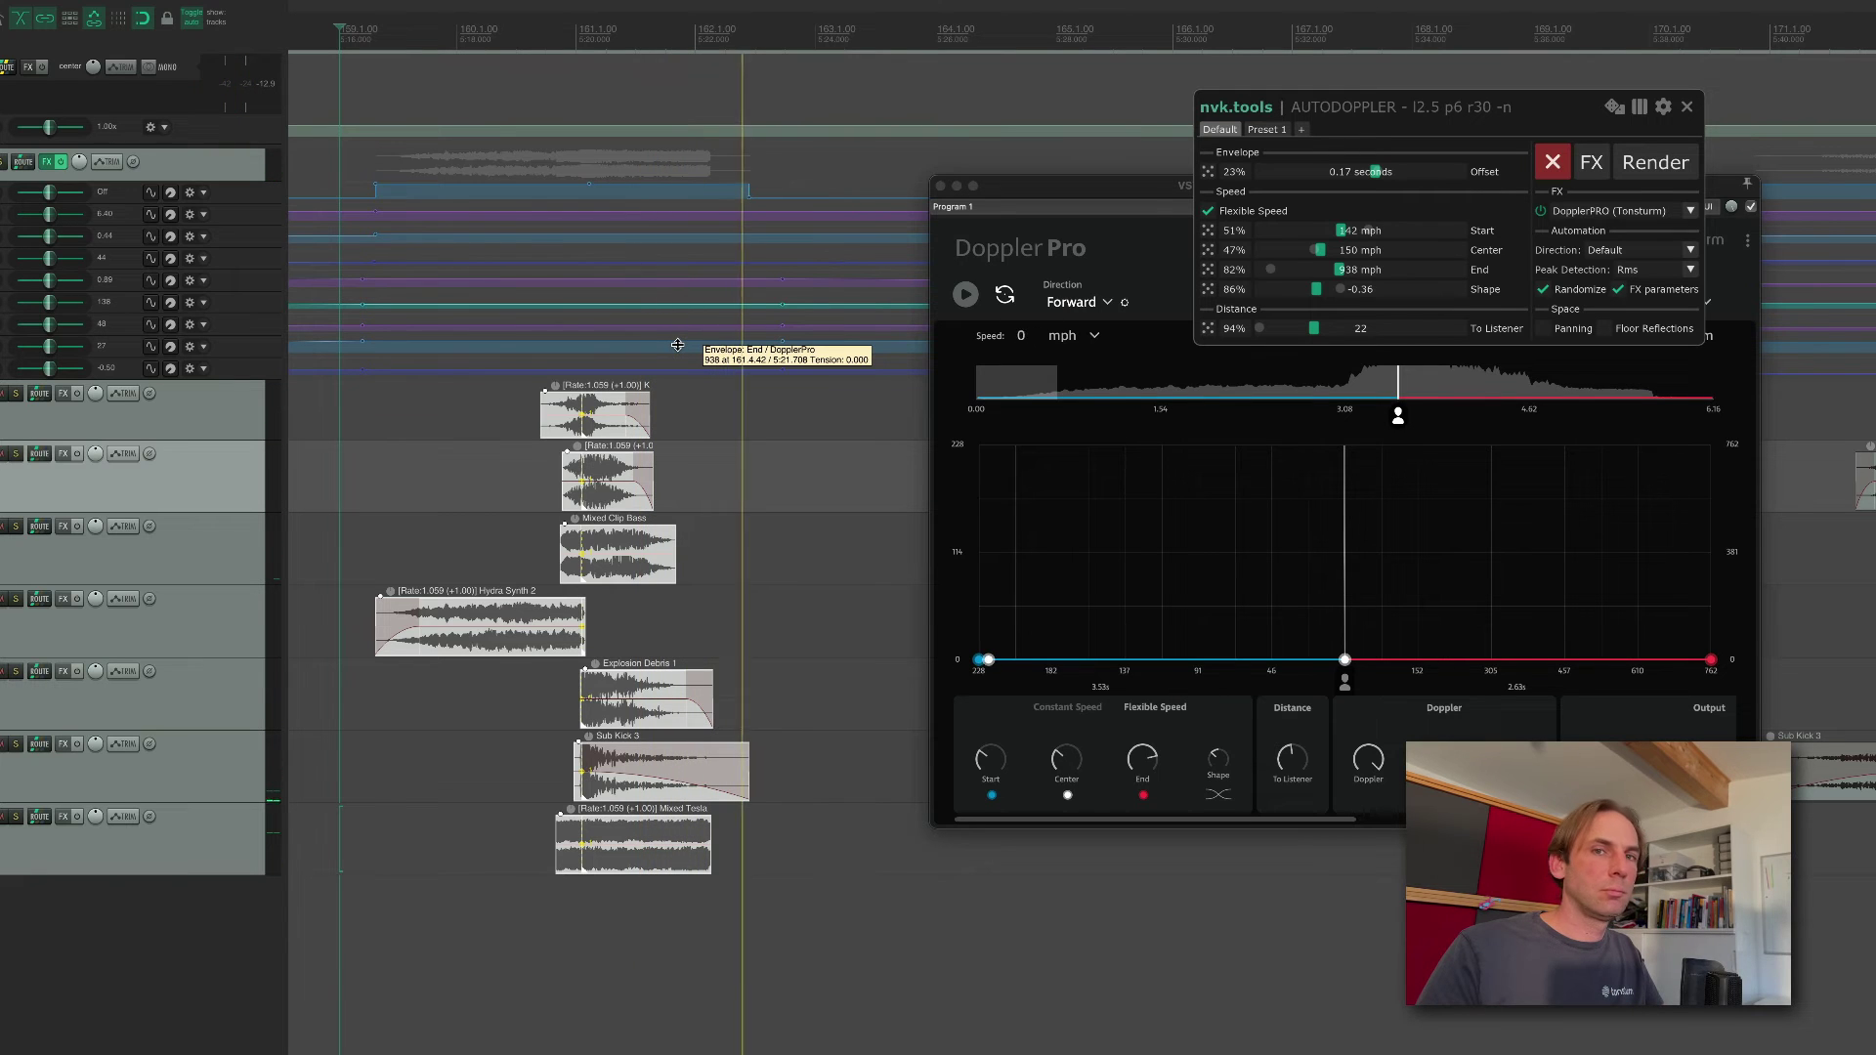
pyautogui.press('Return')
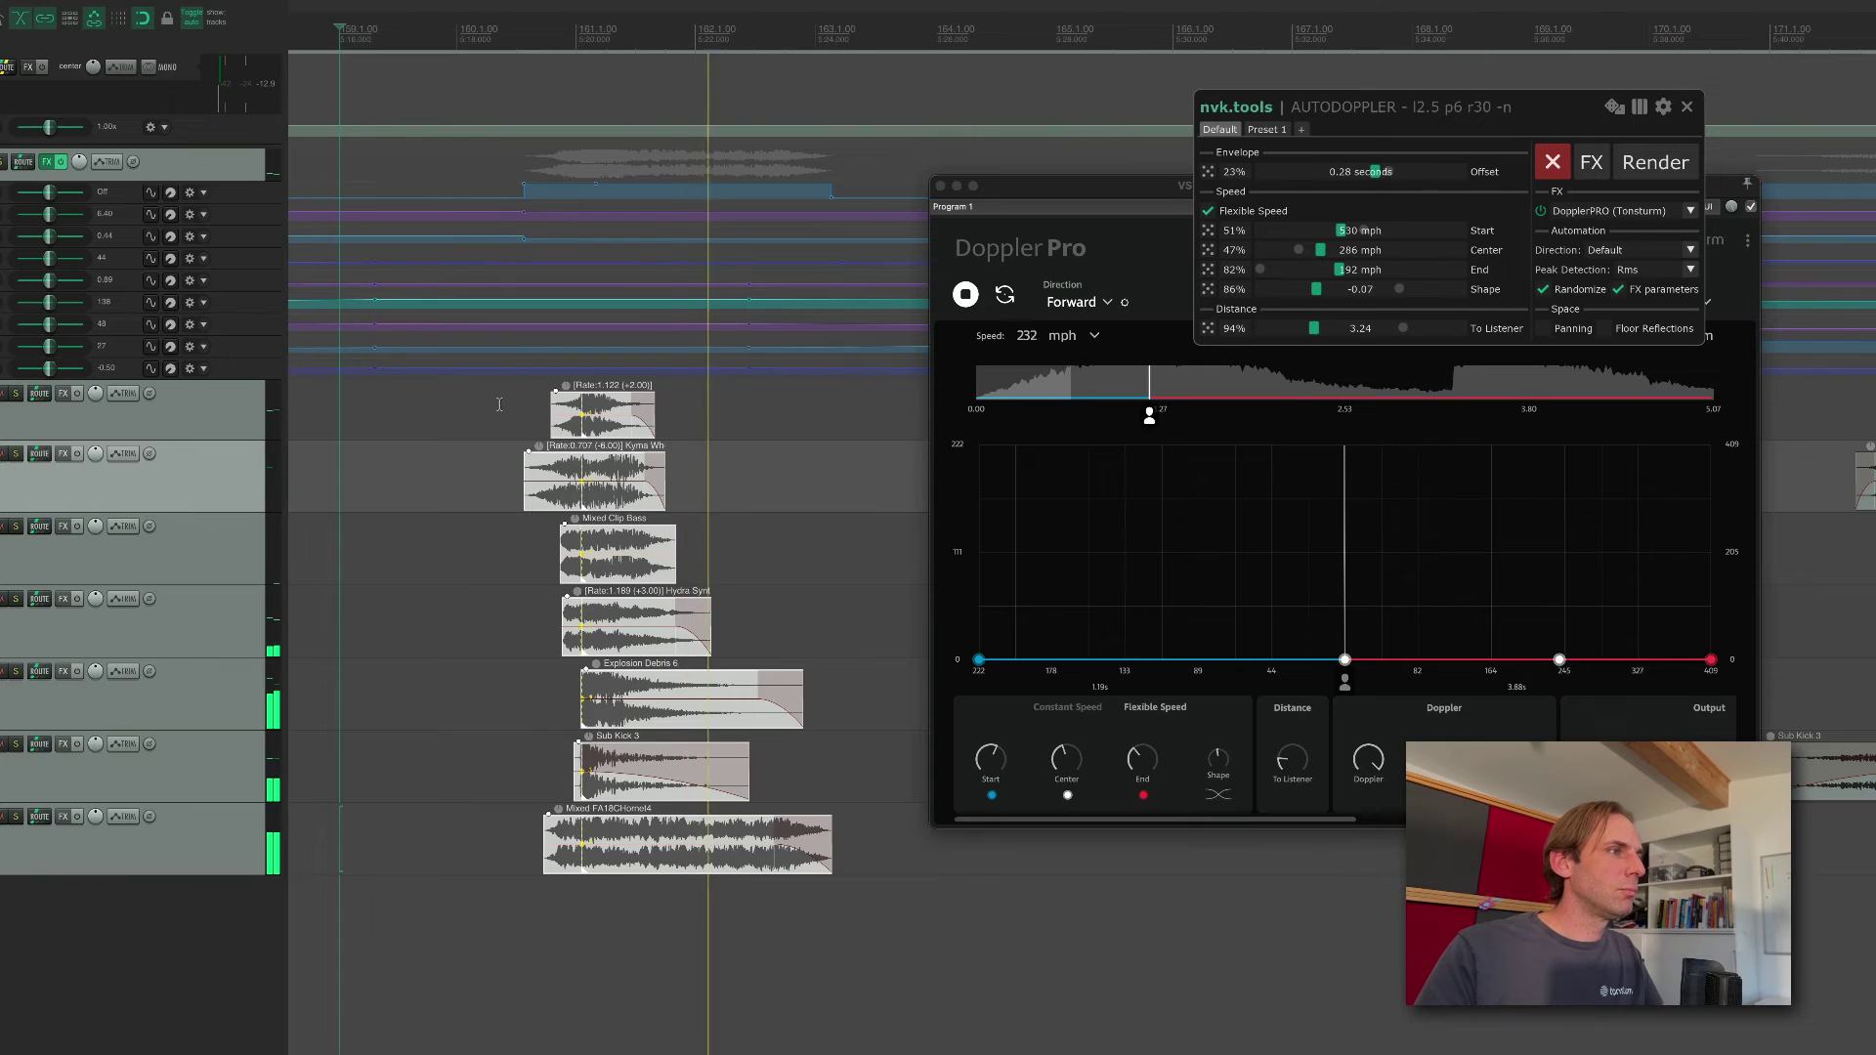
pyautogui.press('Return')
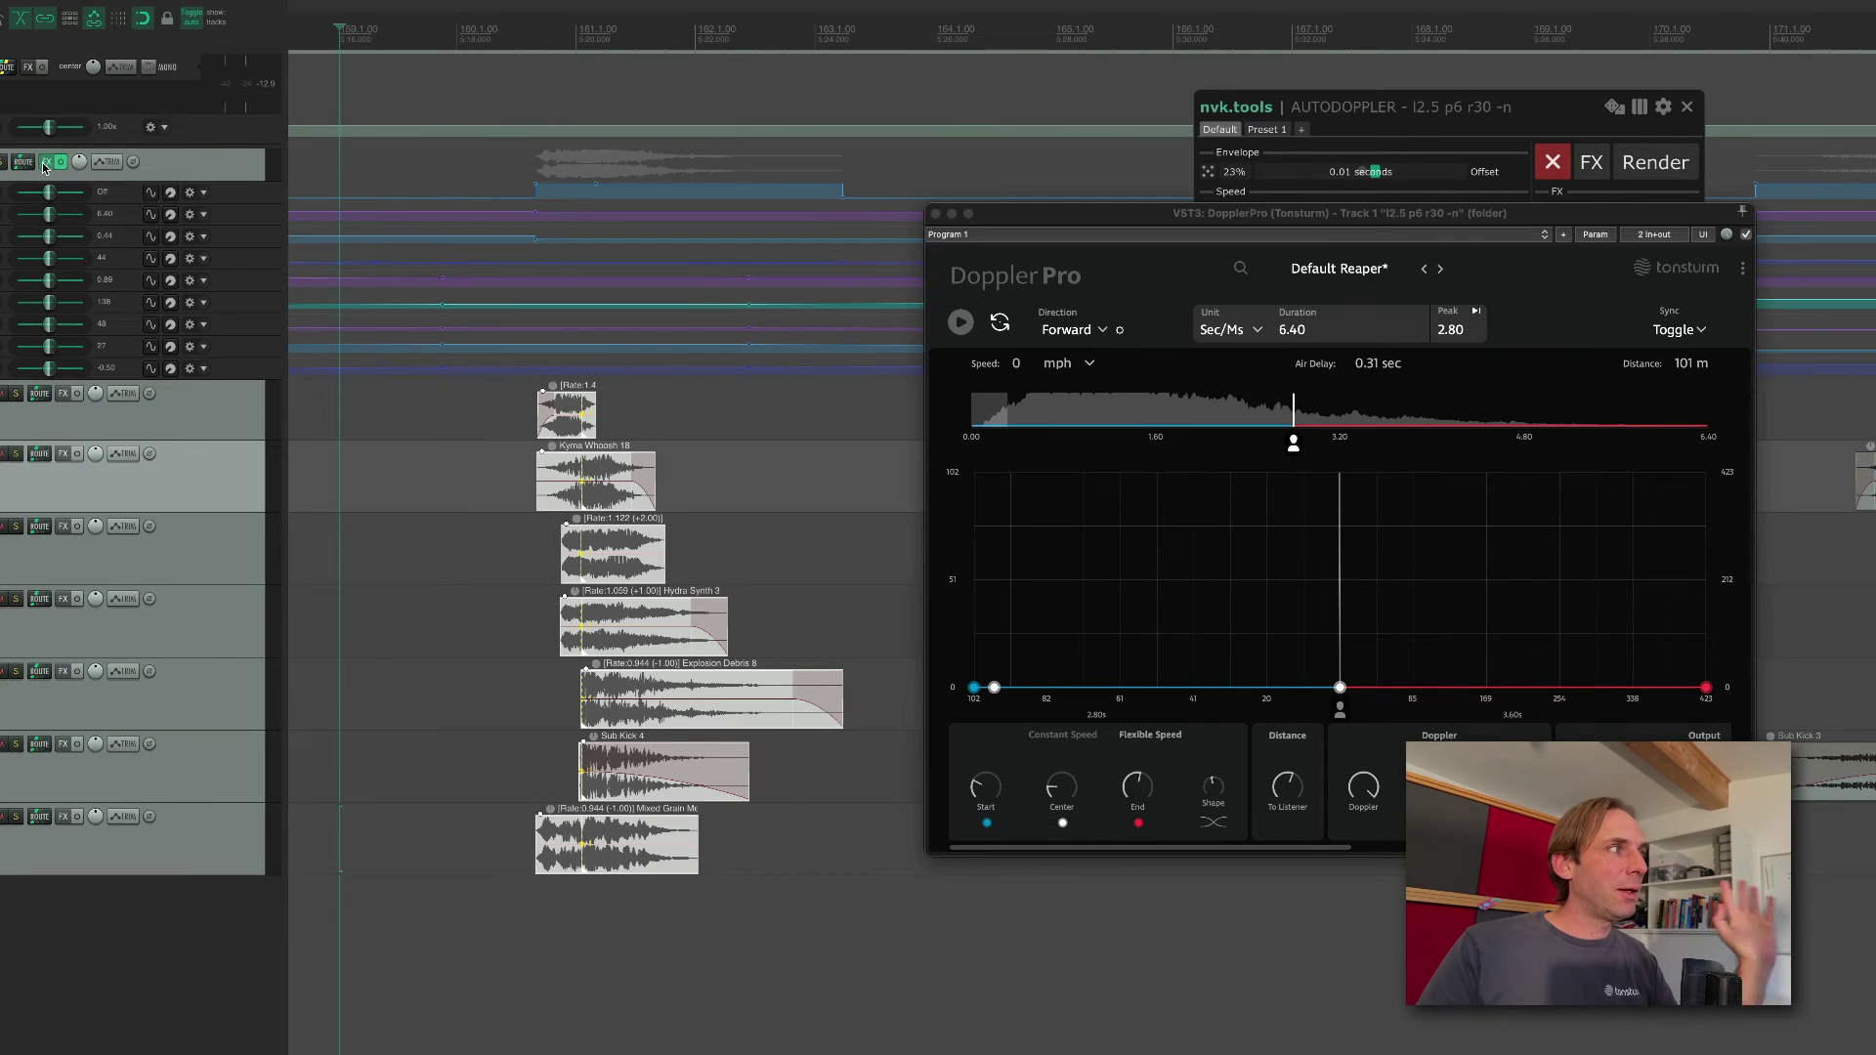
# Show Track 1's FX chain, re-randomize AutoDoppler across all layer clips, and audition a later instance.
pyautogui.click(44, 168)
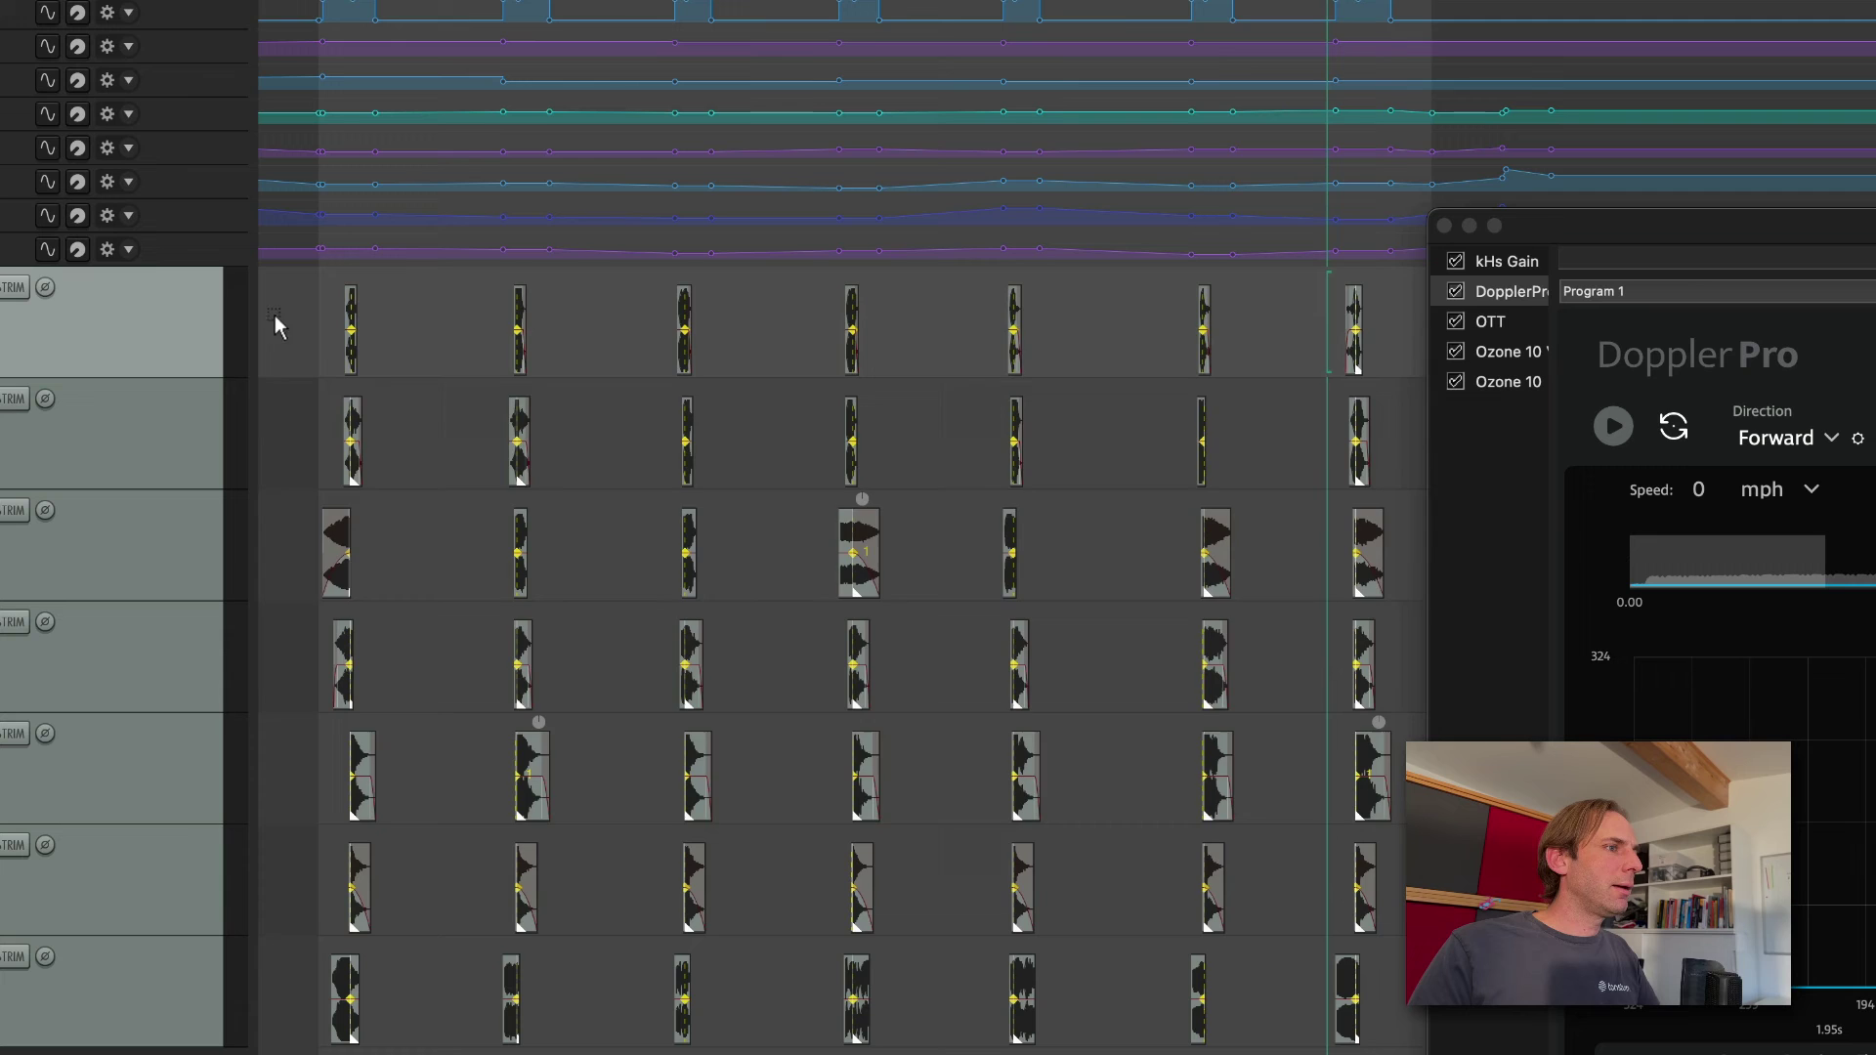
pyautogui.moveTo(632, 375); pyautogui.dragTo(1498, 1031)
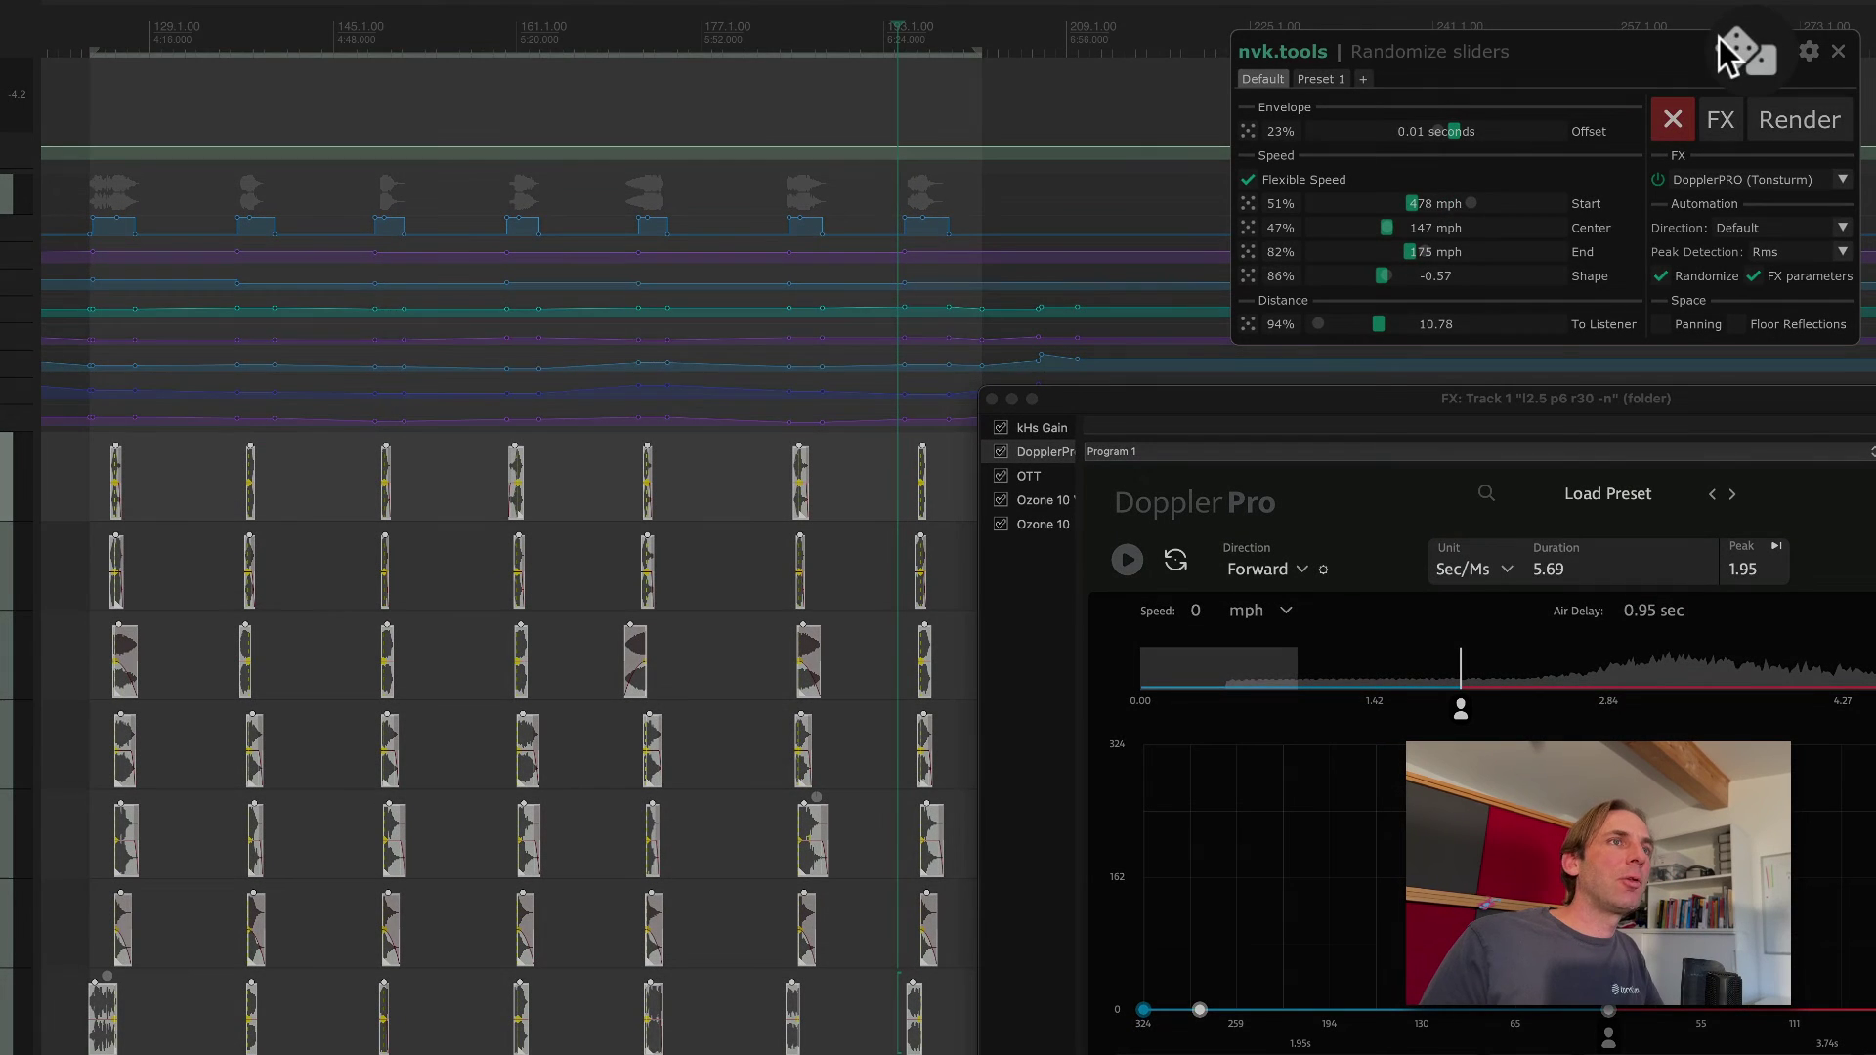
pyautogui.click(1721, 39)
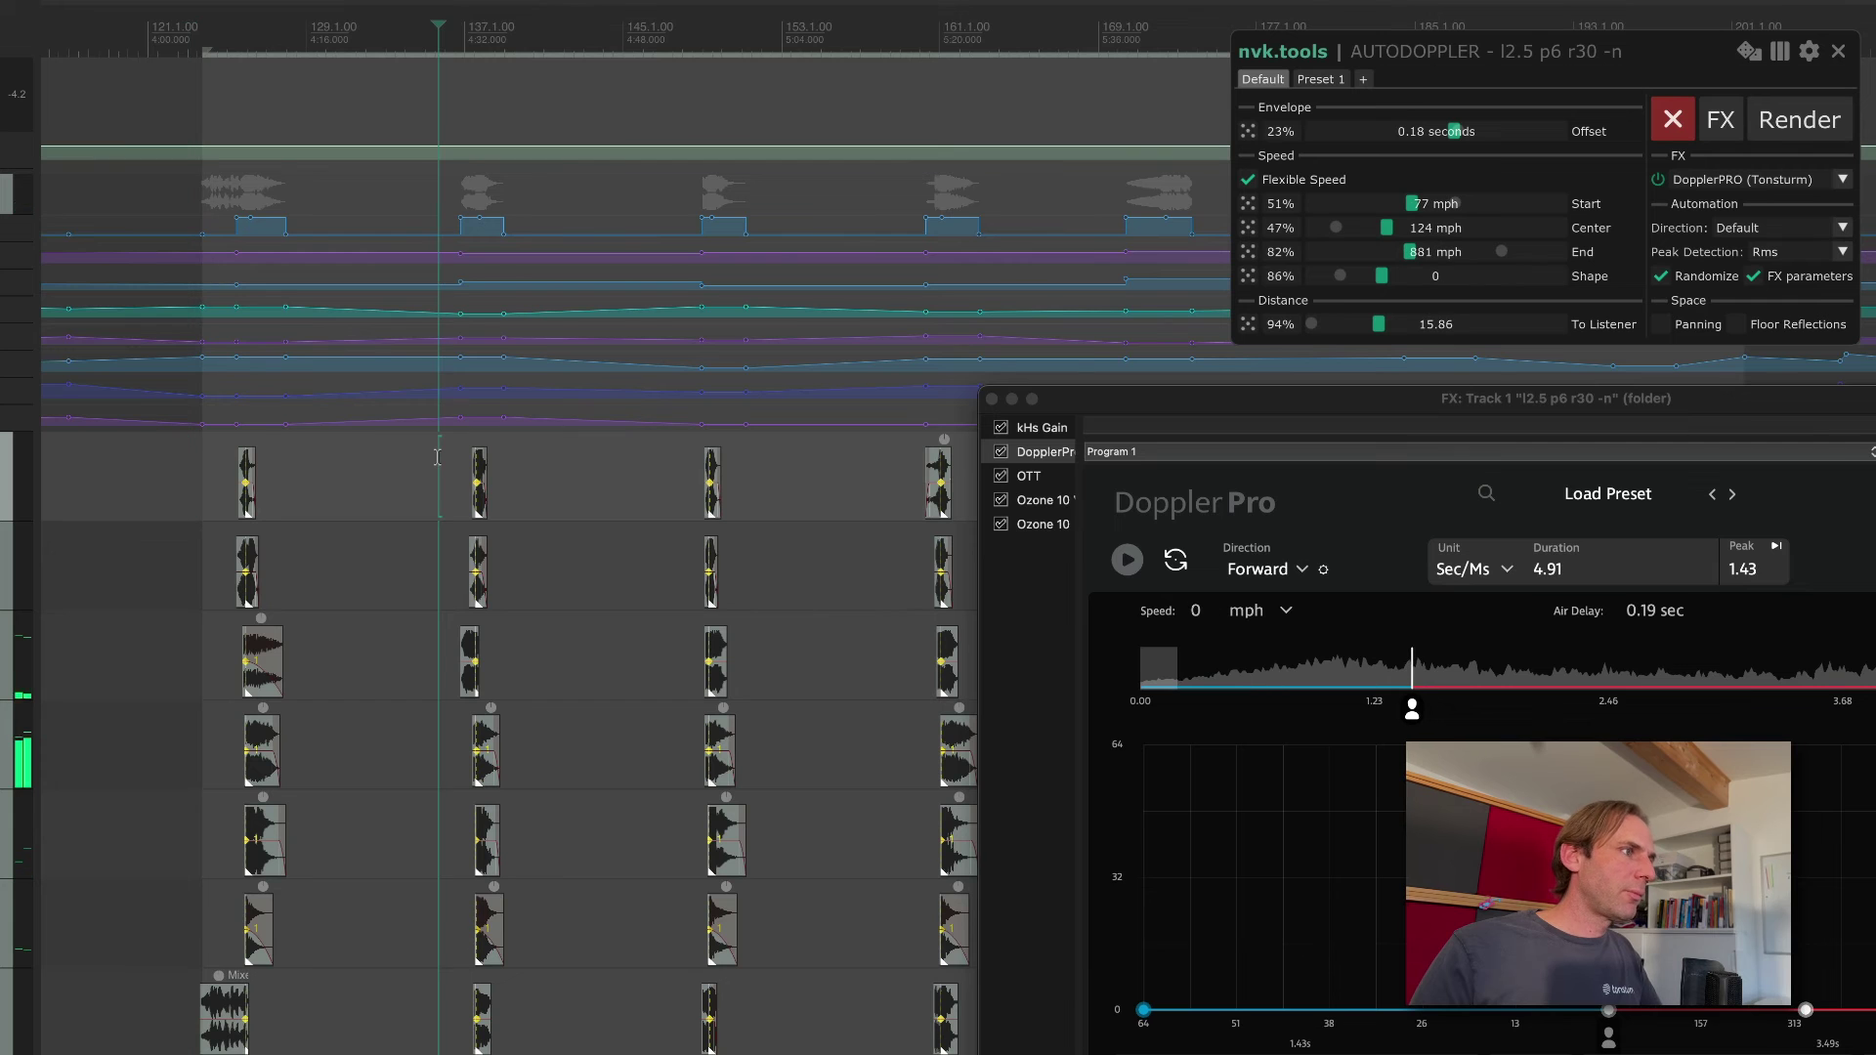
pyautogui.click(439, 459)
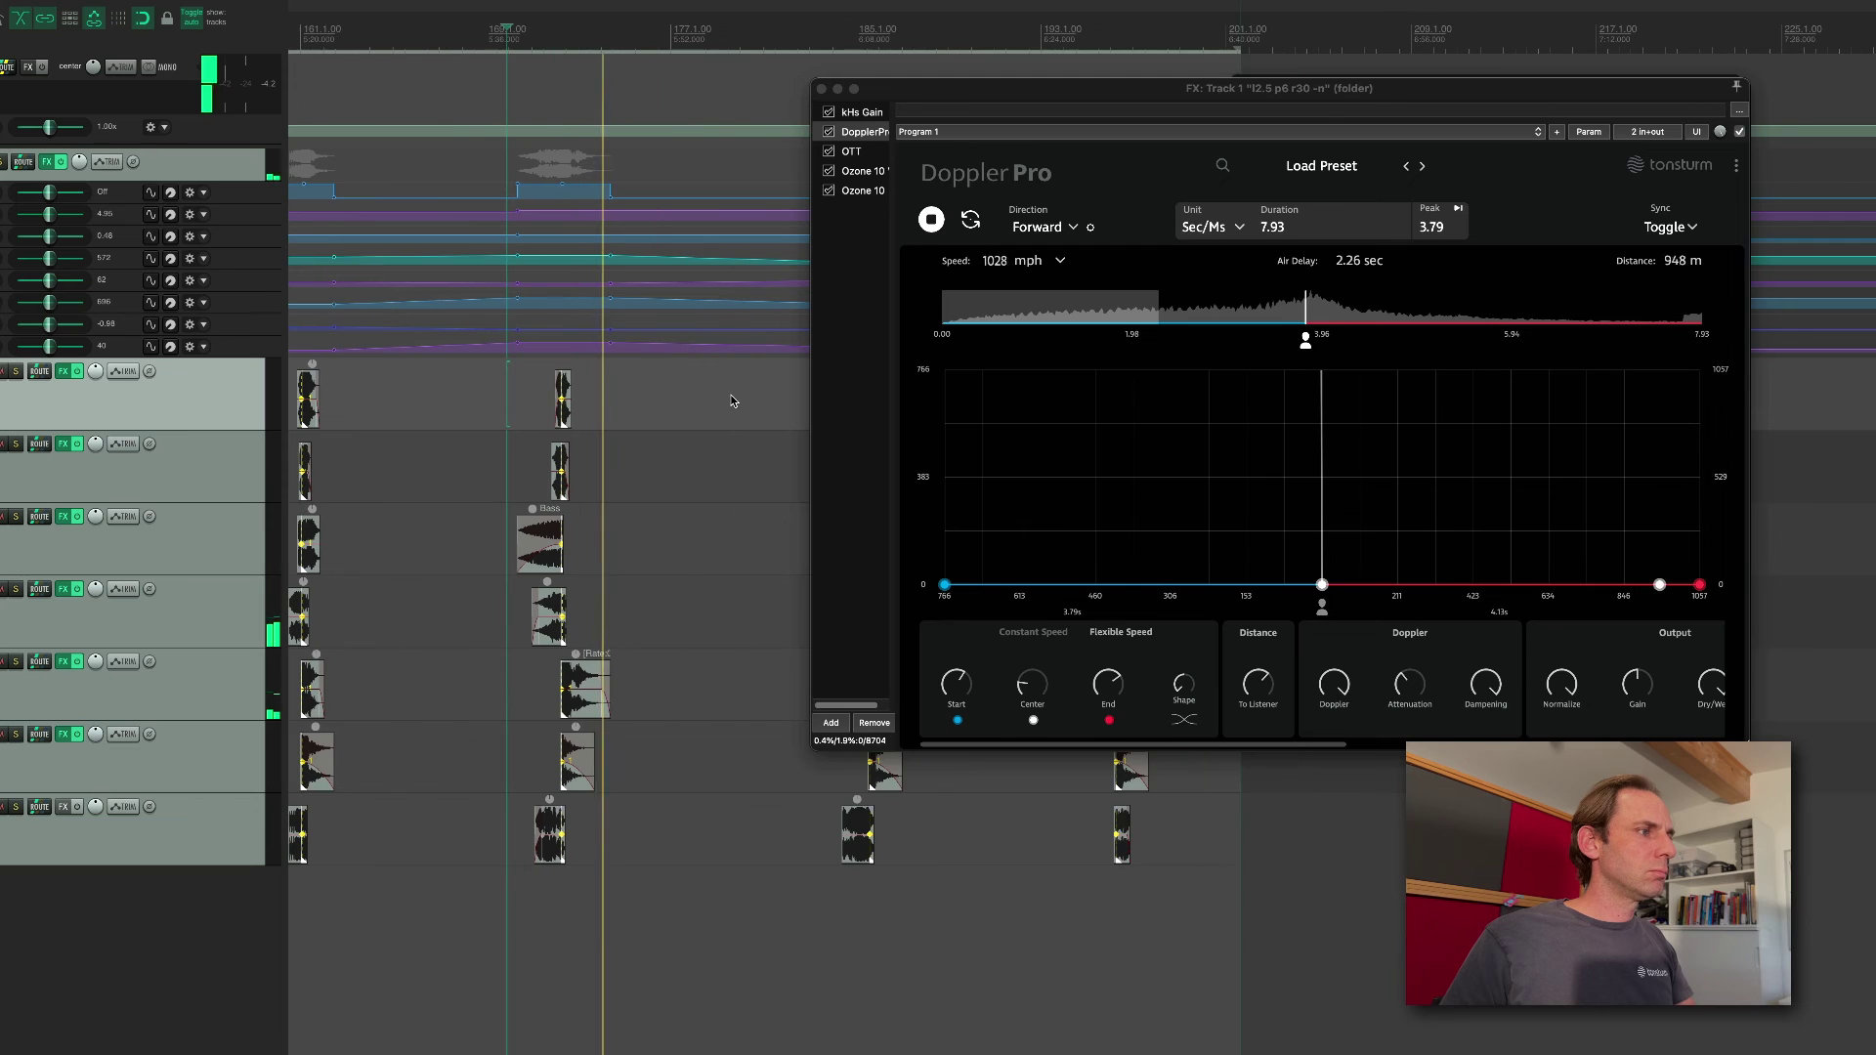
# Audition two later layer instances to hear the re-rolled Doppler settings (138, 97, 277 mph).
pyautogui.hscroll(5, 723, 401)
pyautogui.click(669, 387)
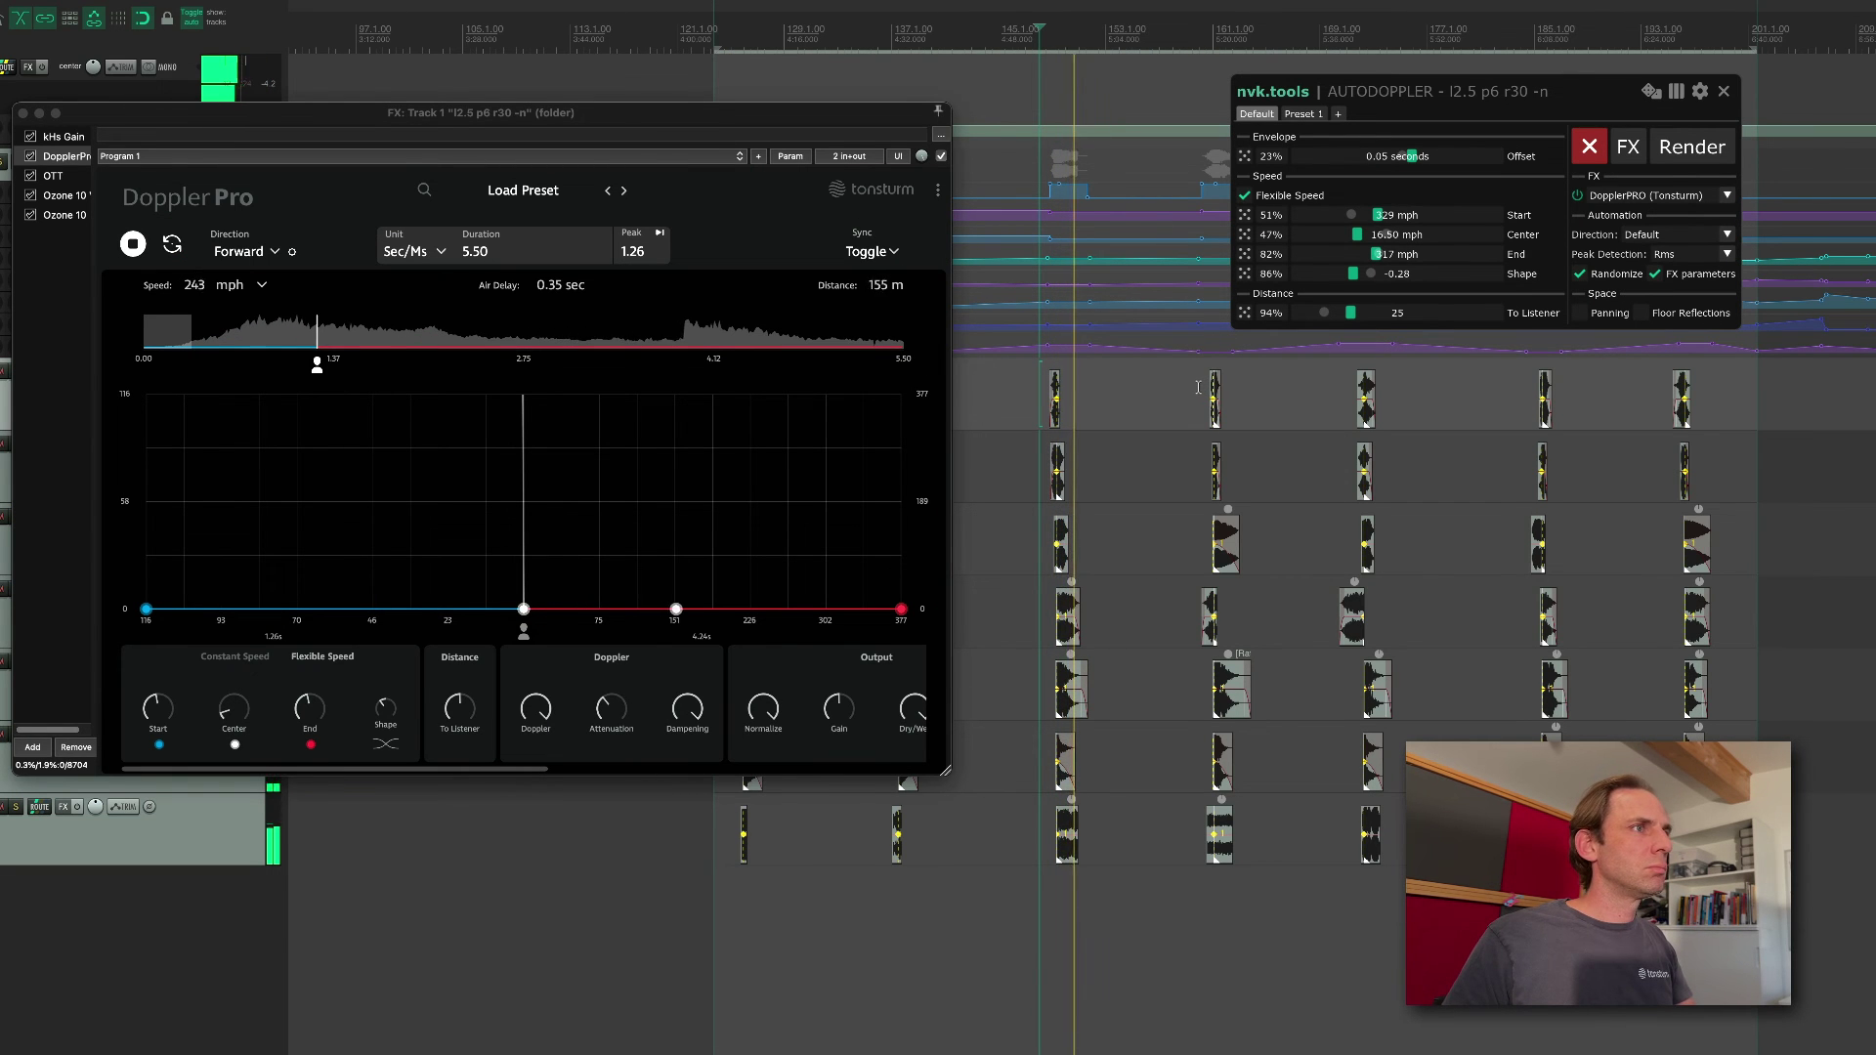
pyautogui.click(1196, 388)
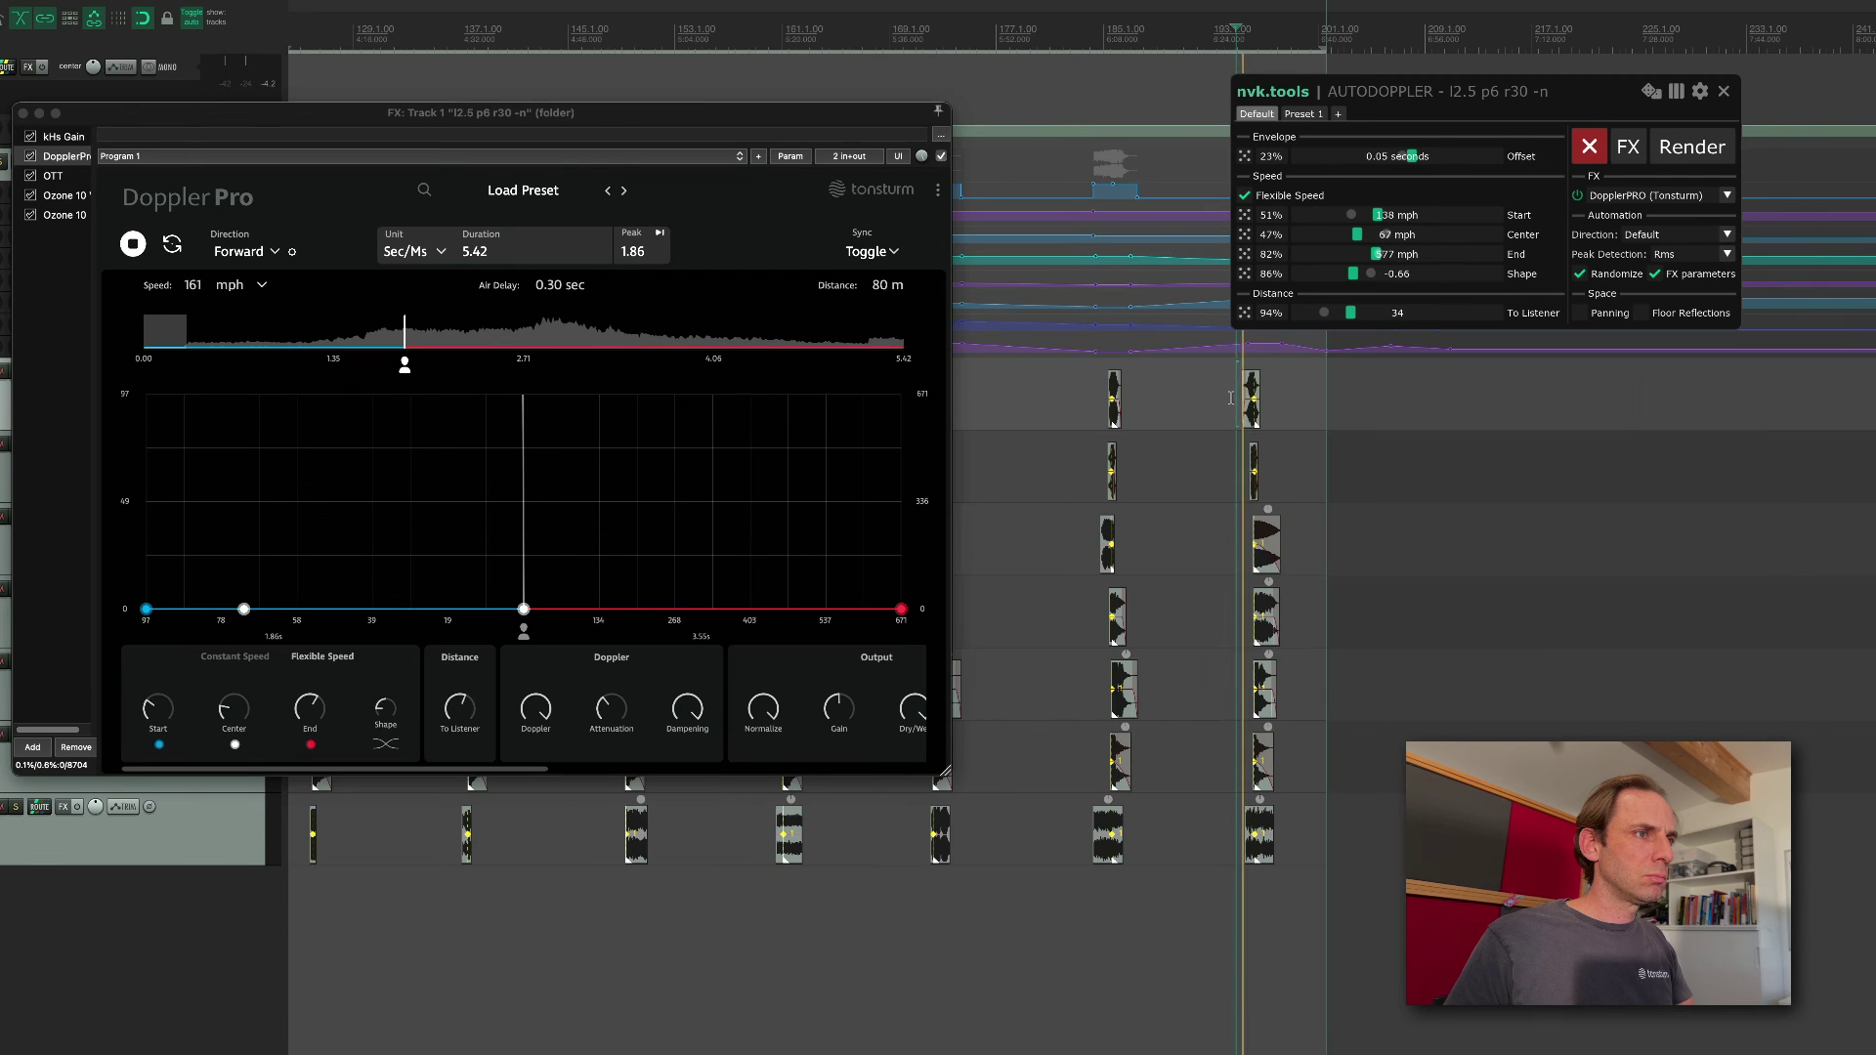